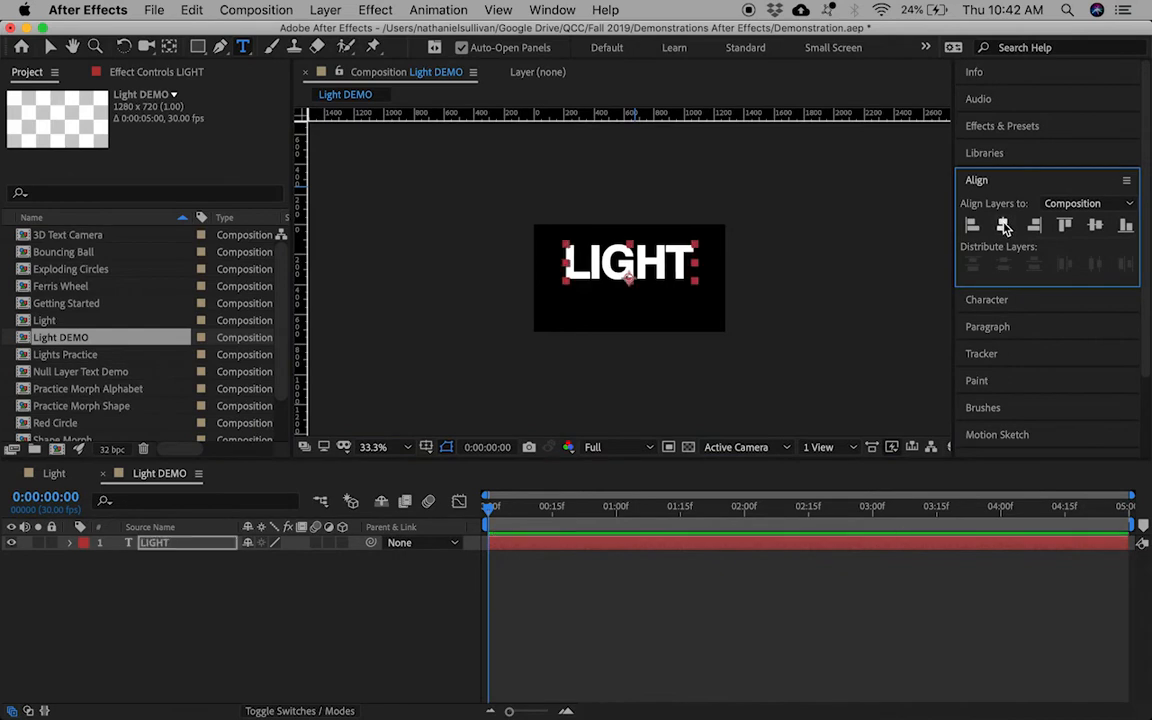
Step: Centre LIGHT vertically, pre-compose it into a comp named TITLE, and enable TITLE's 3D switch
left_click(1098, 228)
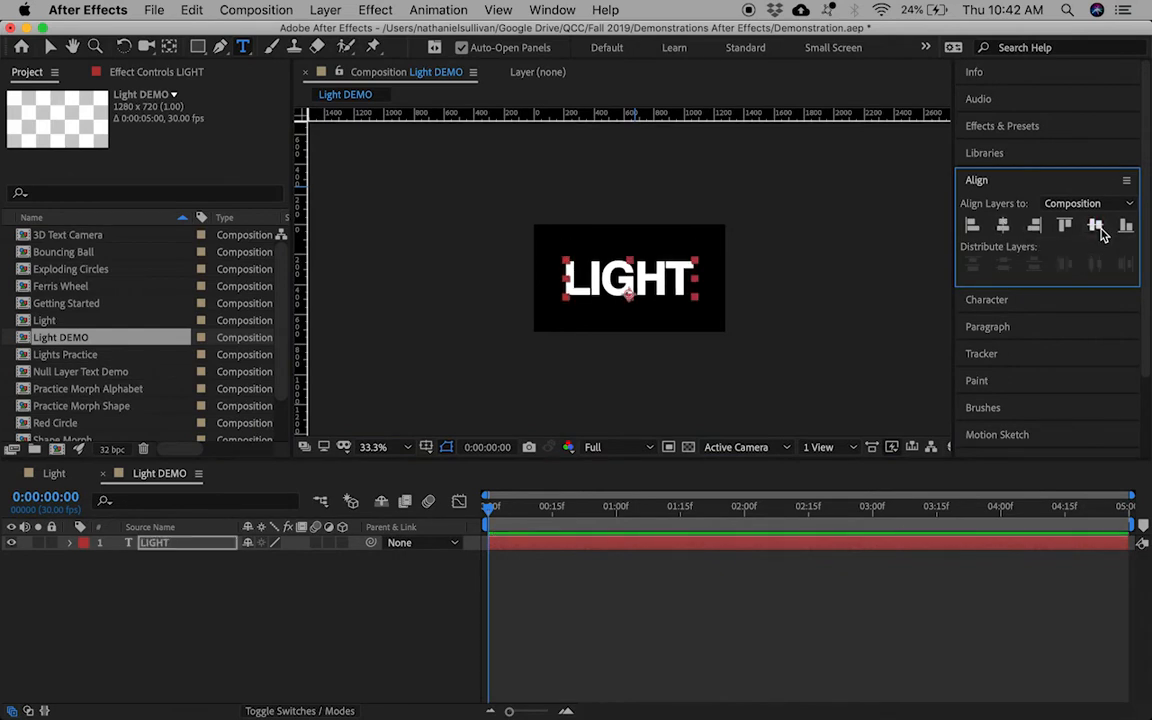
right_click(187, 548)
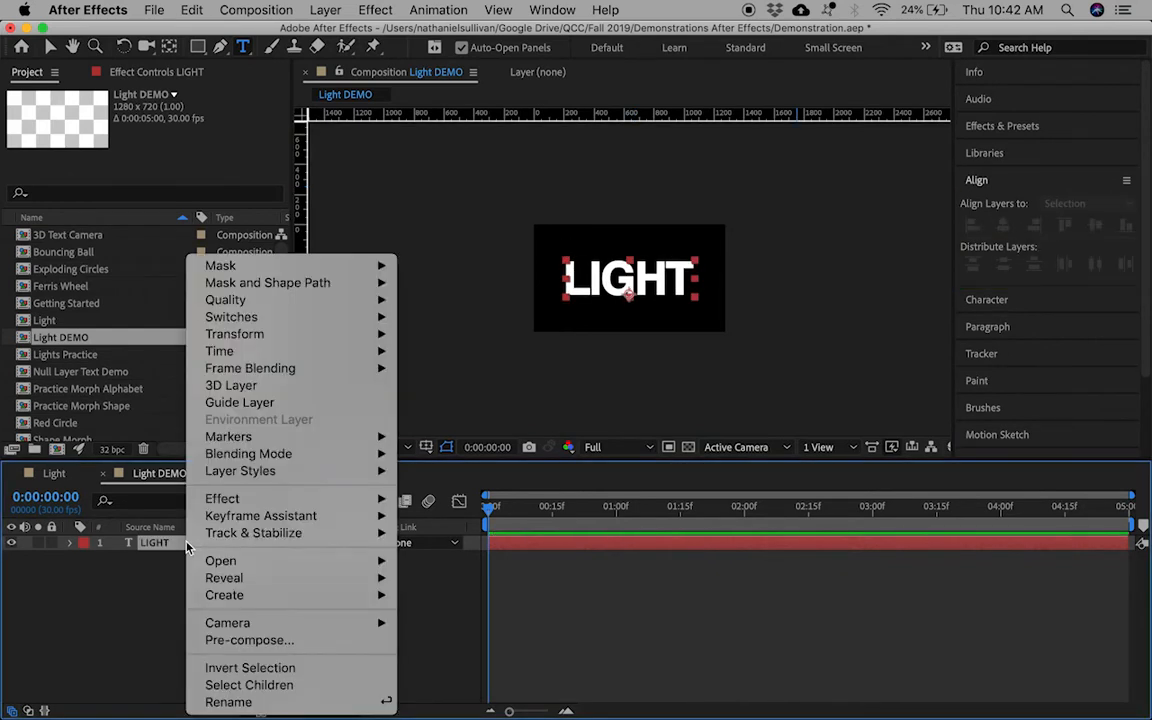
left_click(241, 640)
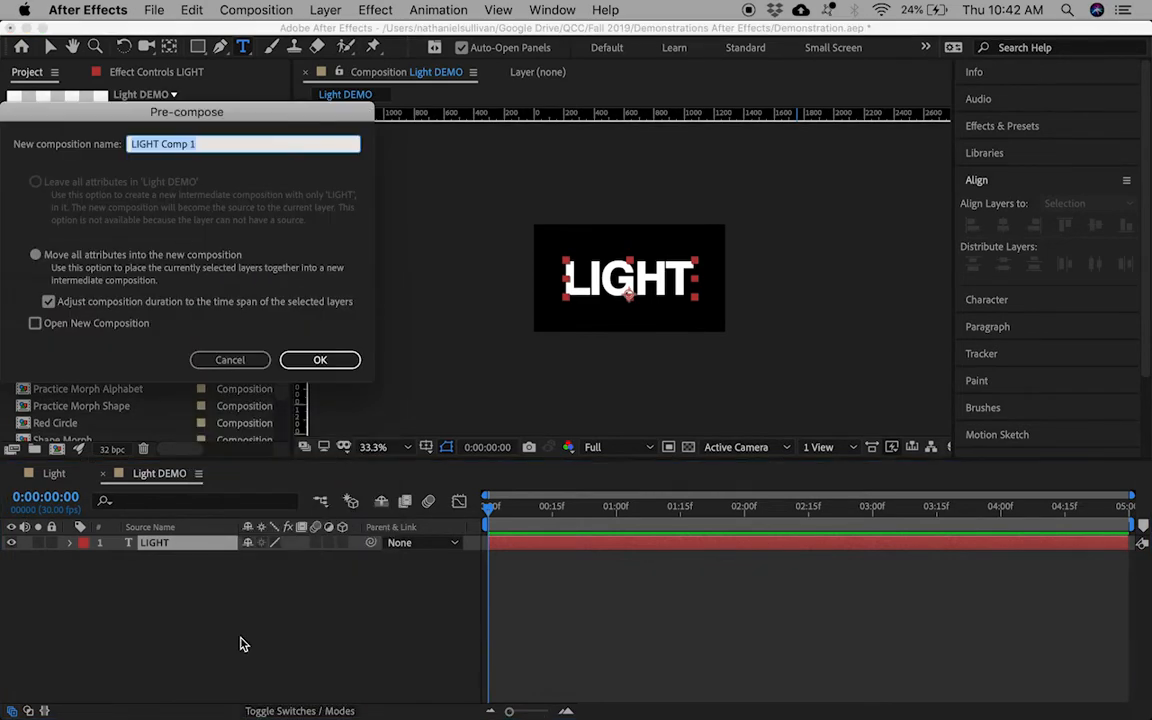
type("TITLE")
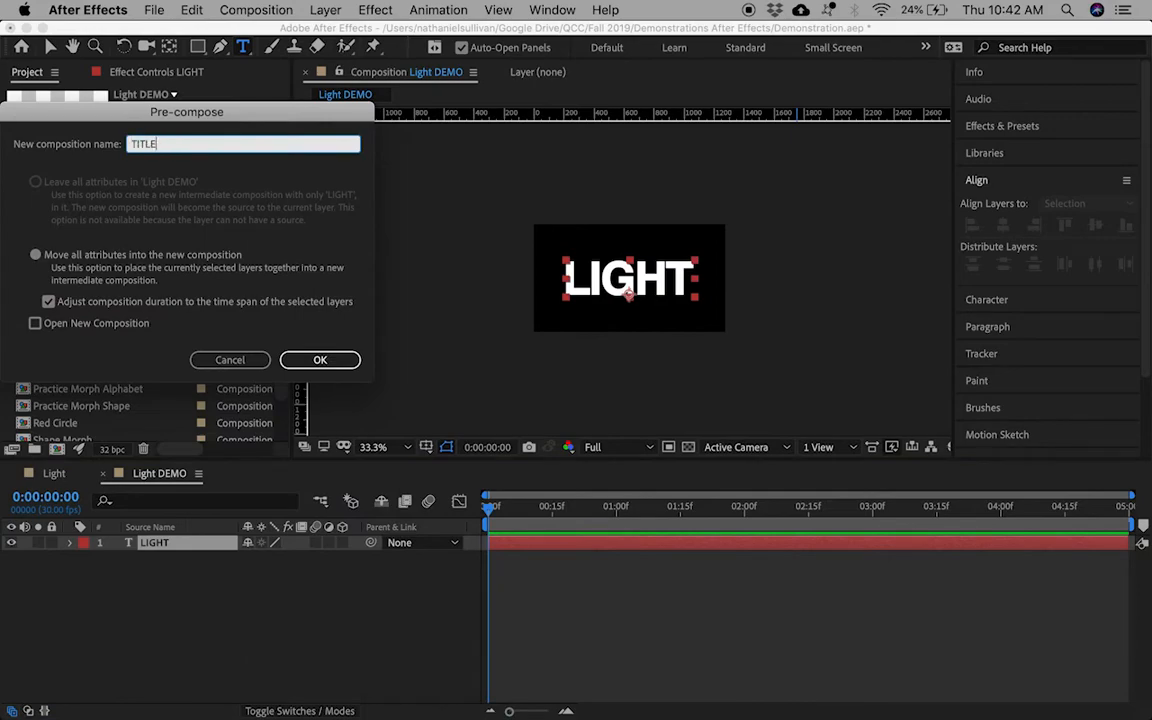
key("Return")
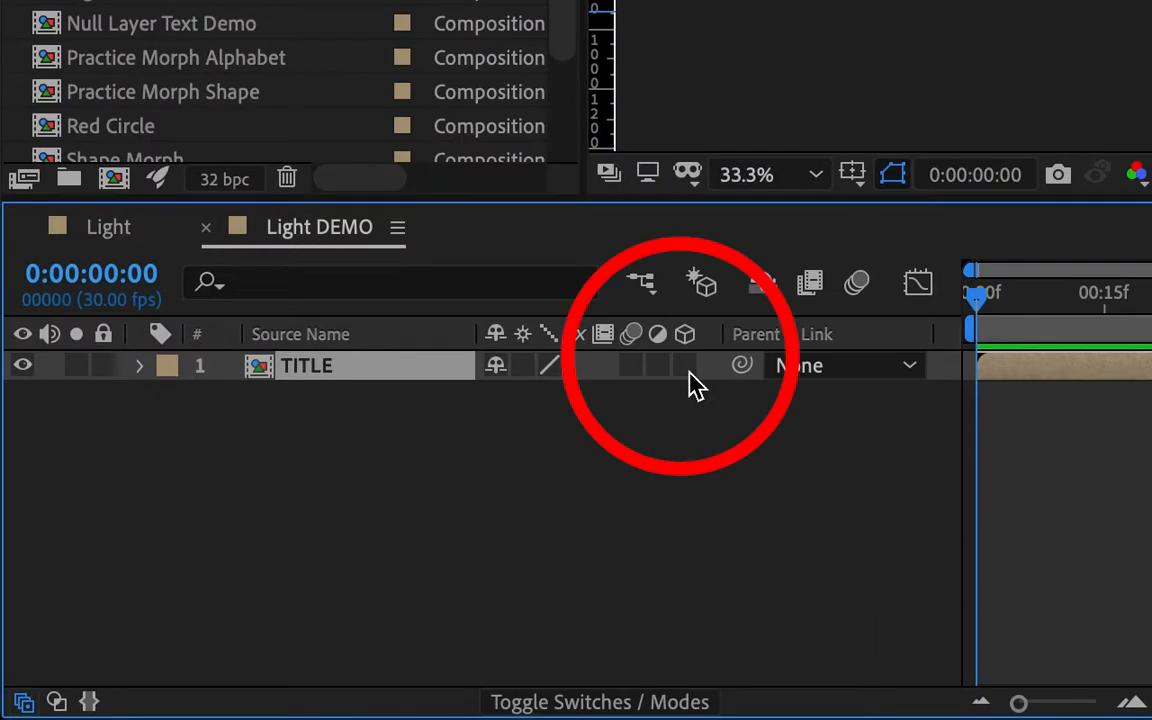
left_click(550, 441)
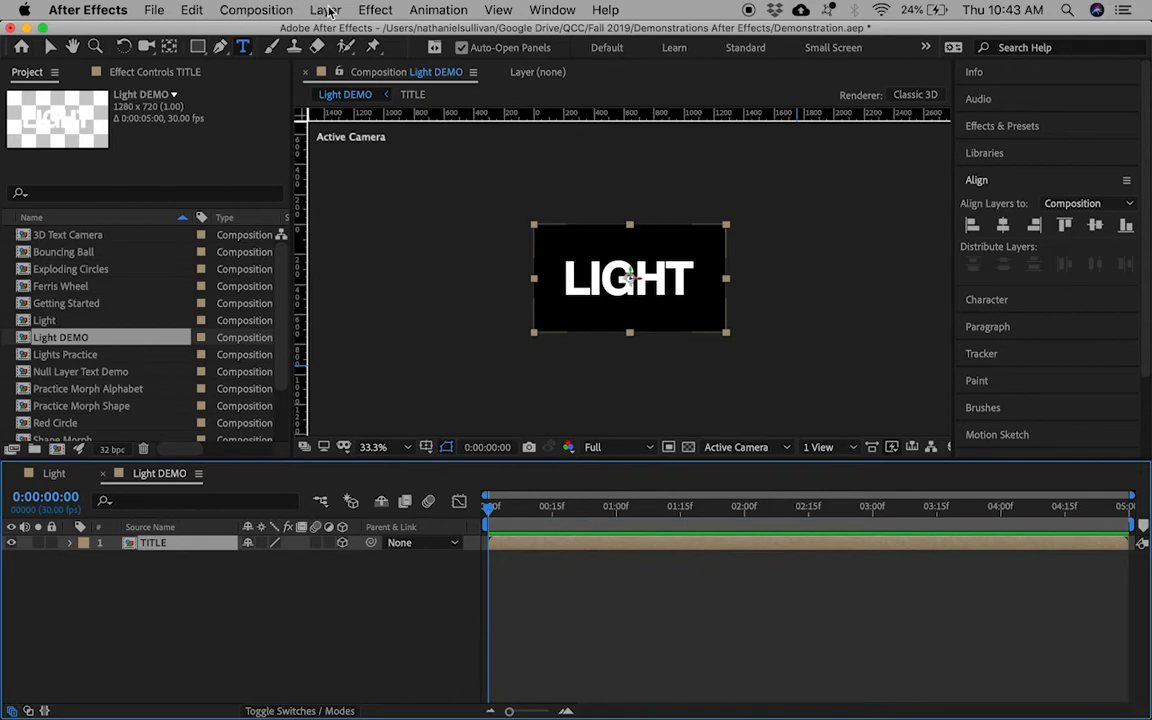
Step: Create a new solid and set its colour to grey 6A6A6A
left_click(328, 10)
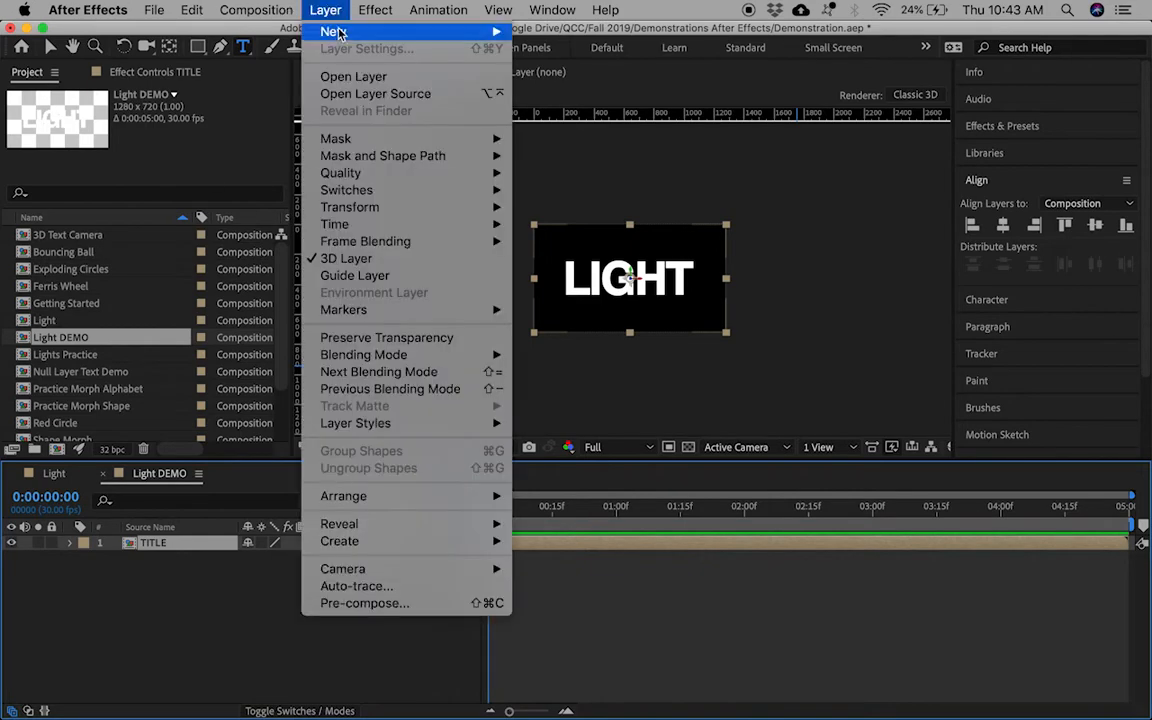
mouse_move(338, 34)
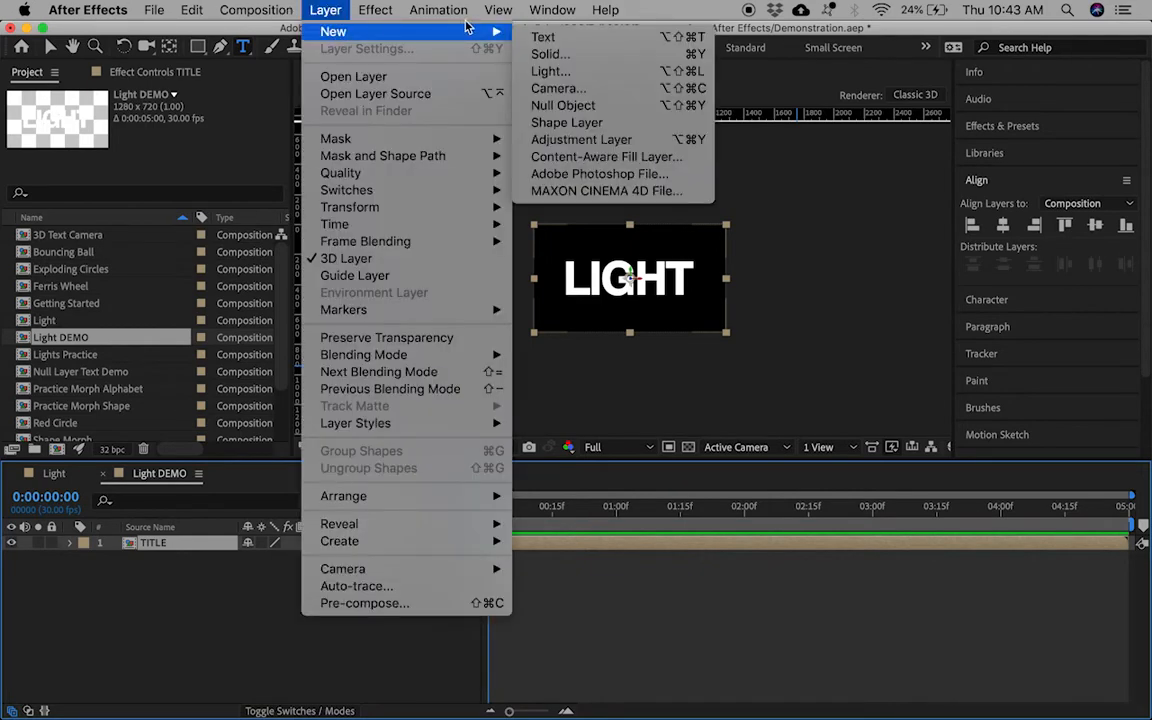
left_click(631, 59)
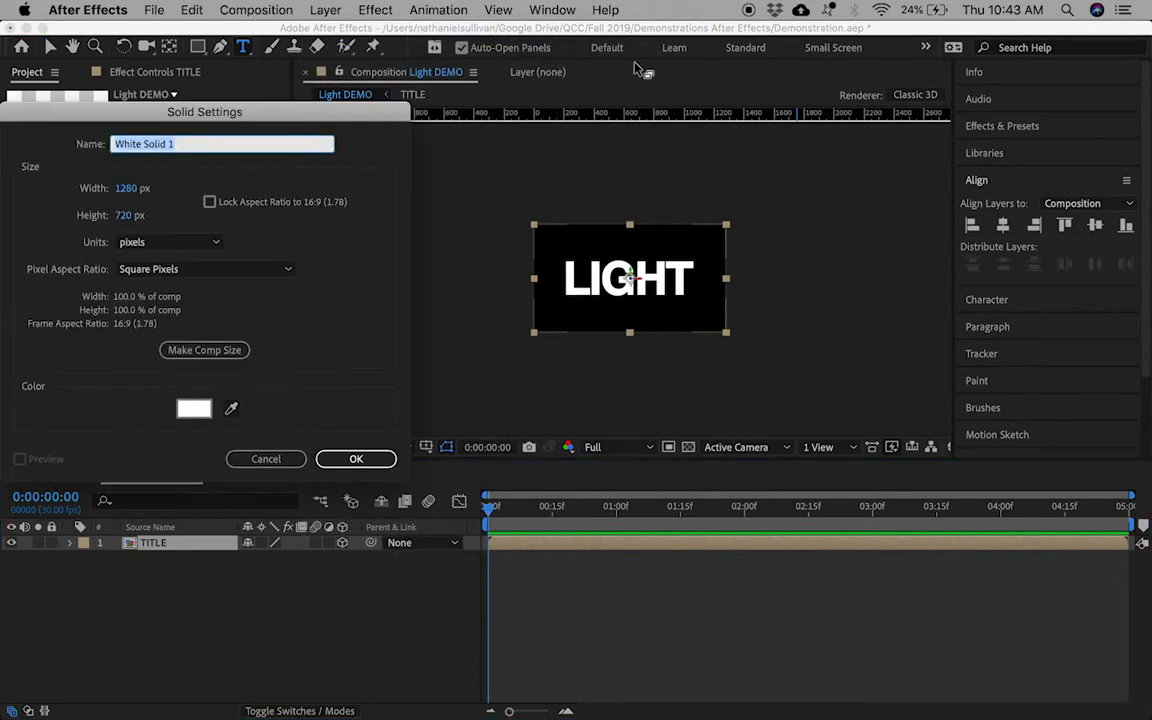
left_click(196, 410)
left_click_drag(32, 281, 10, 265)
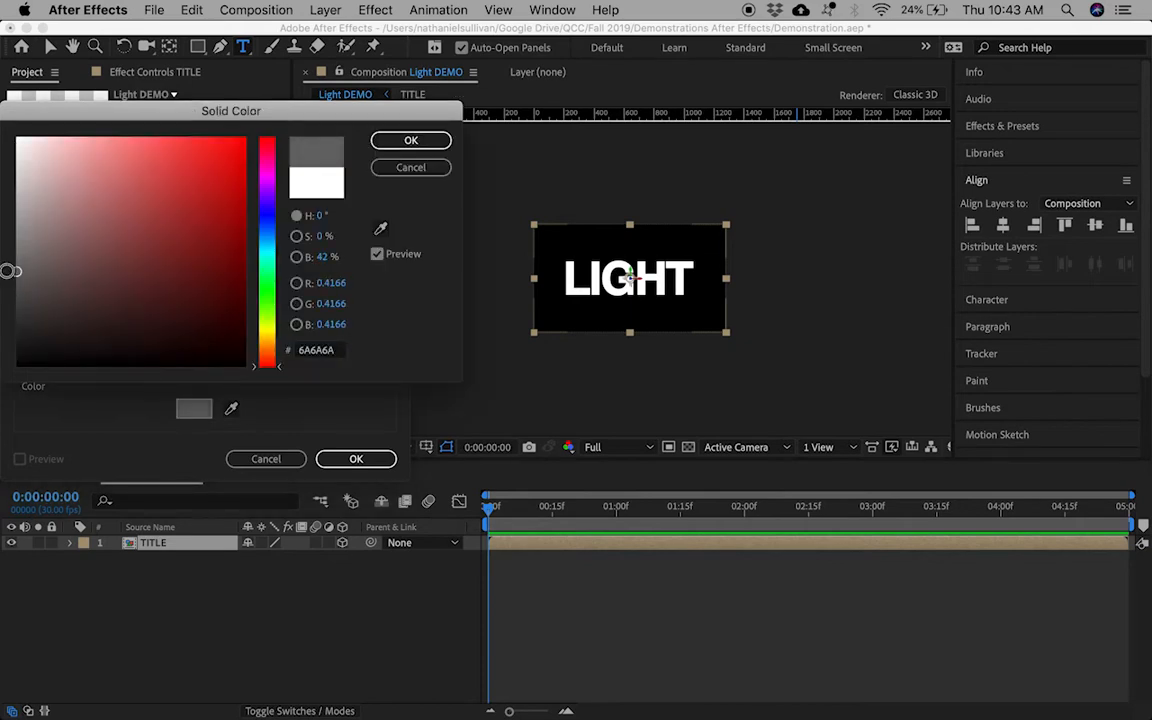
left_click(410, 139)
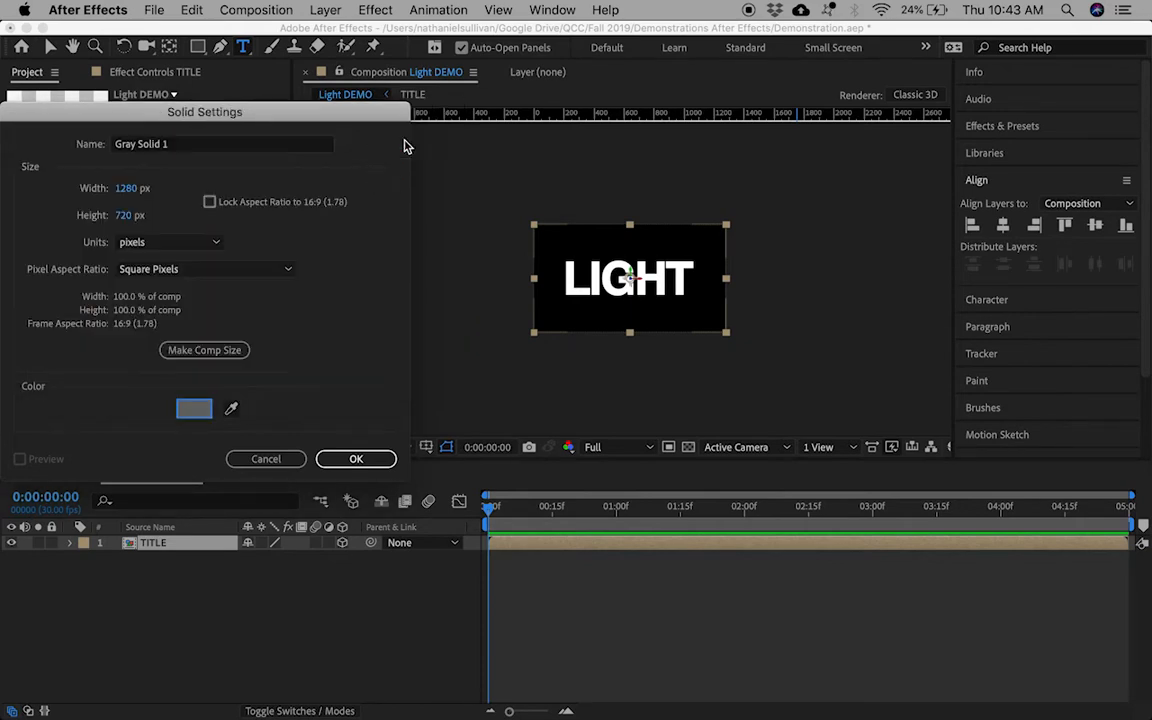
Step: Add the grey solid as a 3D layer and stack TITLE above it
left_click(354, 461)
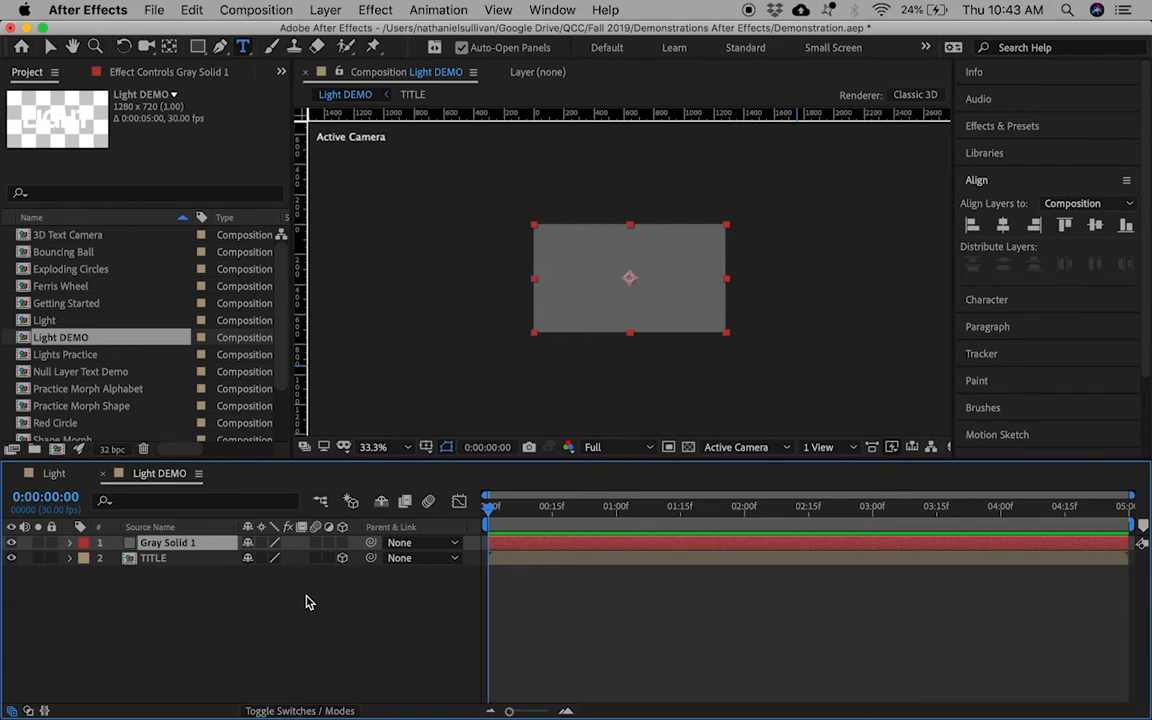
left_click(342, 542)
left_click_drag(163, 563, 152, 537)
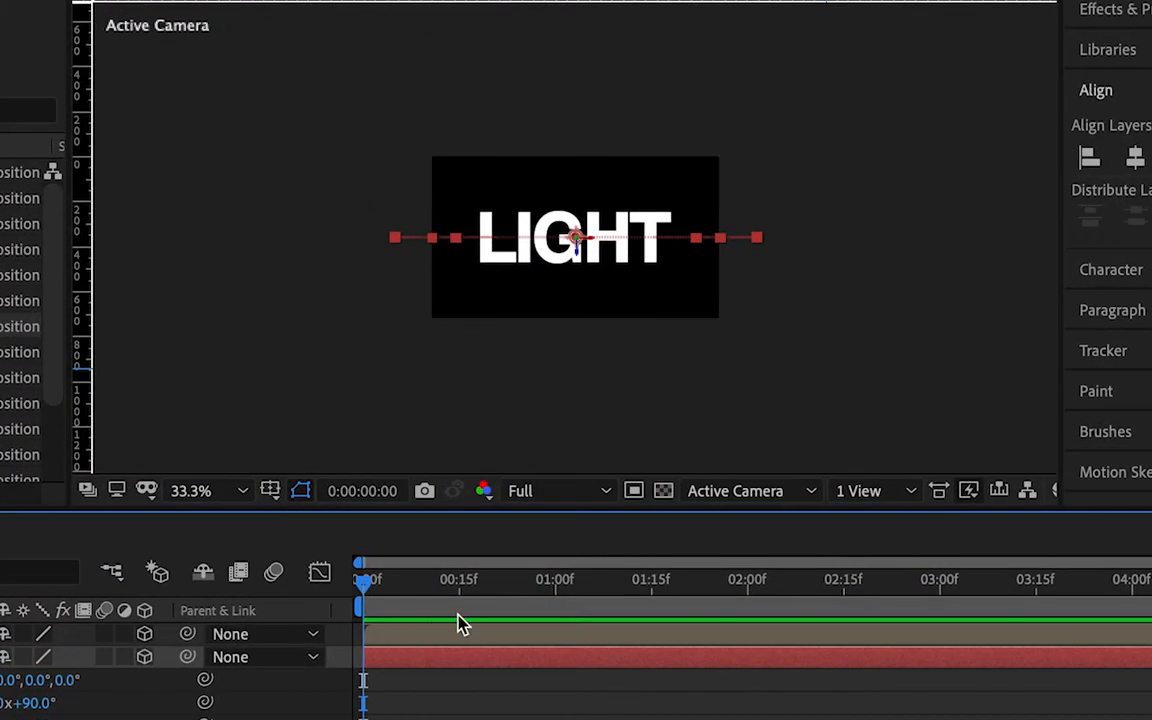
Step: Switch the viewer to a 2 Views horizontal layout and deselect the LIGHT text
left_click(906, 503)
left_click(836, 552)
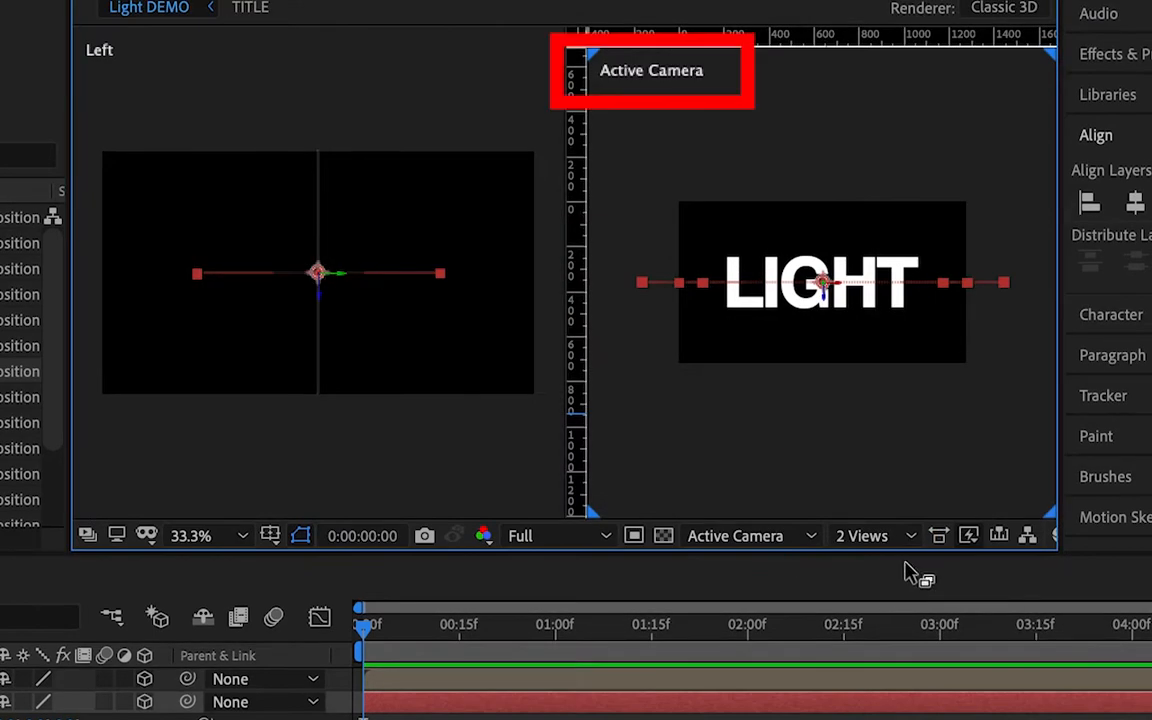
key("v")
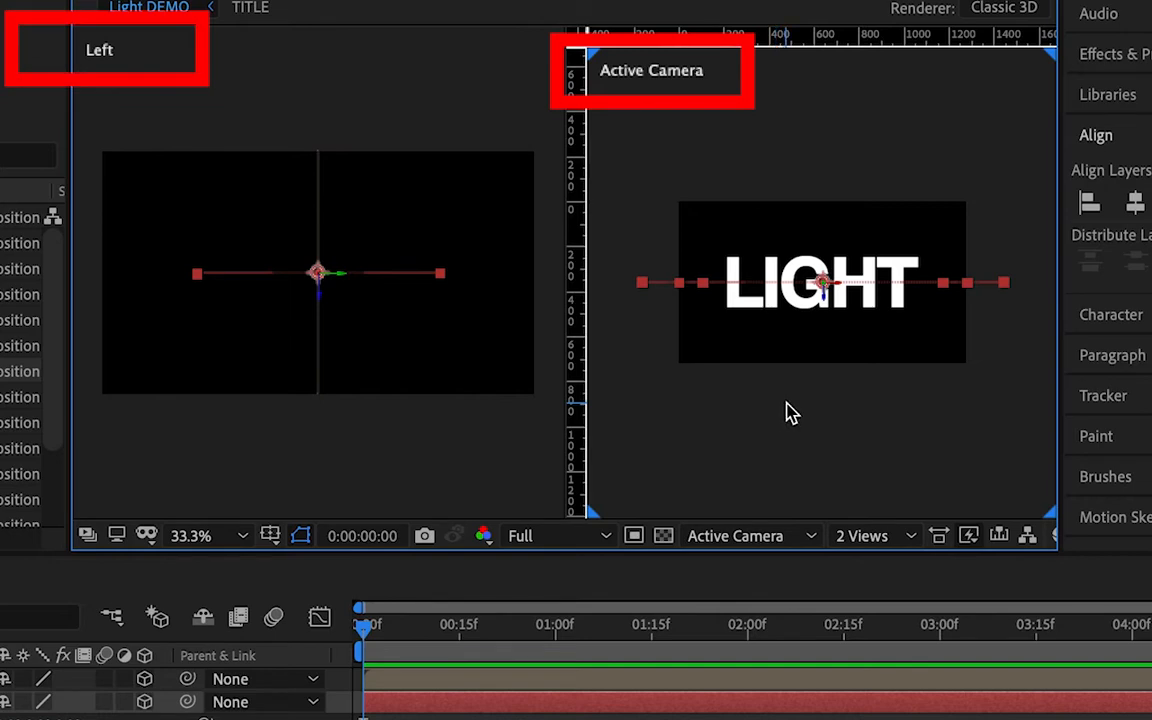
left_click(786, 403)
Step: Alternate the active view between the Left and Active Camera views
left_click(176, 120)
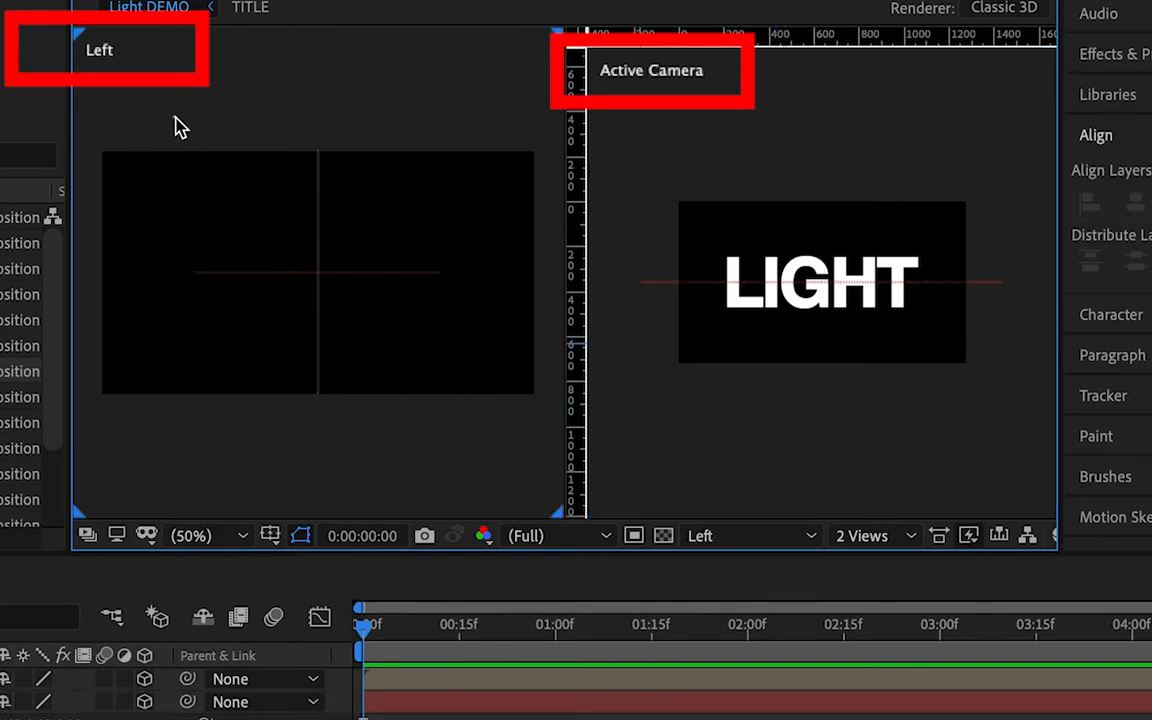
left_click(656, 136)
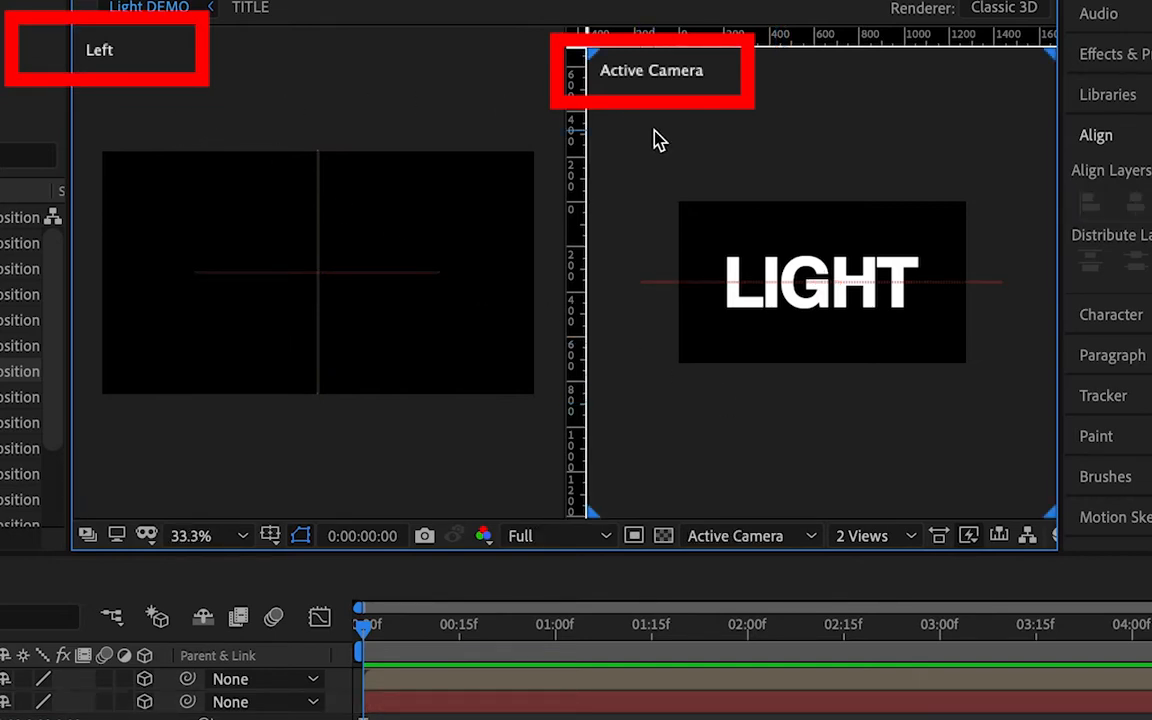
left_click(395, 105)
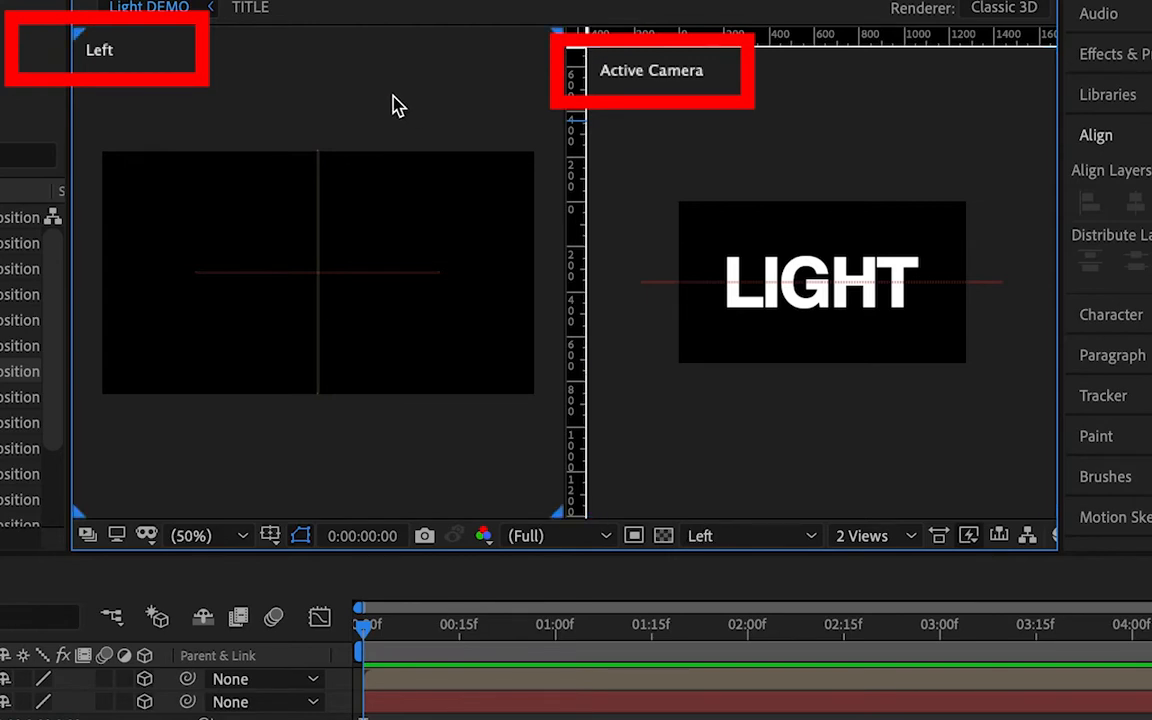
left_click(650, 135)
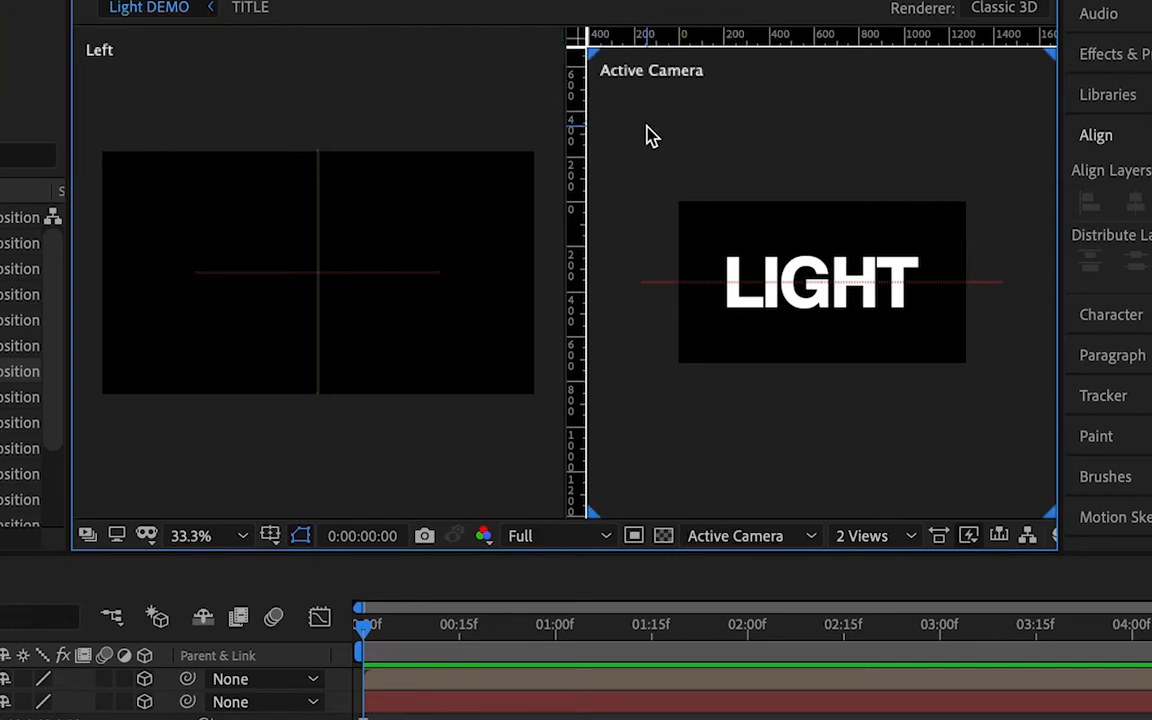
left_click(413, 374)
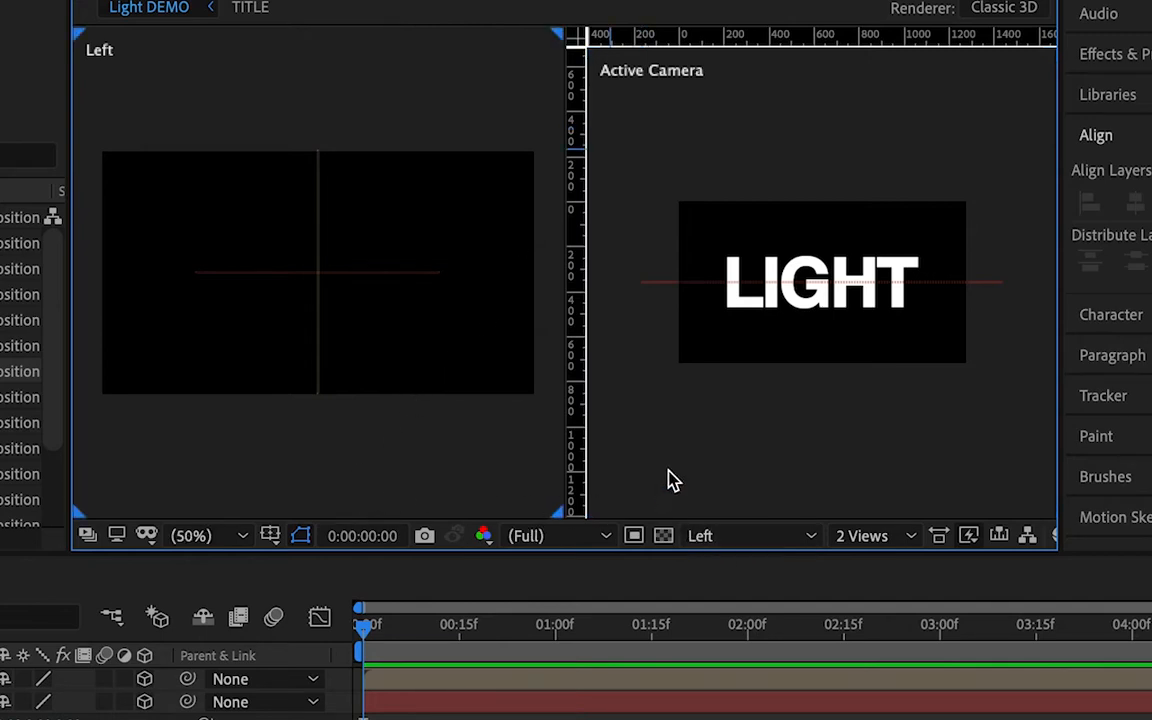
left_click(760, 443)
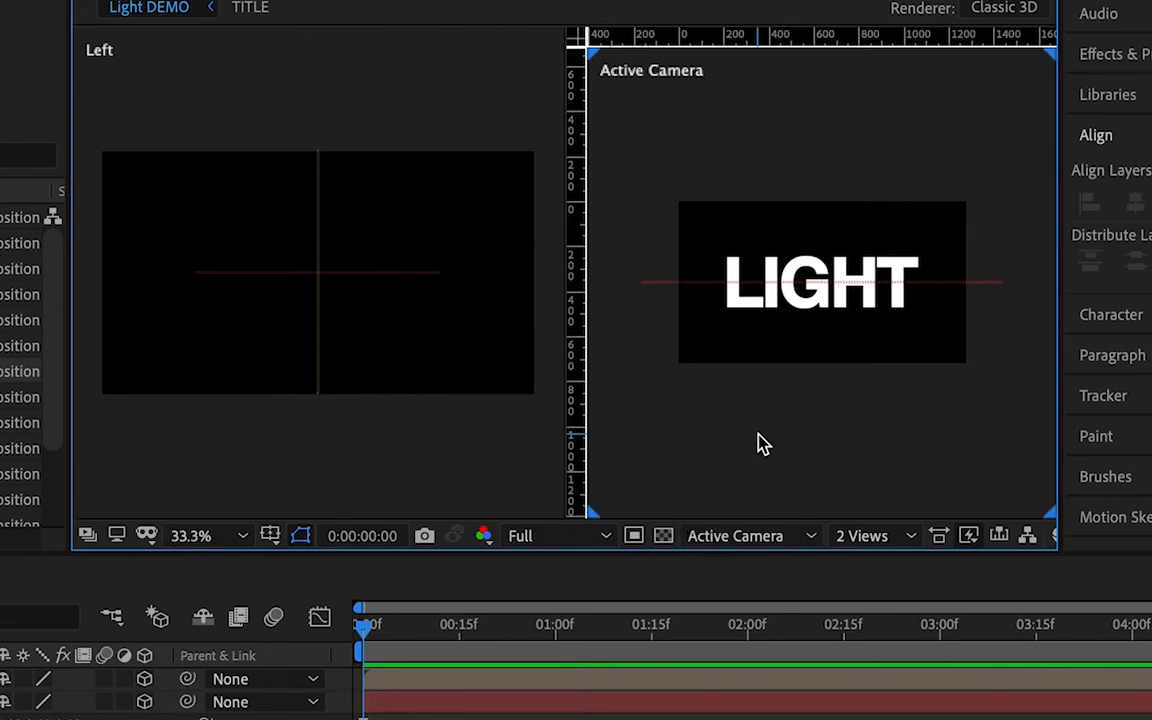
left_click(322, 486)
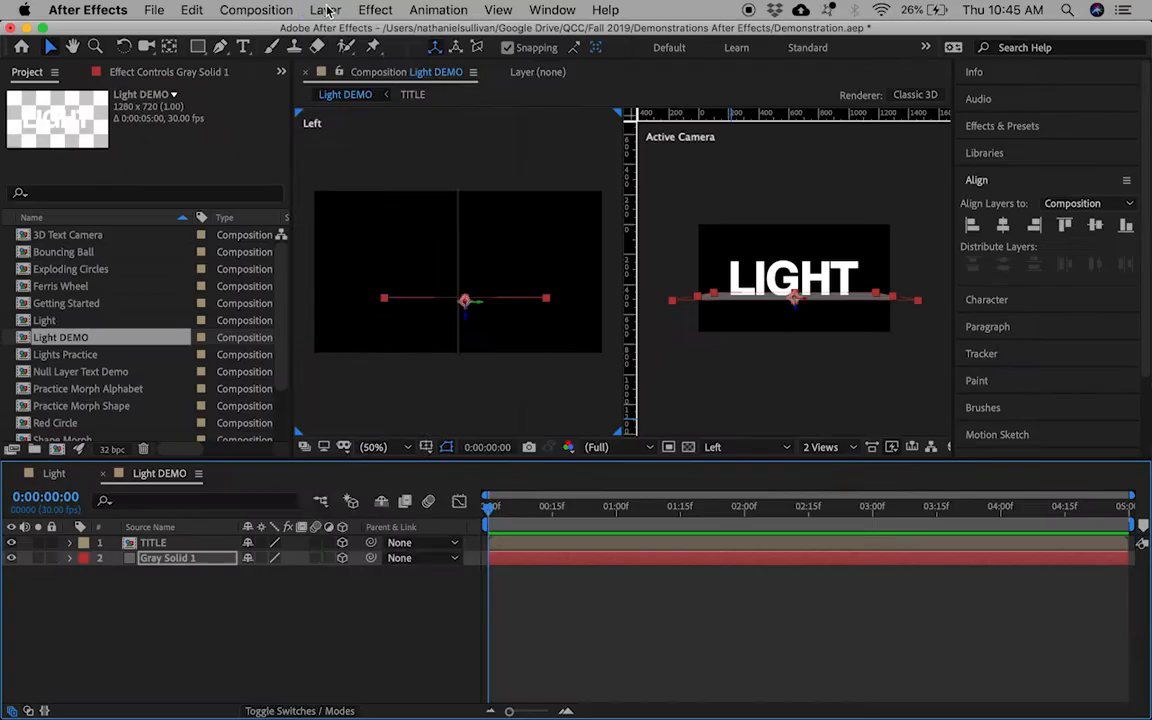
Step: Add a pure black solid layer to the composition and select it
left_click(325, 10)
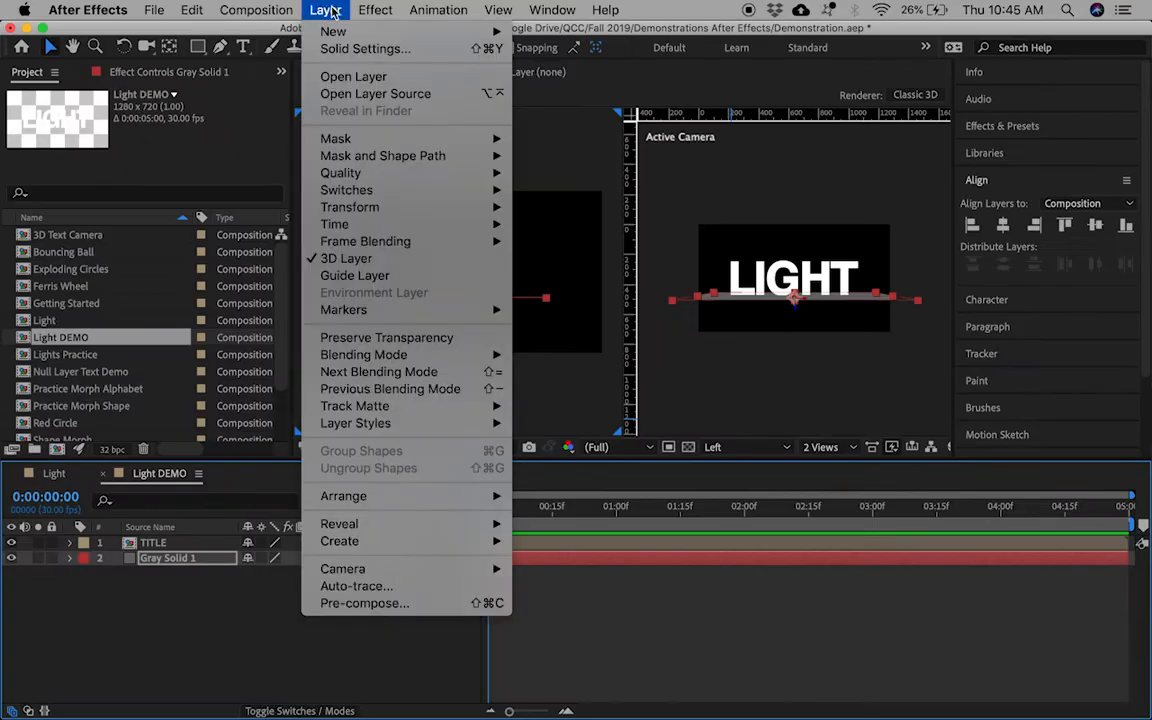
mouse_move(406, 36)
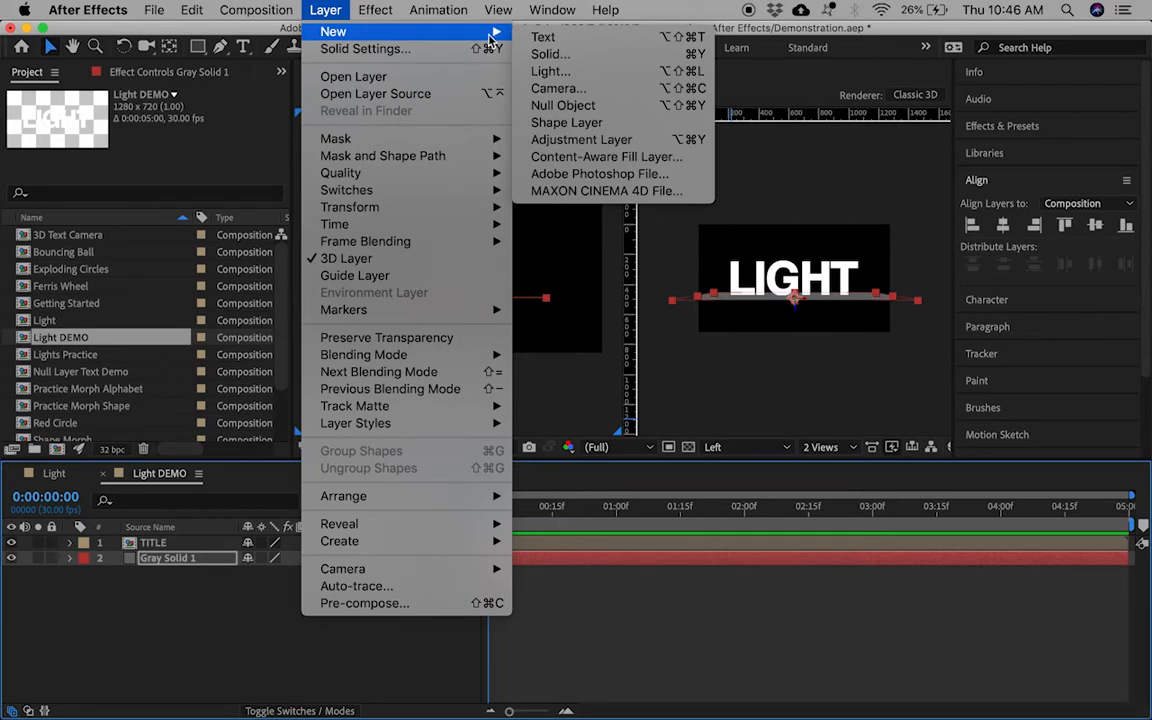
left_click(550, 54)
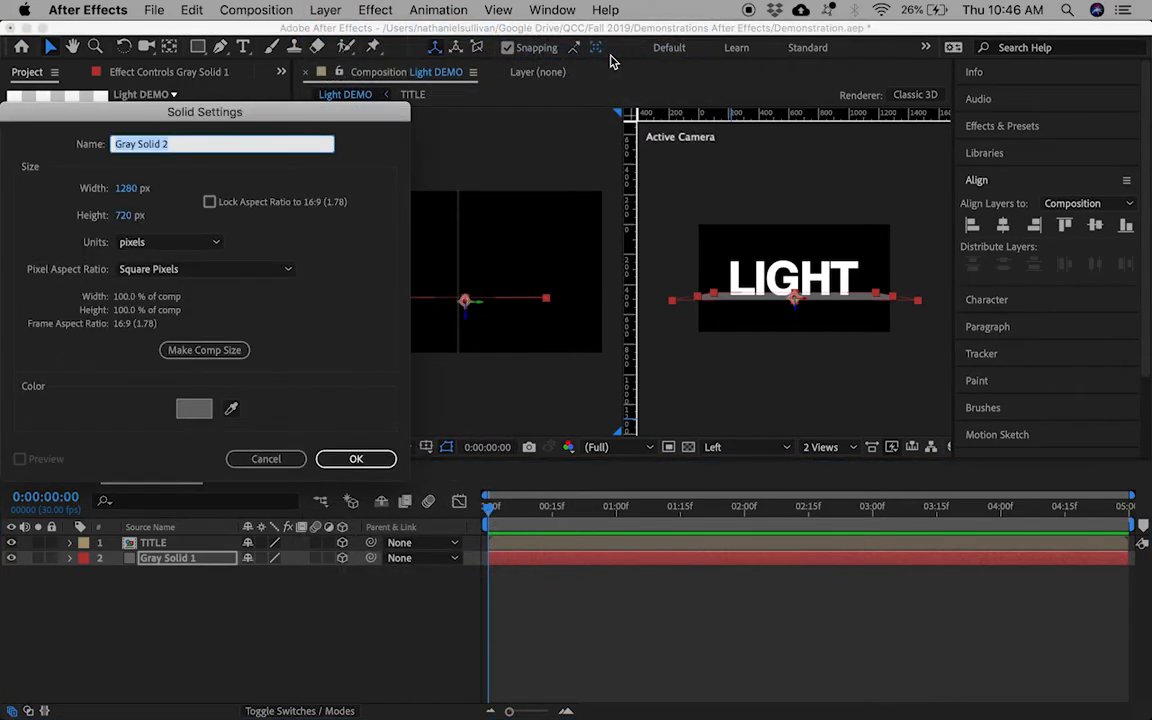
left_click(190, 408)
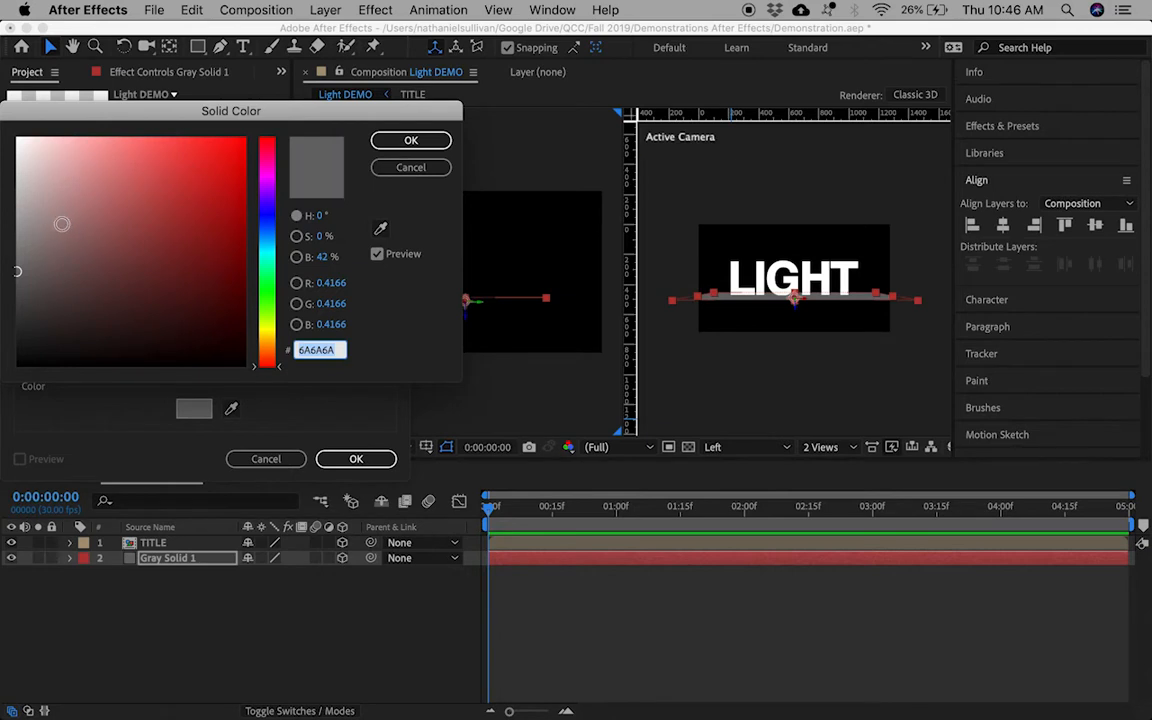
left_click(18, 365)
left_click(405, 142)
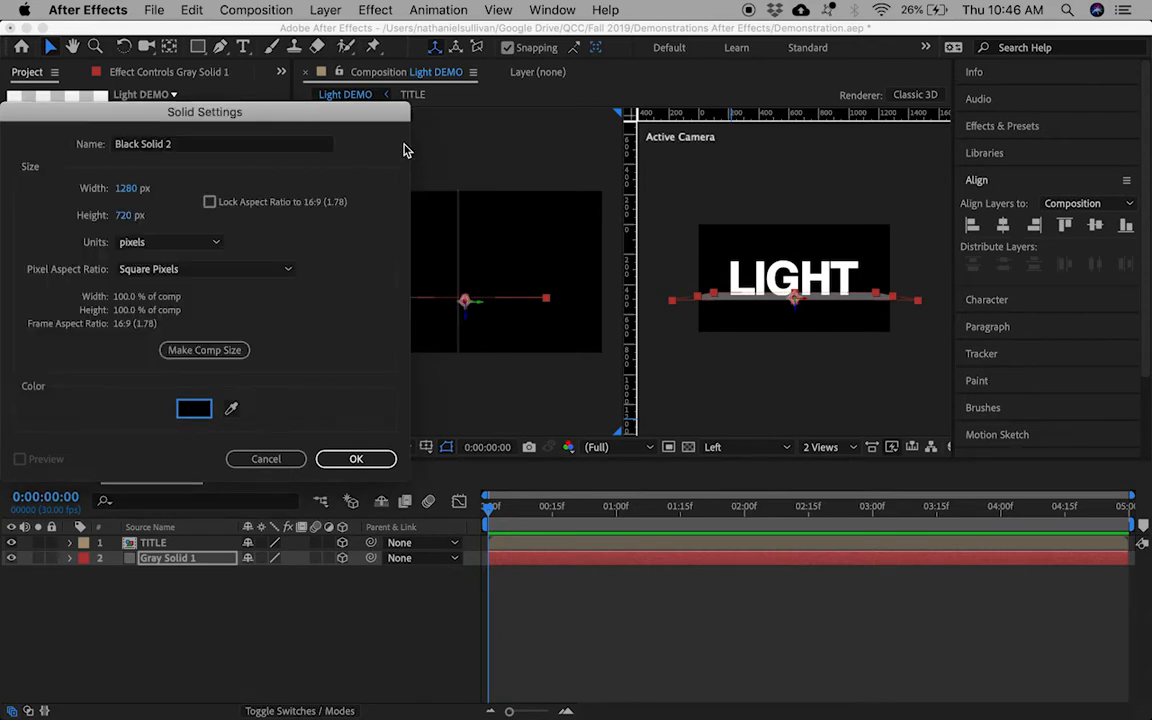
left_click(364, 459)
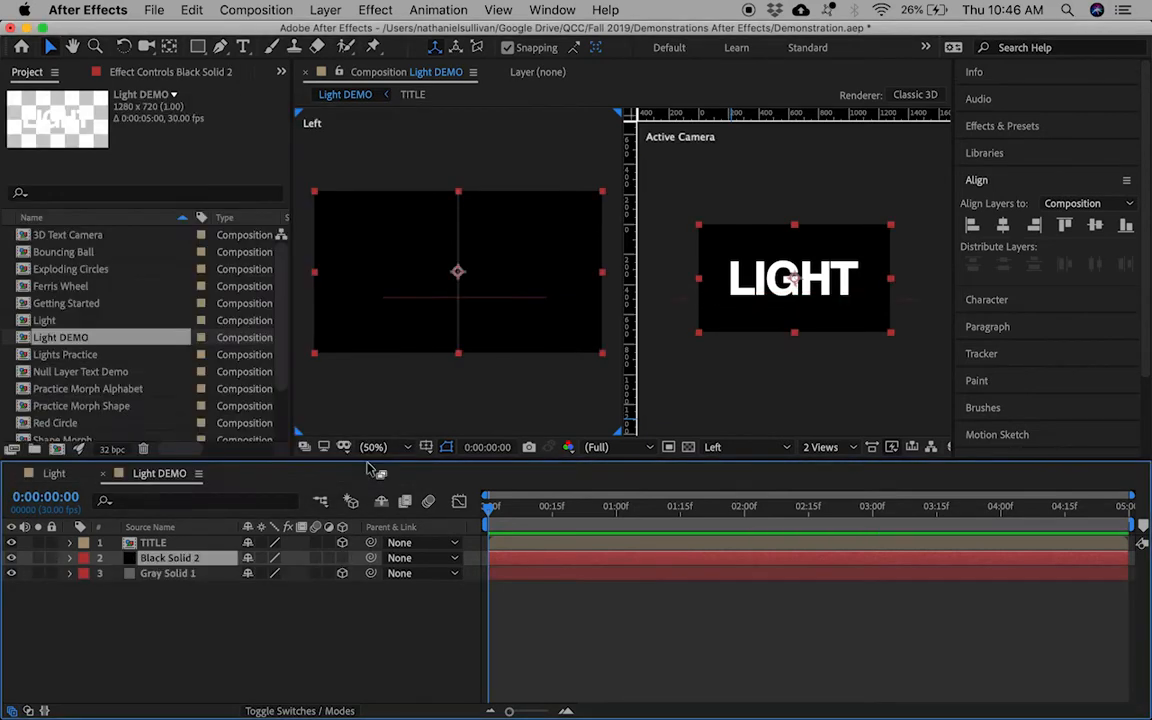
double_click(160, 563)
left_click(170, 602)
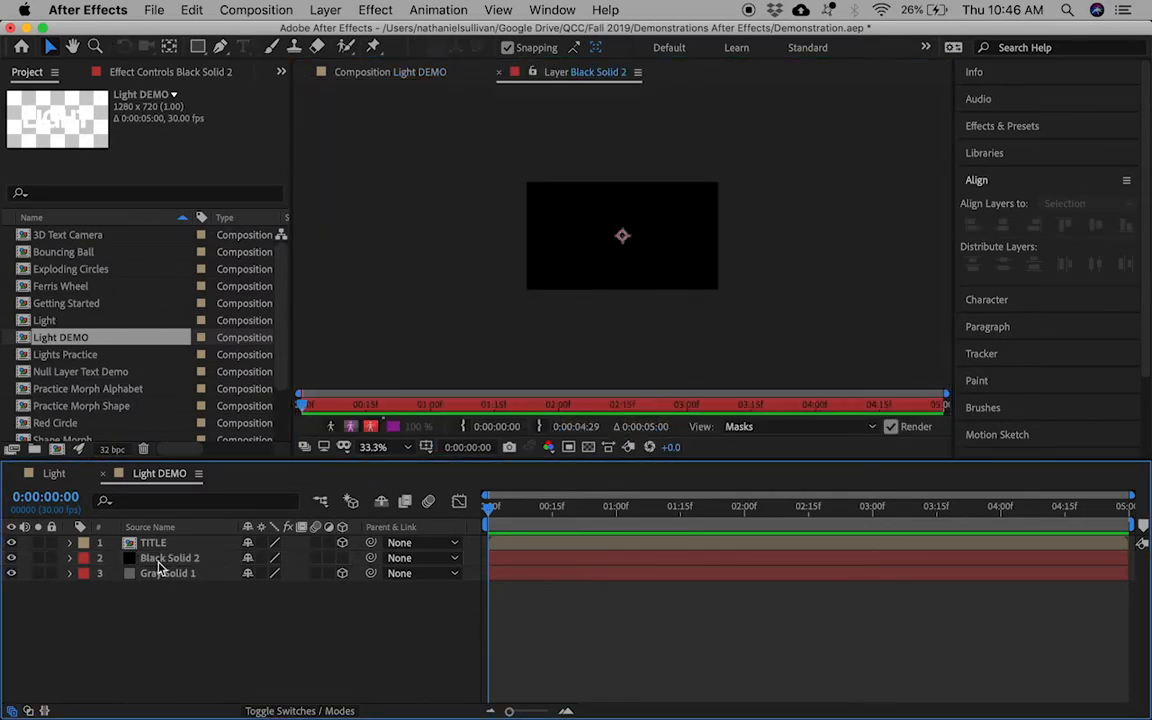
left_click(159, 560)
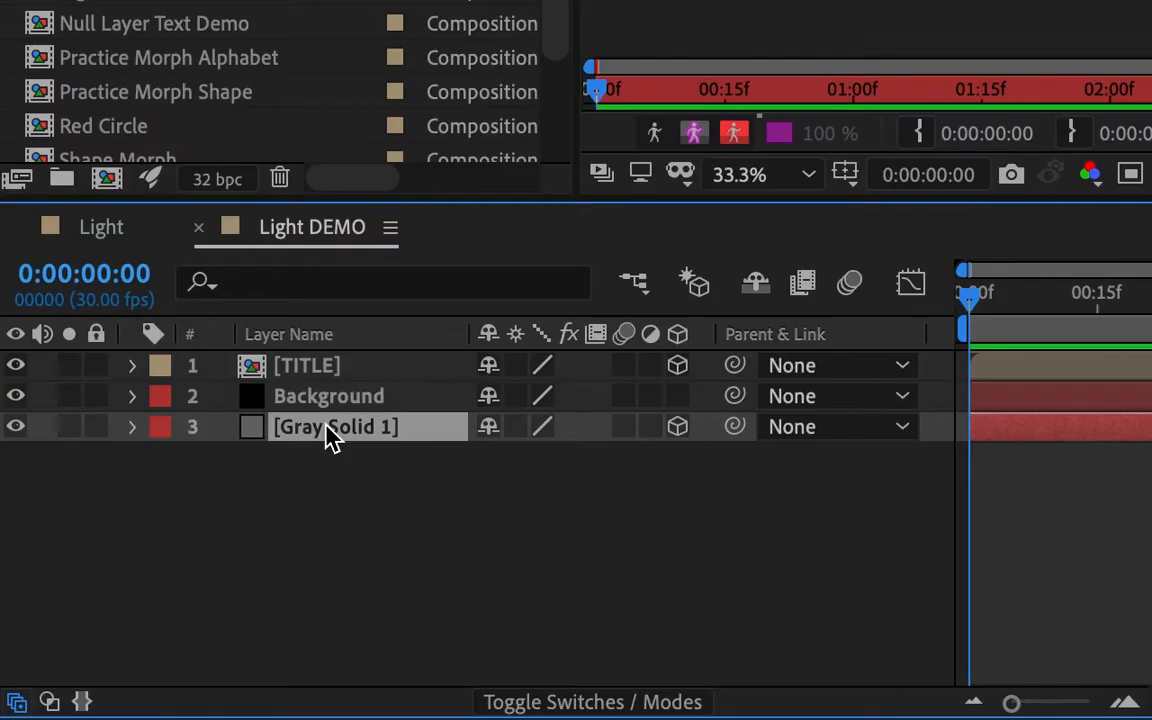
Step: Rename Gray Solid 1 to FLOOR and move Background below it
right_click(331, 437)
left_click(368, 690)
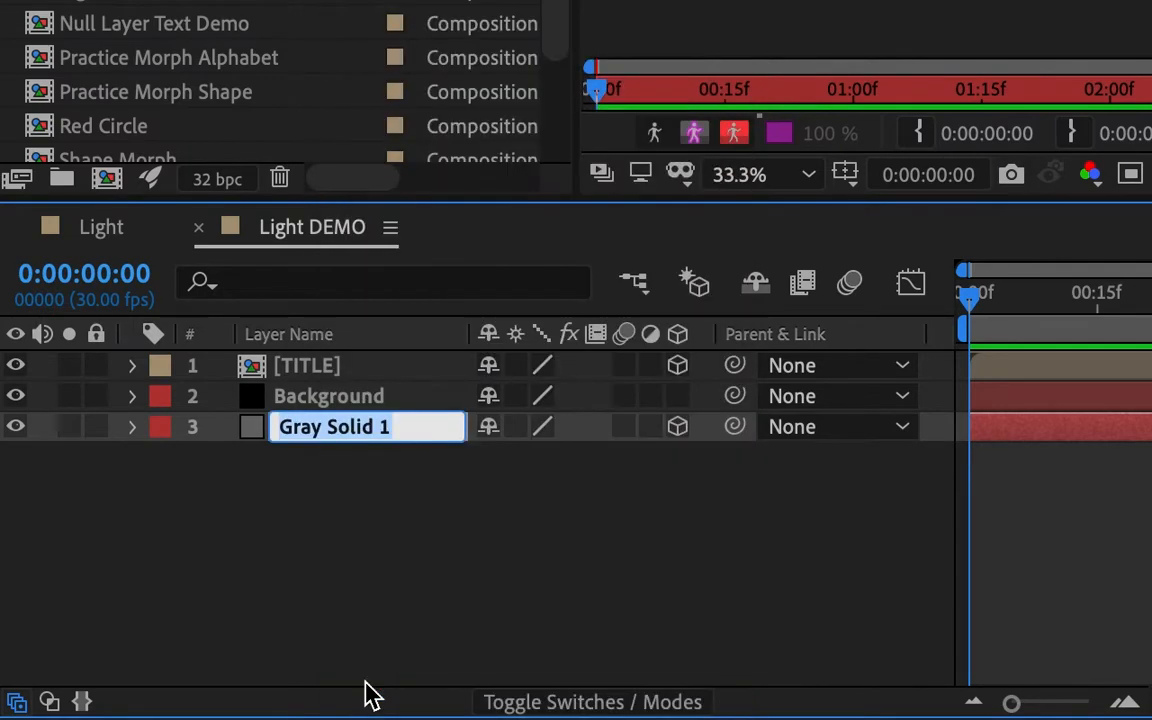
type("FLOOR")
key("Return")
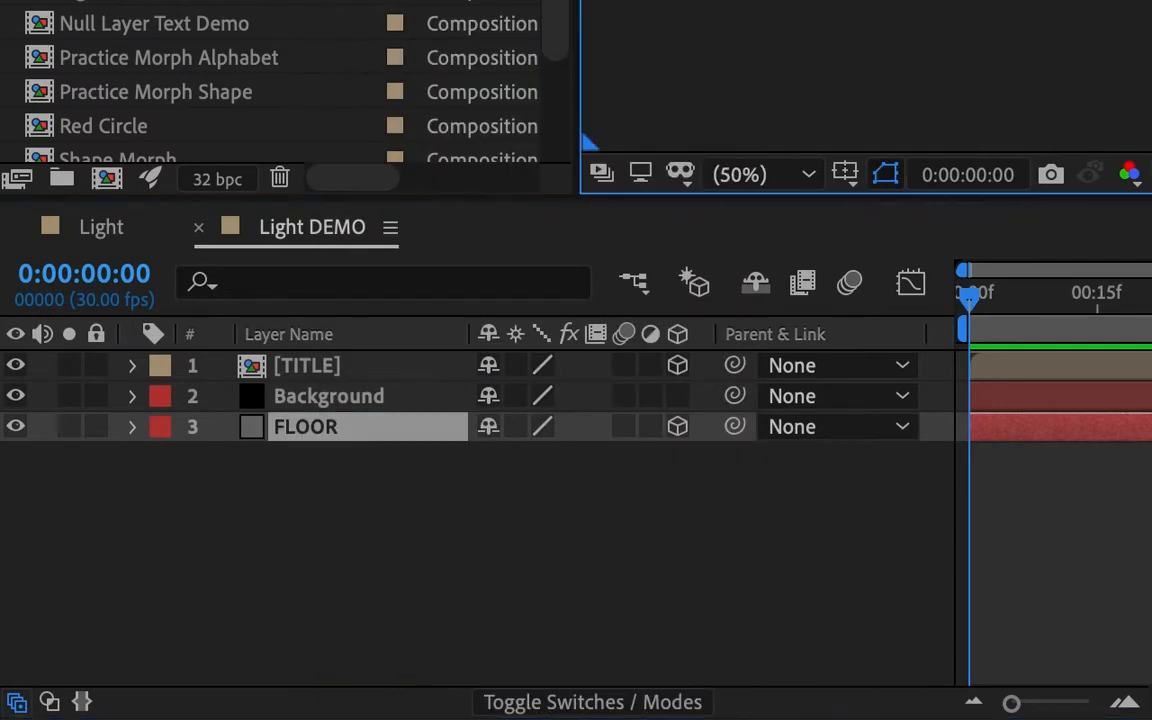
left_click(510, 554)
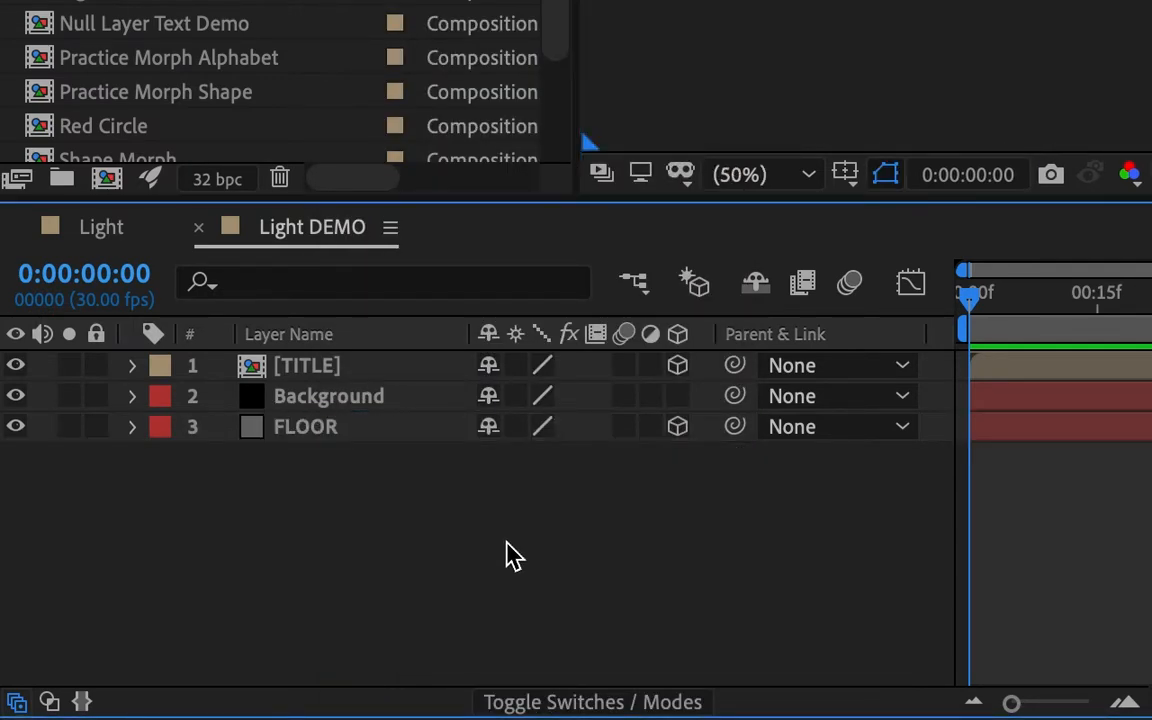
left_click_drag(303, 402, 301, 442)
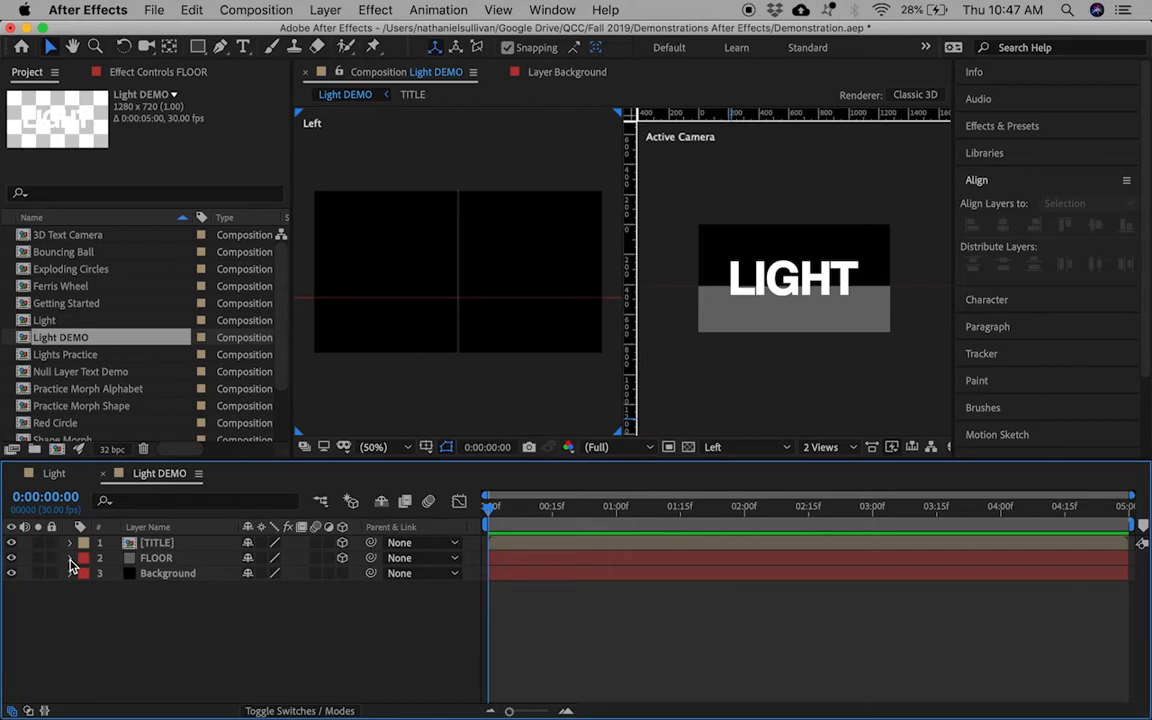
Step: Add a new camera using the 28mm preset
left_click(318, 11)
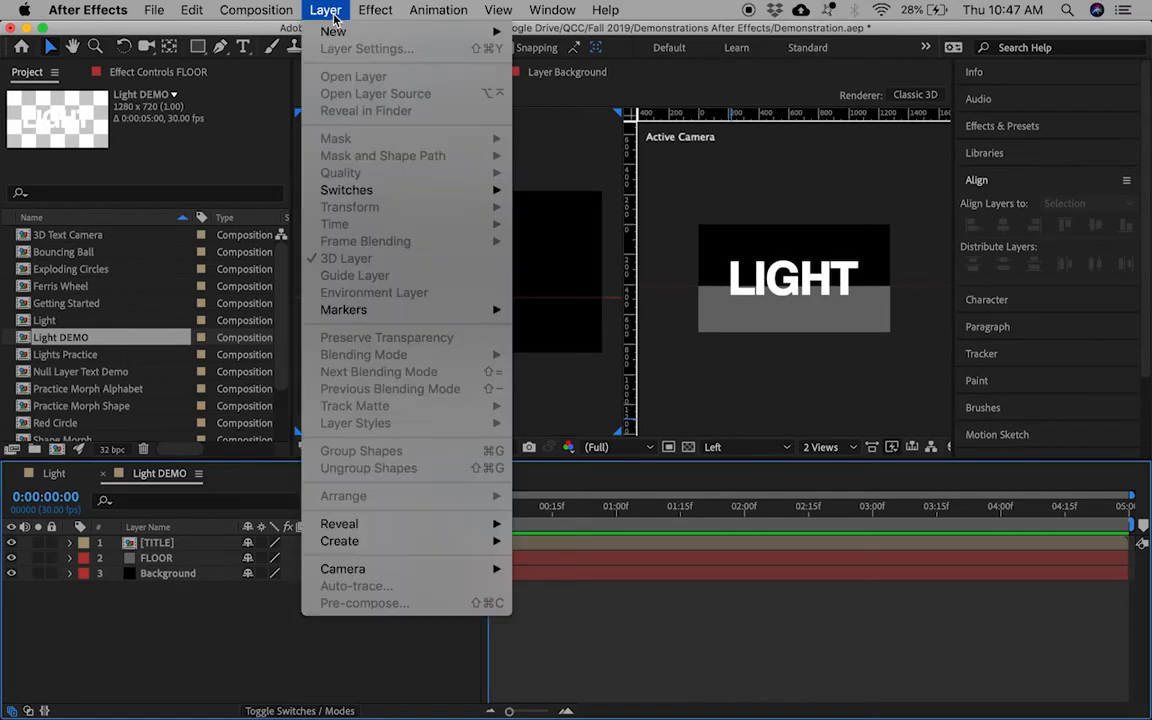
mouse_move(348, 34)
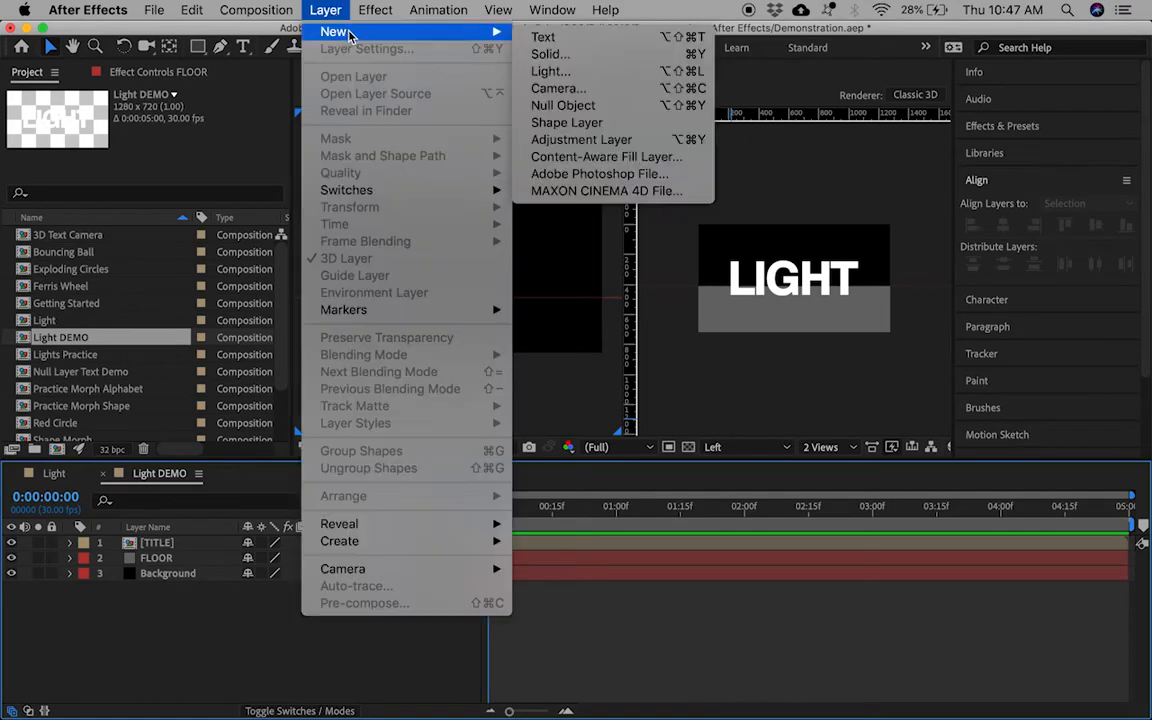
left_click(617, 99)
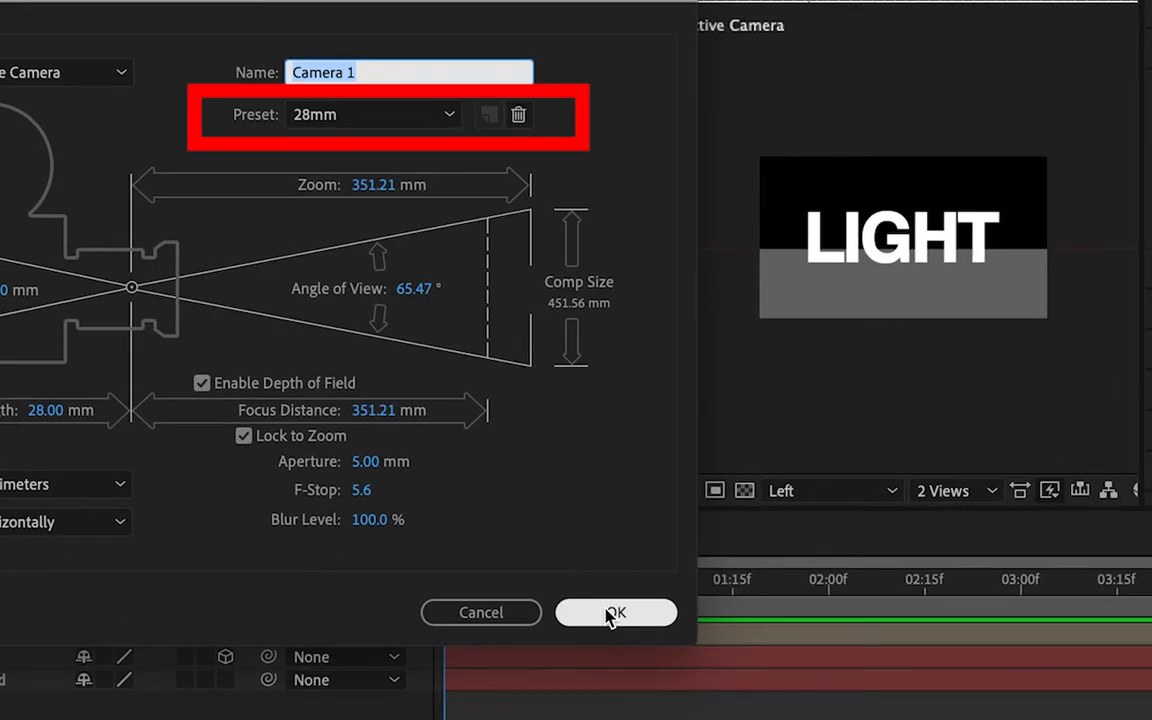
left_click(615, 612)
Step: Pull Camera 1 back along Z to about -995.6
key("p")
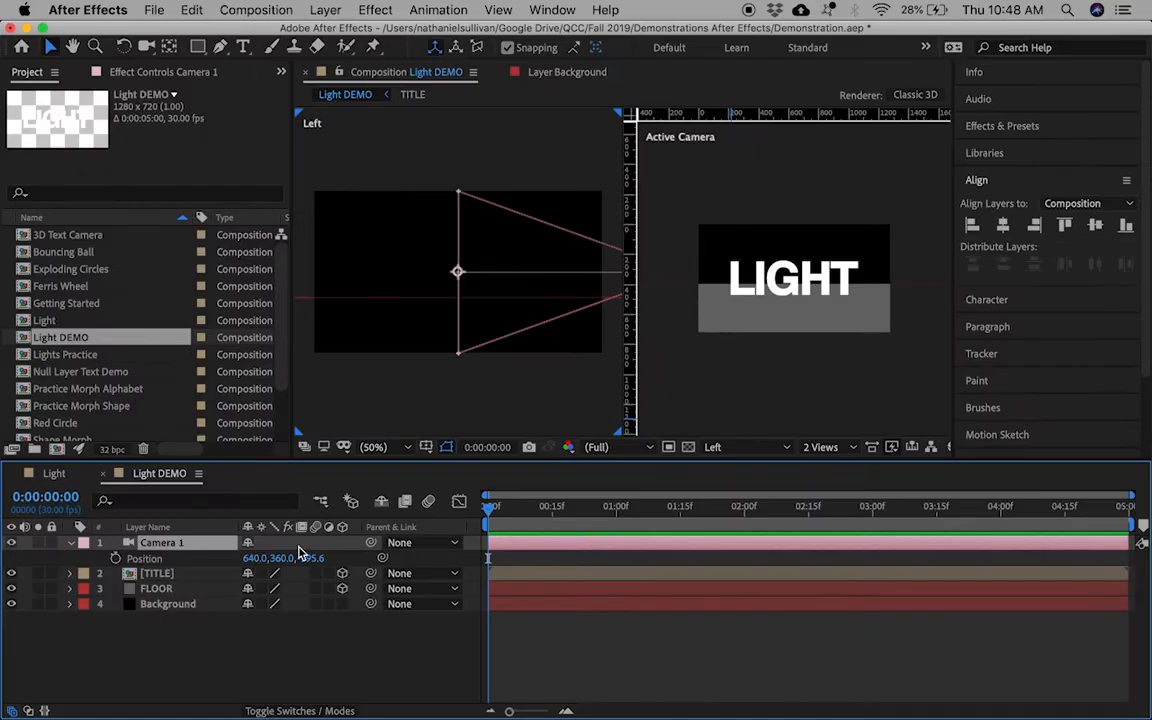
left_click_drag(310, 558, 385, 558)
left_click_drag(236, 533, 374, 556)
left_click(325, 10)
mouse_move(418, 34)
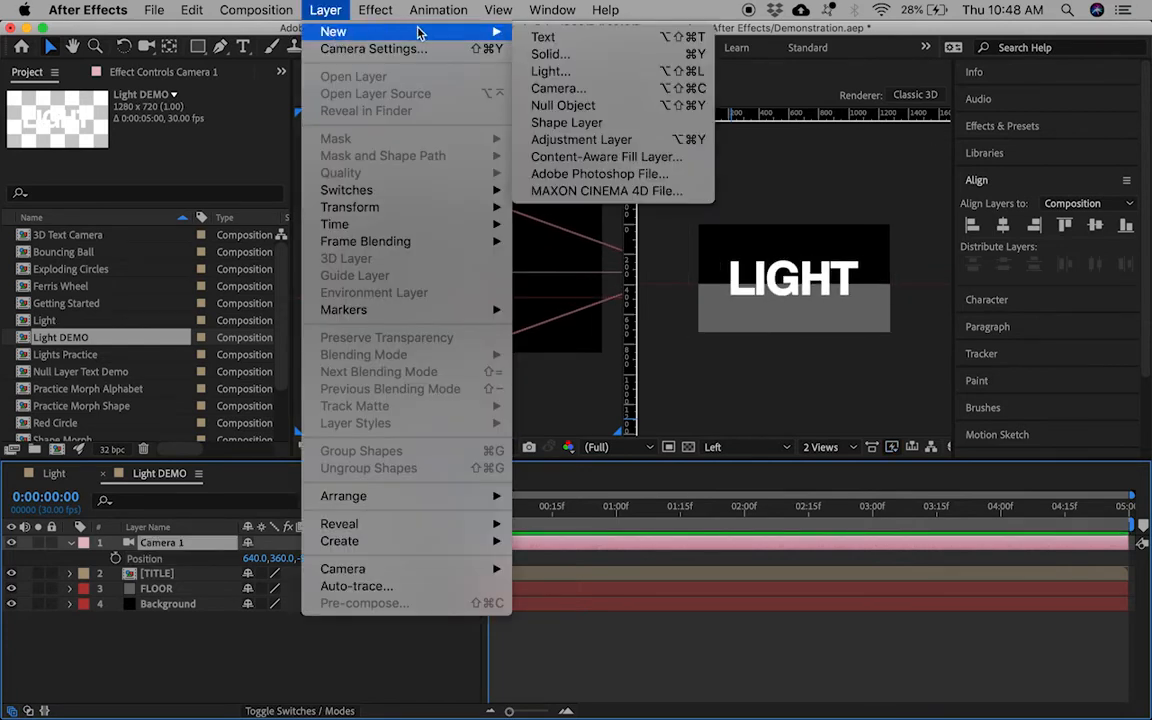
Step: Add Point Light 1 and drag it back toward the camera in the Left view
left_click(598, 74)
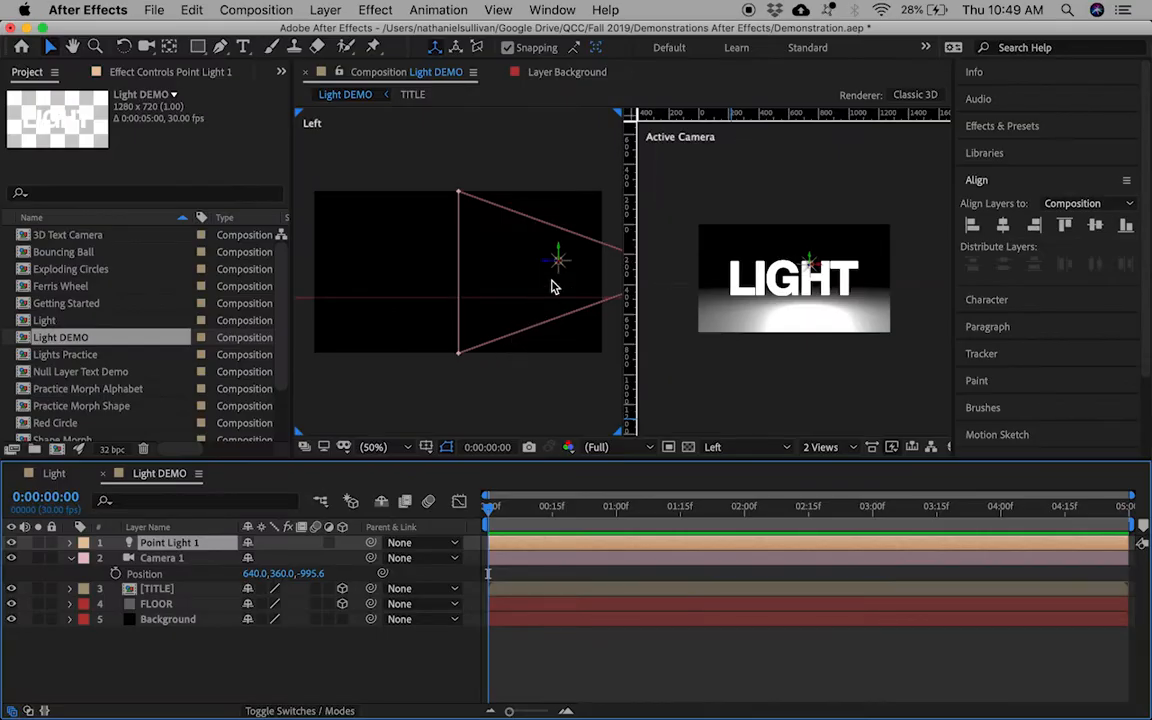
left_click_drag(555, 266, 403, 276)
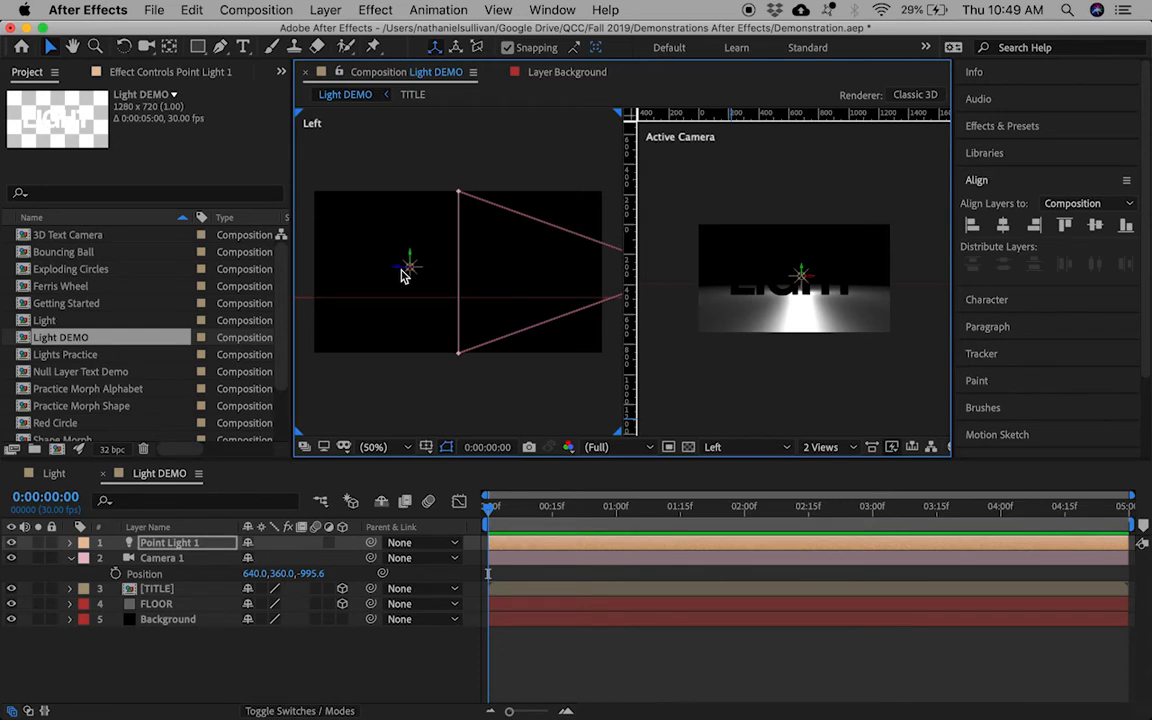
left_click(175, 593)
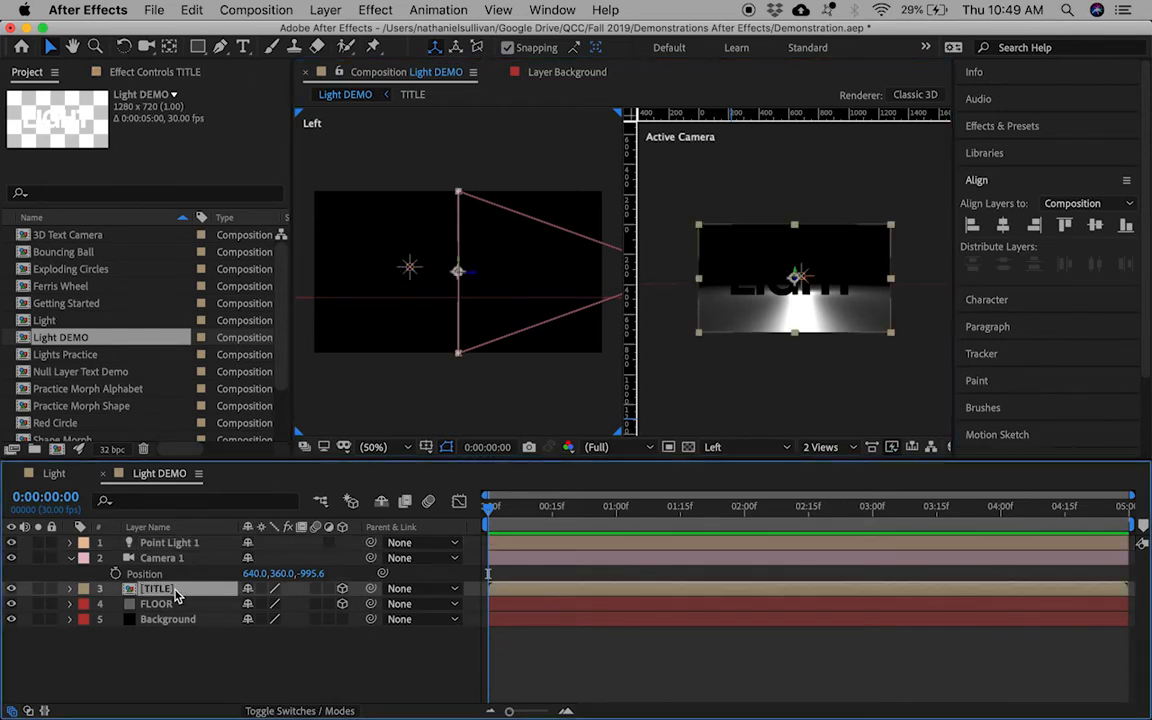
left_click(71, 590)
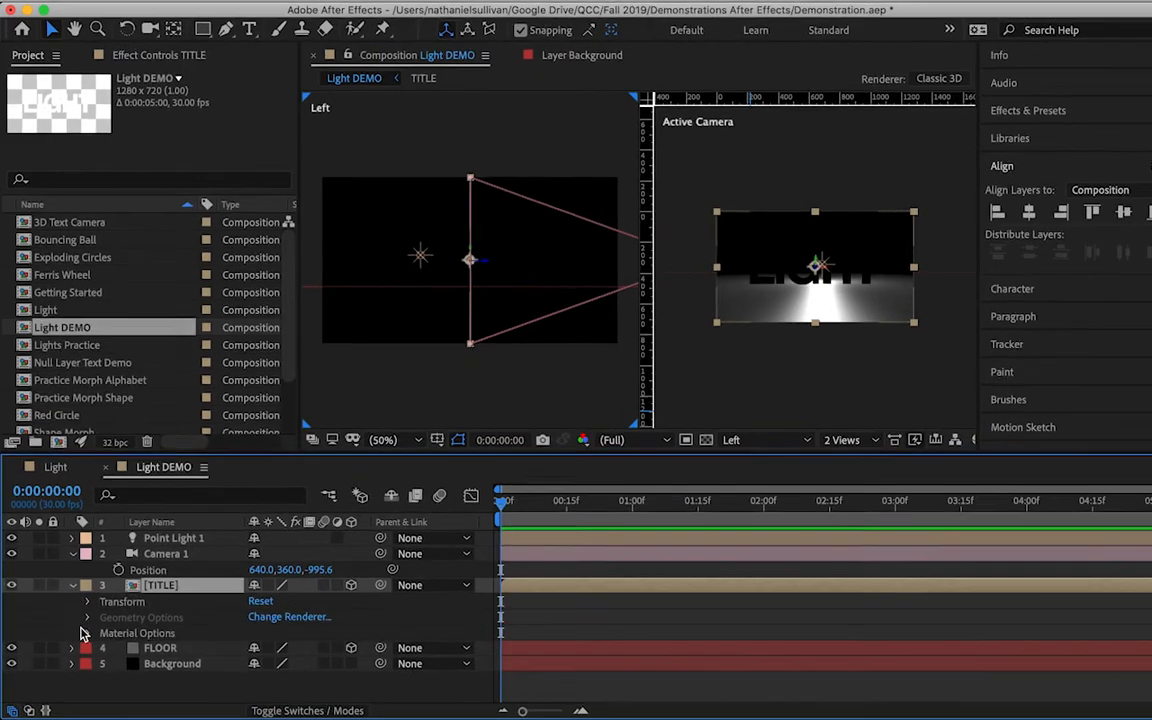
Step: Turn Casts Shadows On for TITLE and nudge the point light to shape the shadows
left_click(84, 635)
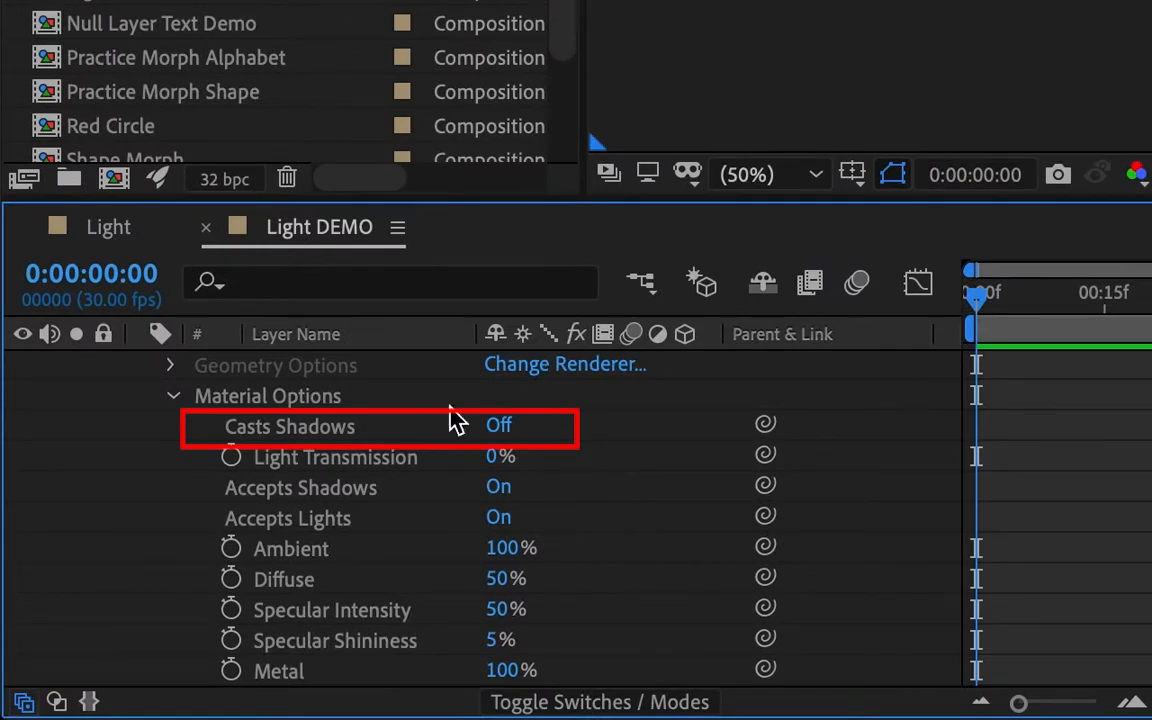
left_click(500, 427)
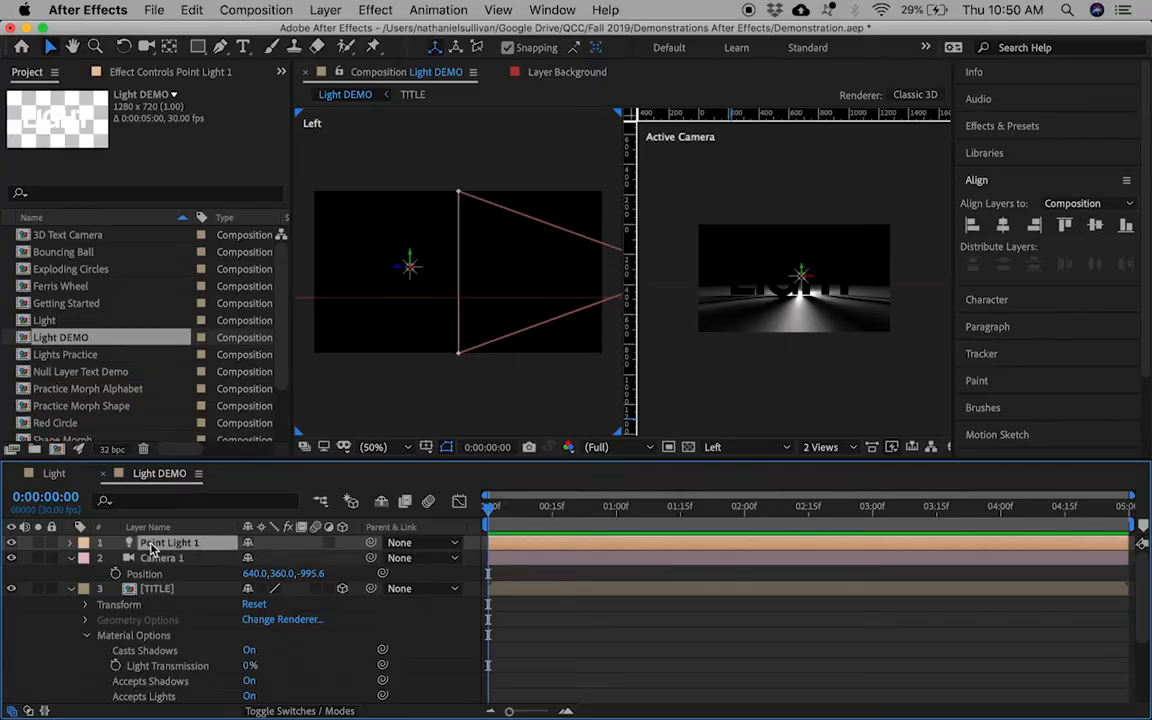
mouse_move(410, 262)
left_mouse_down()
mouse_move(411, 249)
mouse_move(411, 260)
left_mouse_up()
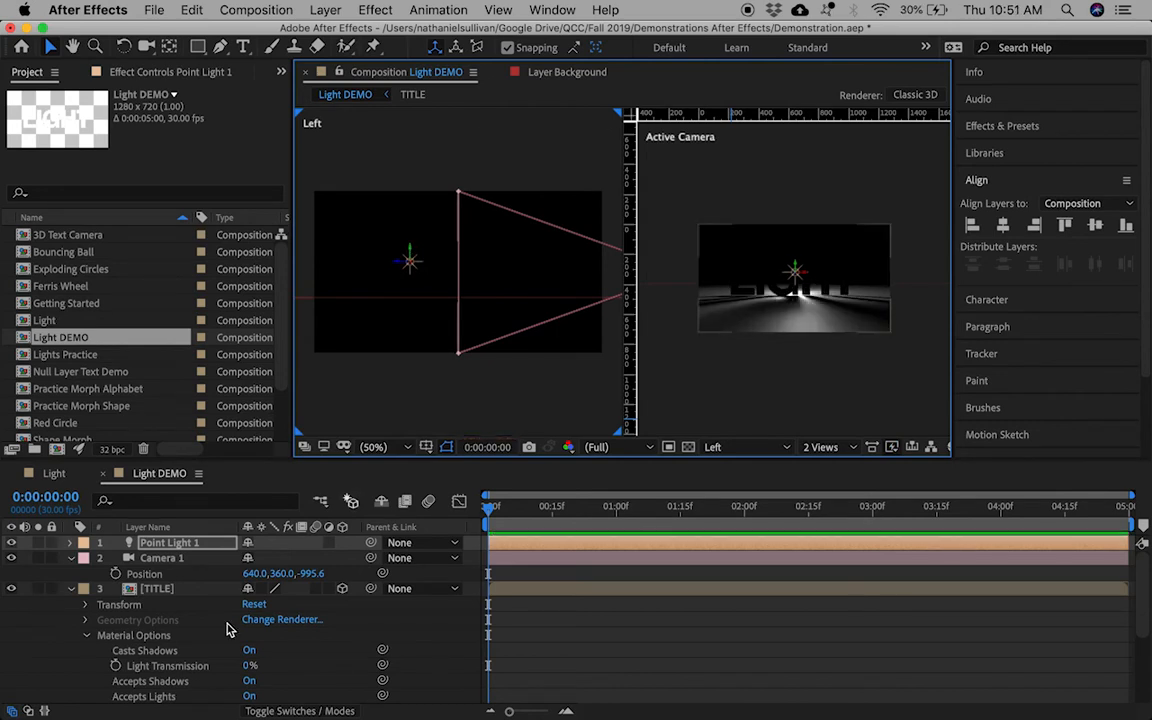
Step: Set Point Light 1's Shadow Diffusion to 37 px in Light Settings
double_click(165, 549)
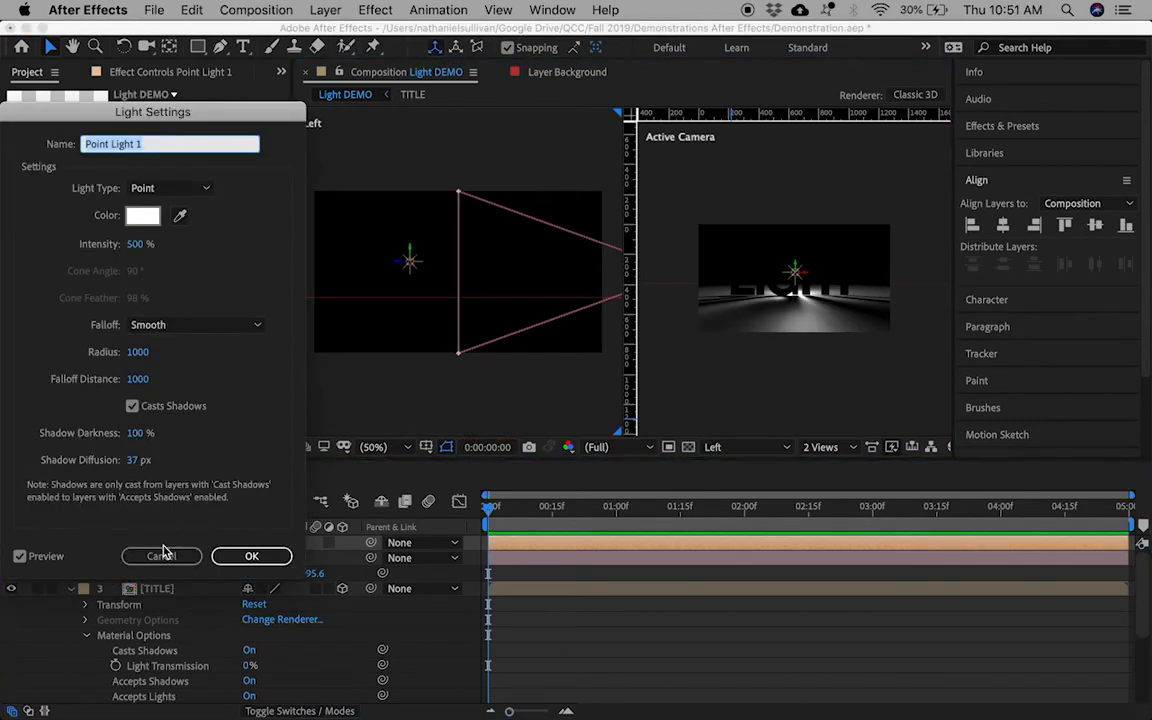
mouse_move(133, 460)
left_mouse_down()
mouse_move(130, 470)
mouse_move(95, 463)
mouse_move(144, 460)
left_mouse_up()
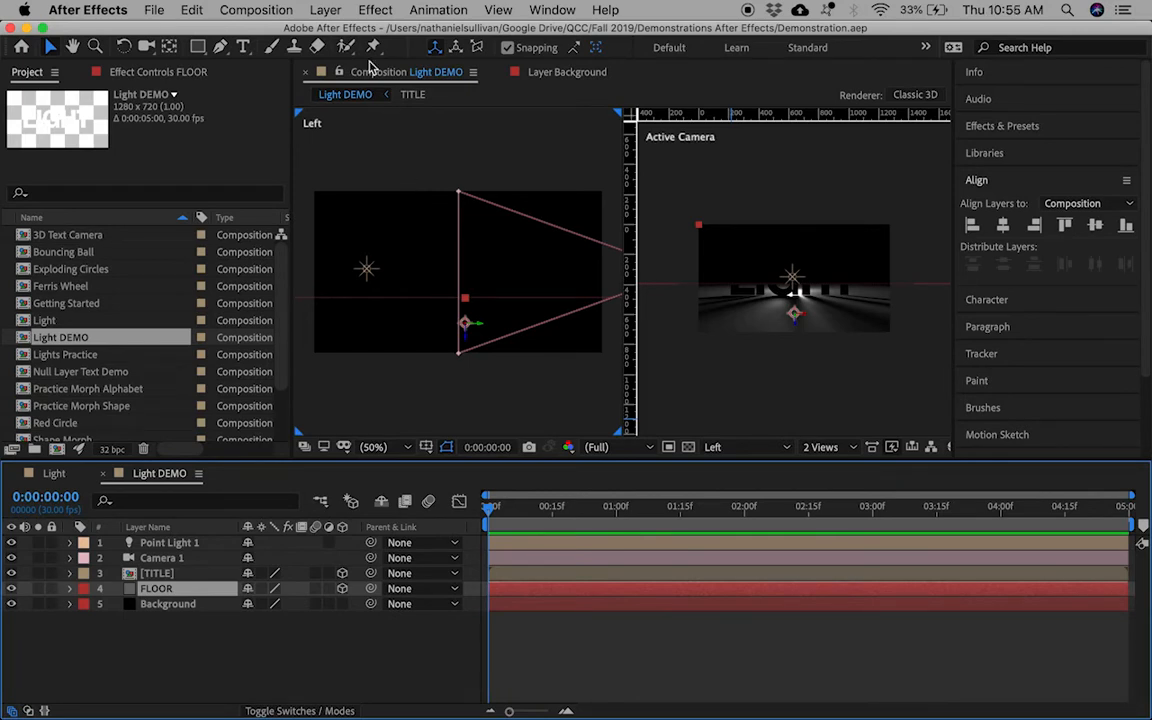
left_click(331, 15)
Step: Create a white solid named Volumetric Light
mouse_move(342, 32)
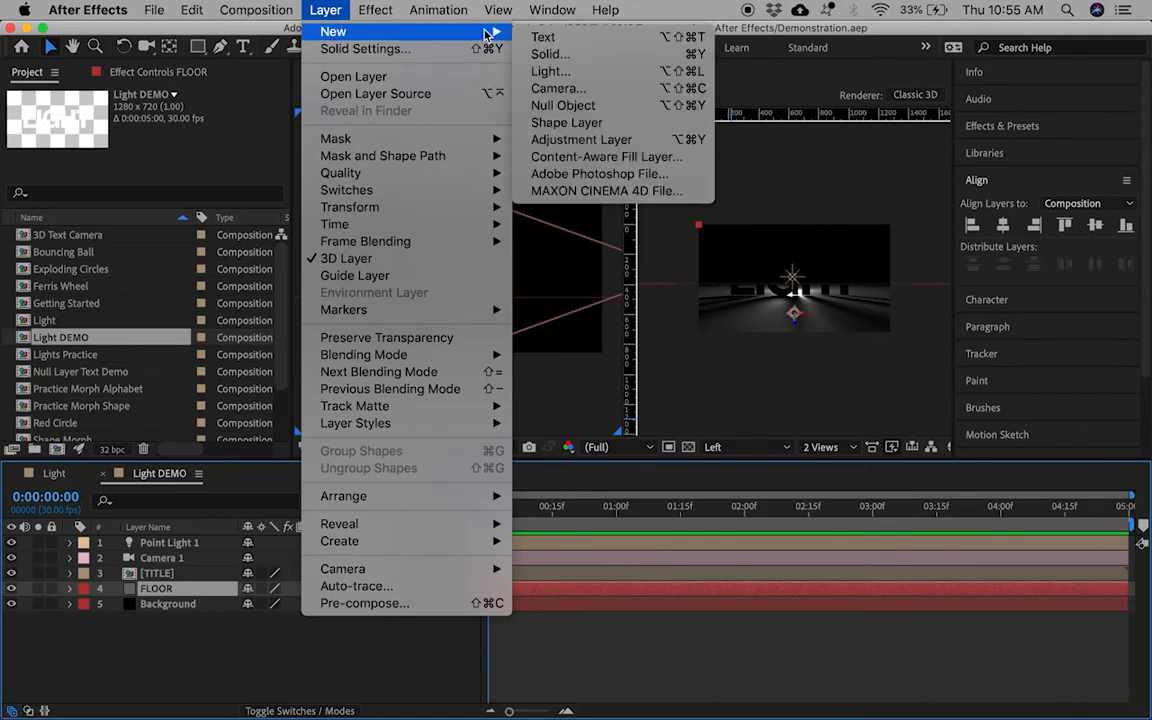
left_click(549, 54)
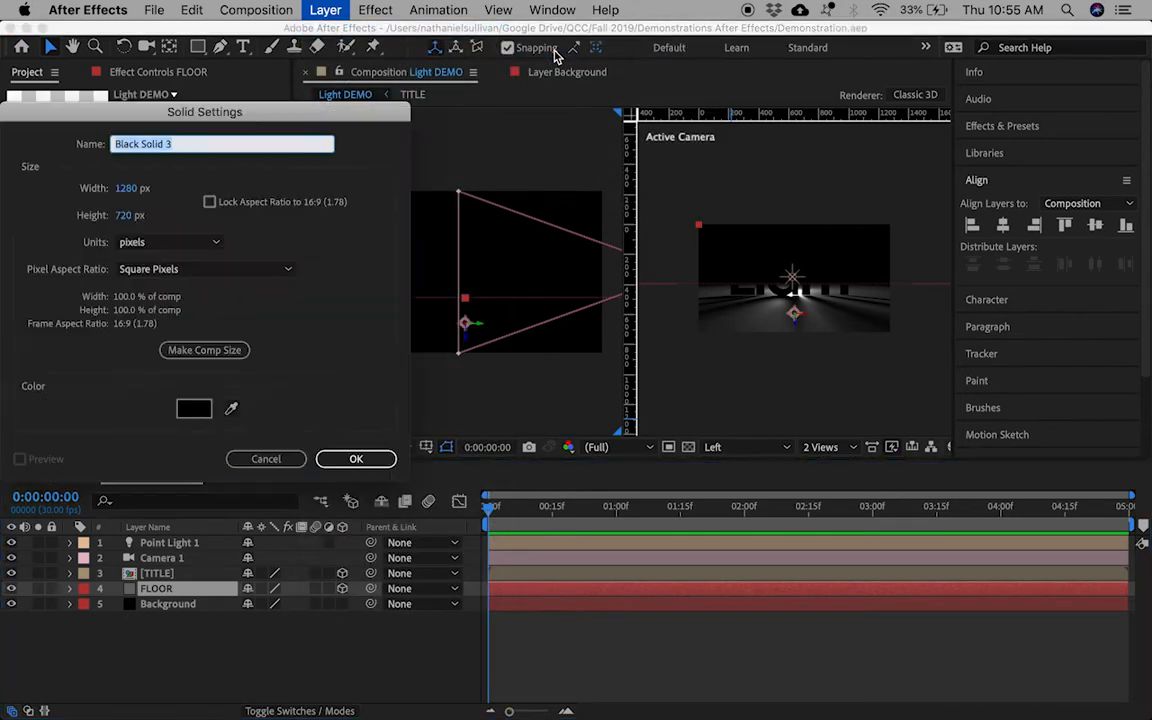
left_click(193, 408)
left_click_drag(62, 192, 6, 88)
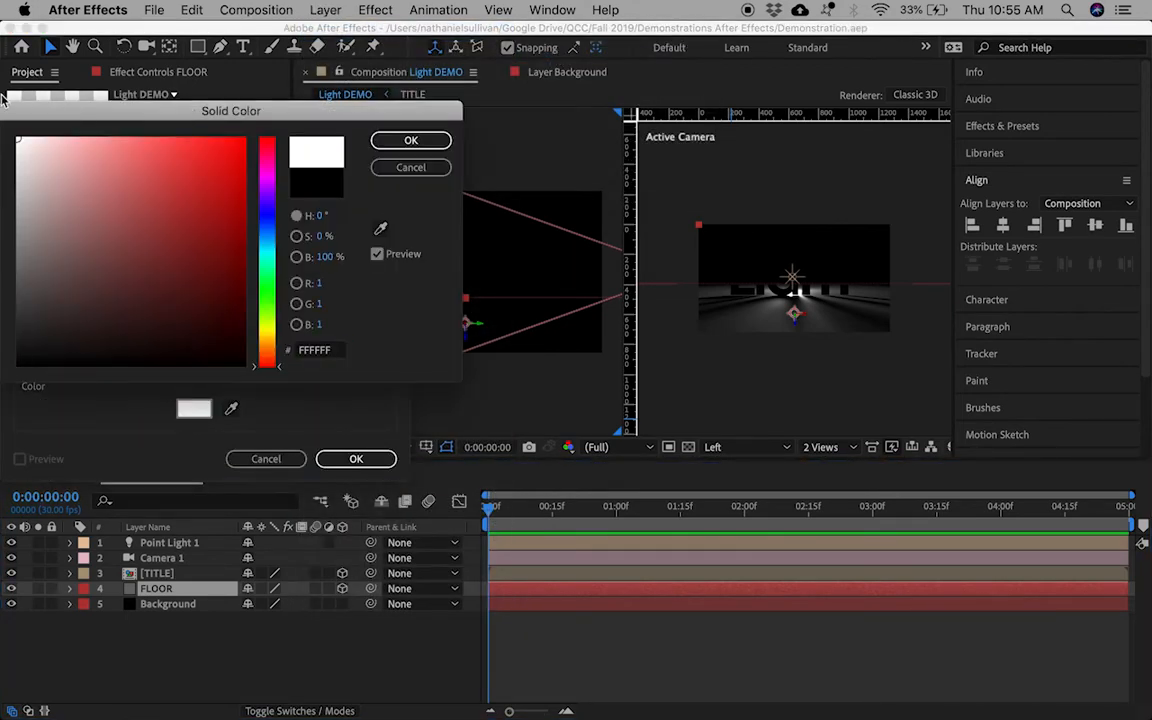
left_click(404, 141)
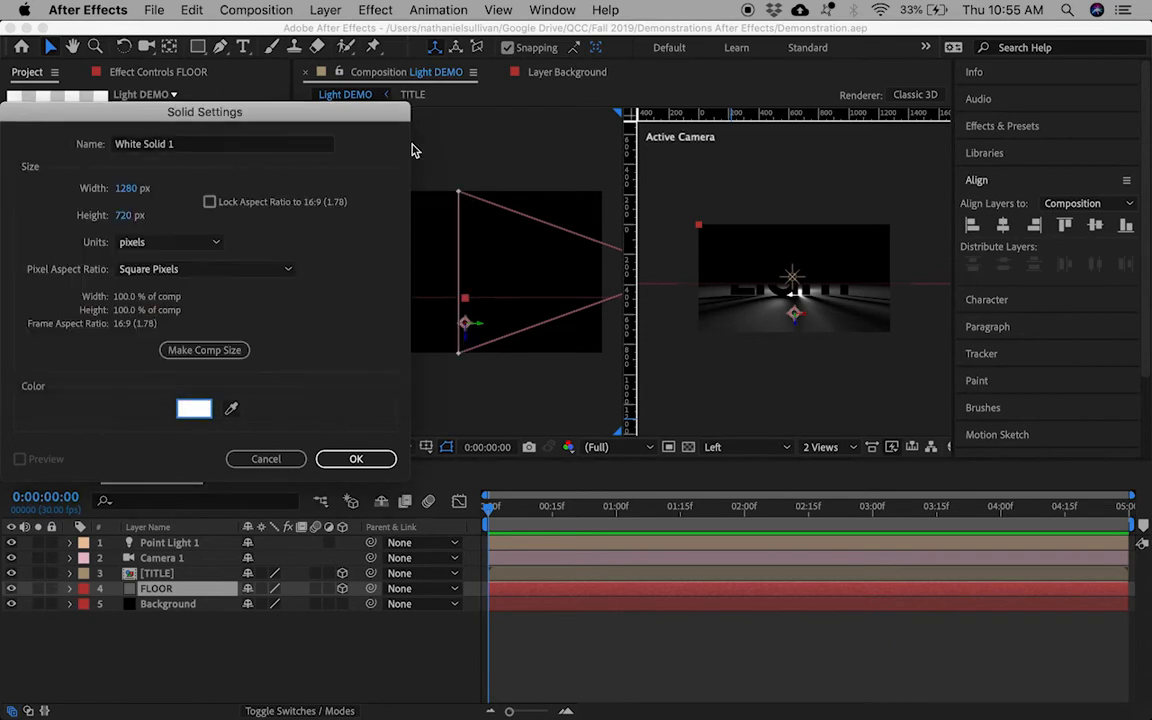
left_click(207, 146)
type("Vo")
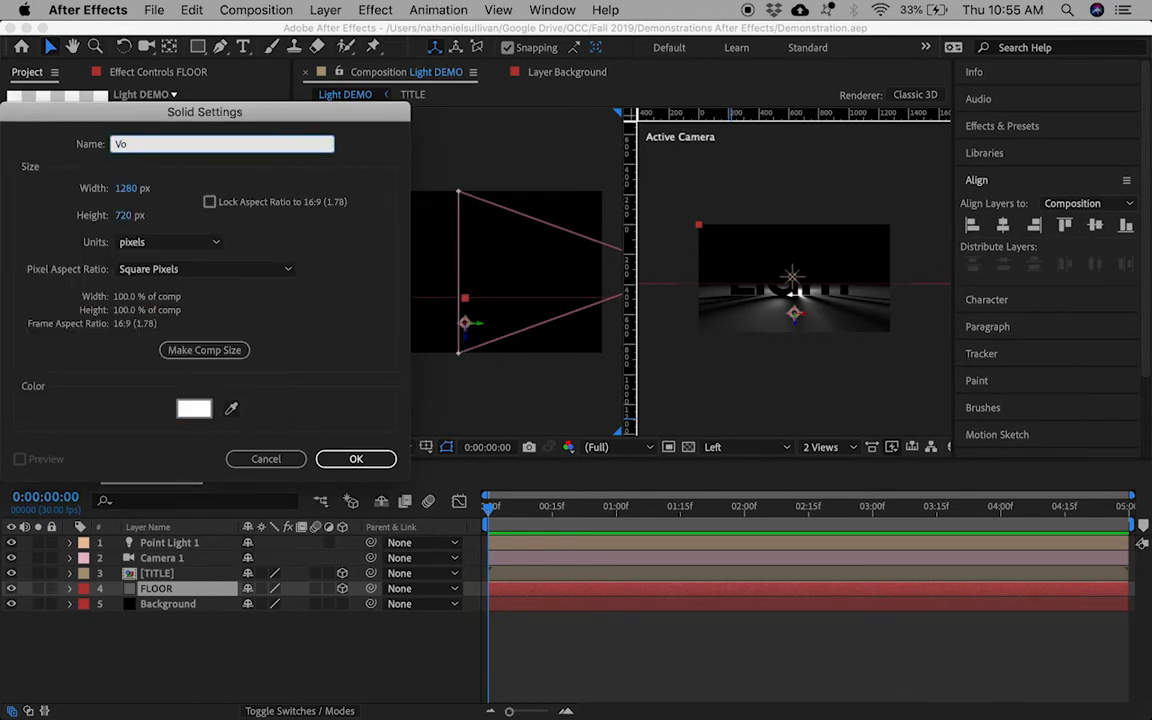
type("lumetric Light")
key("Return")
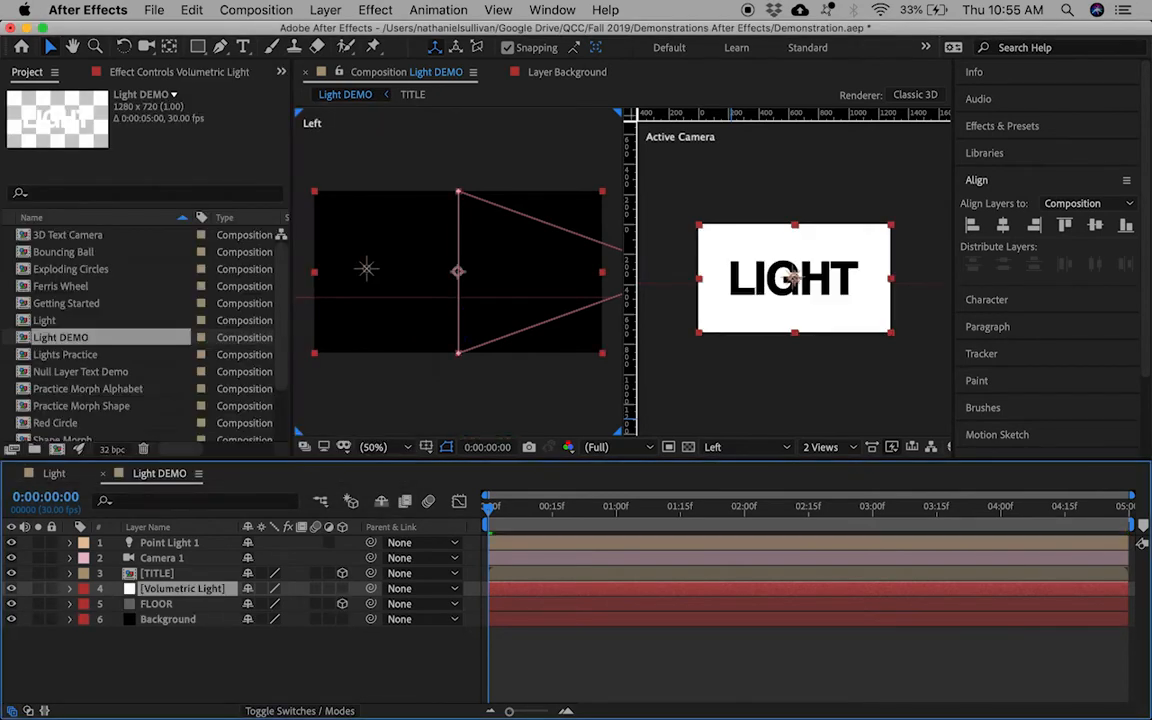
Step: Move Volumetric Light above TITLE and draw a circular ellipse mask on it
key("super+bracketright")
left_click_drag(197, 47, 240, 88)
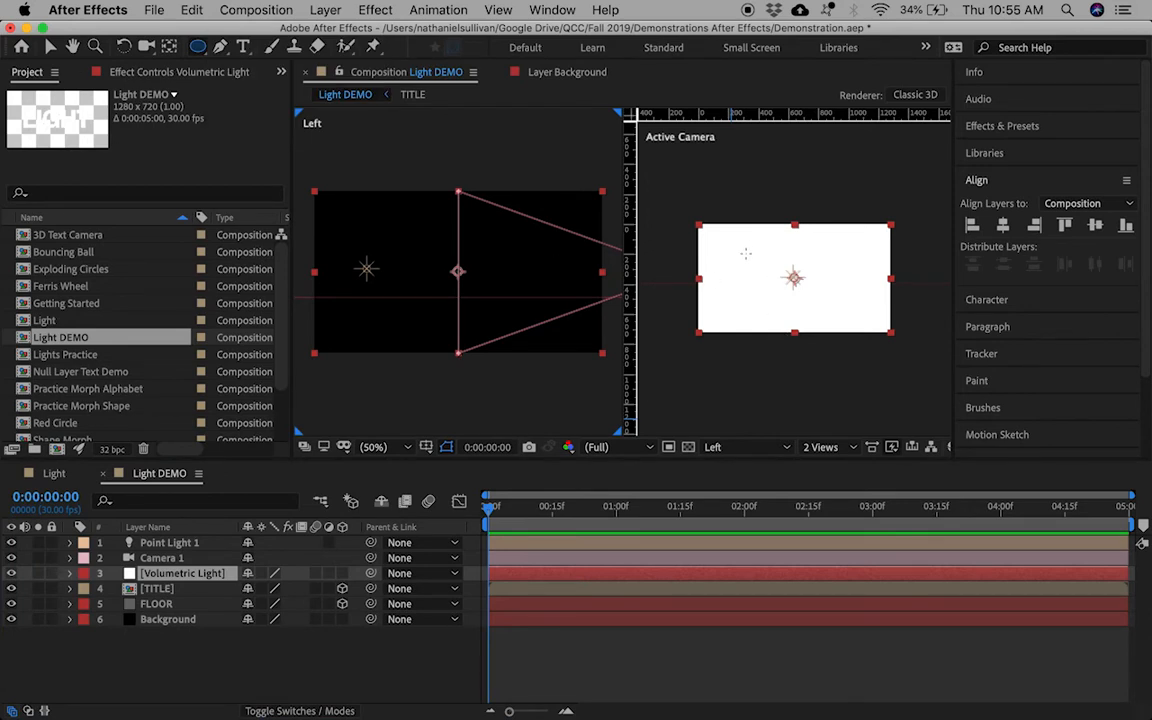
left_click_drag(765, 250, 826, 298)
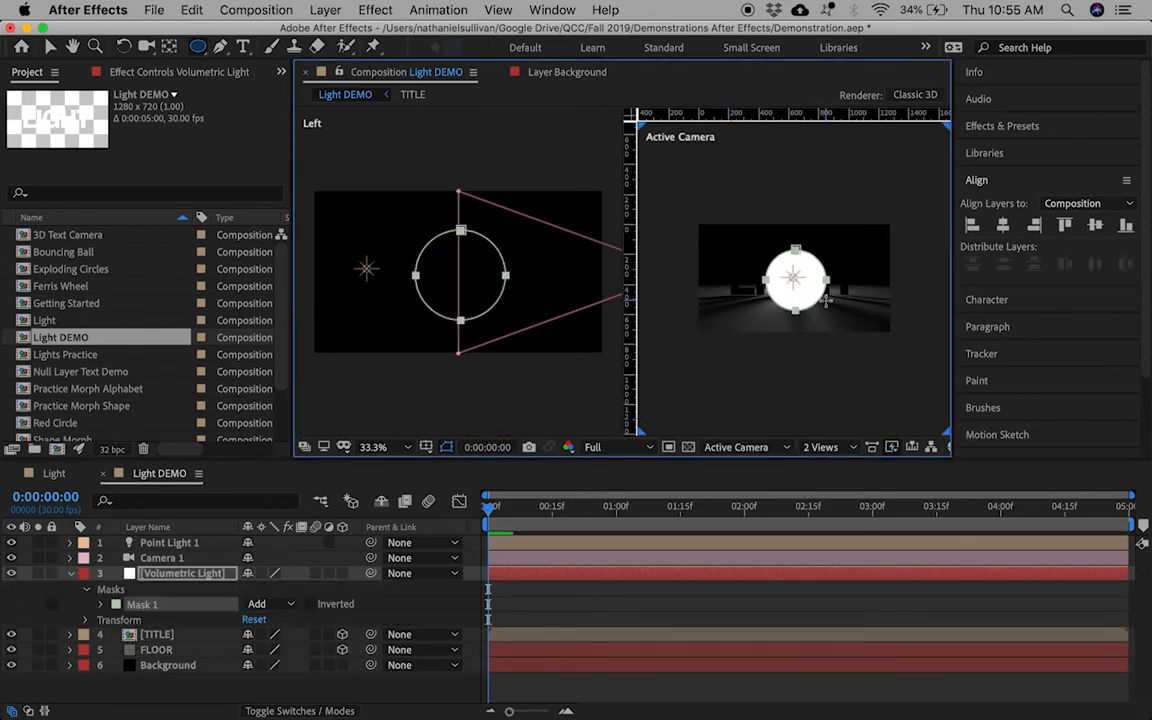
Step: Make Volumetric Light 3D with Accepts Lights Off, and shift the point light left
left_click(342, 574)
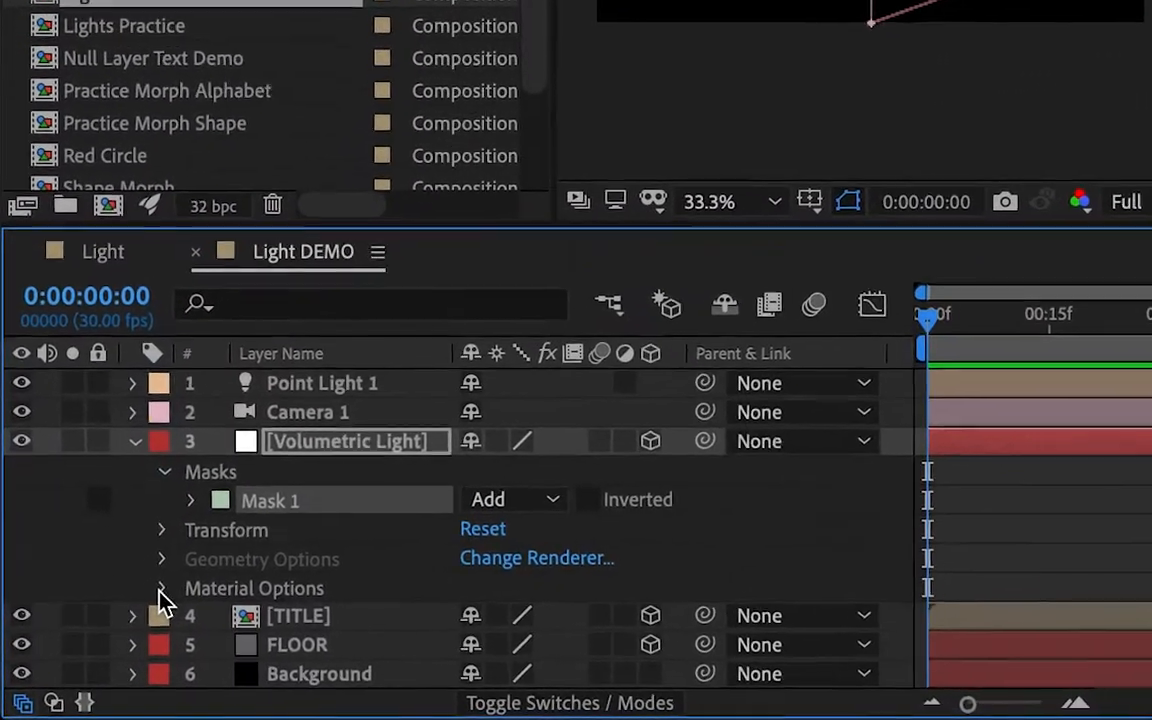
left_click(161, 588)
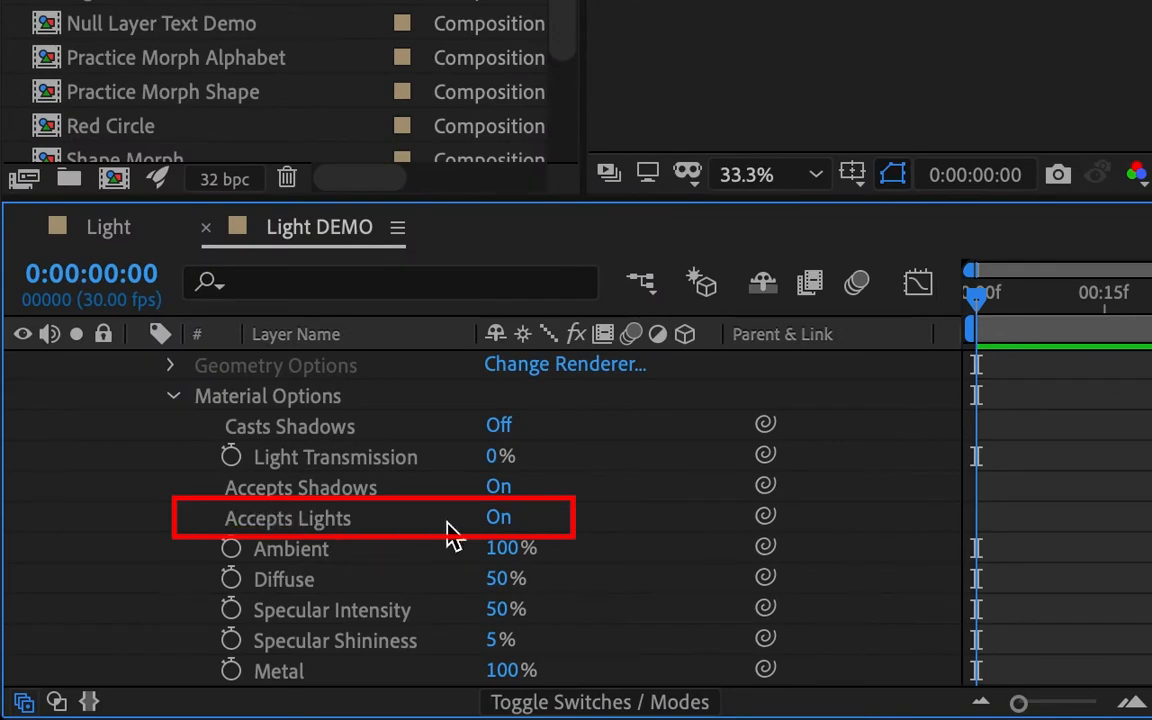
left_click(498, 518)
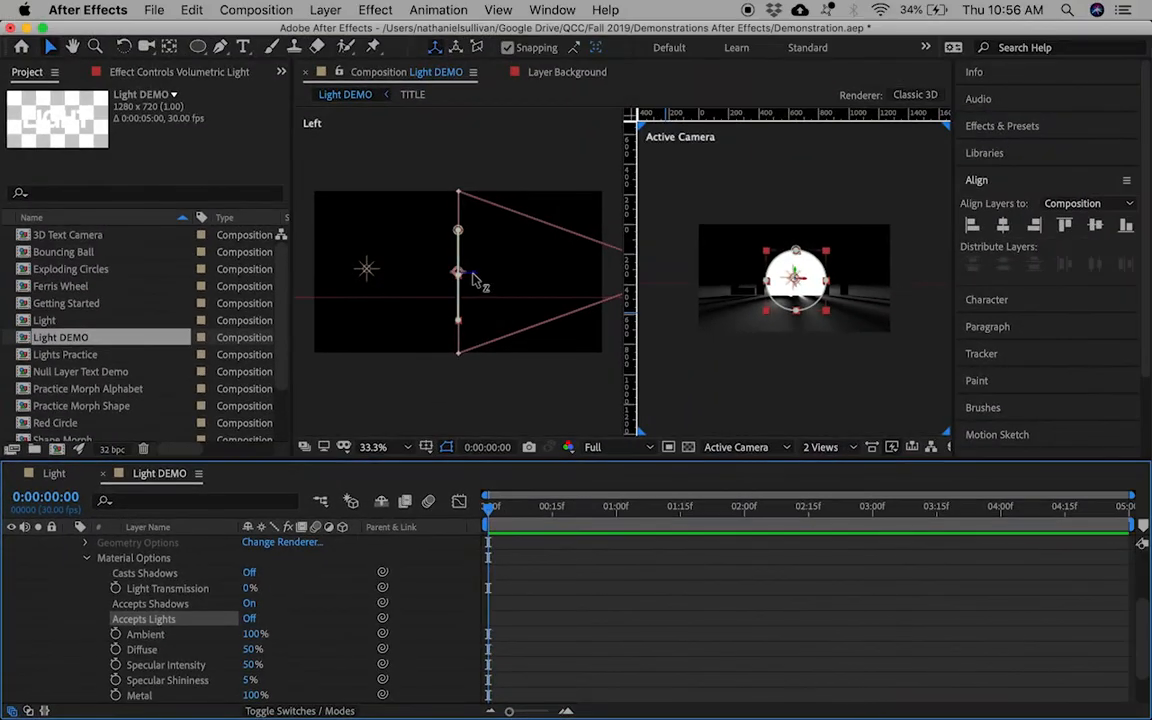
left_click_drag(474, 280, 400, 247)
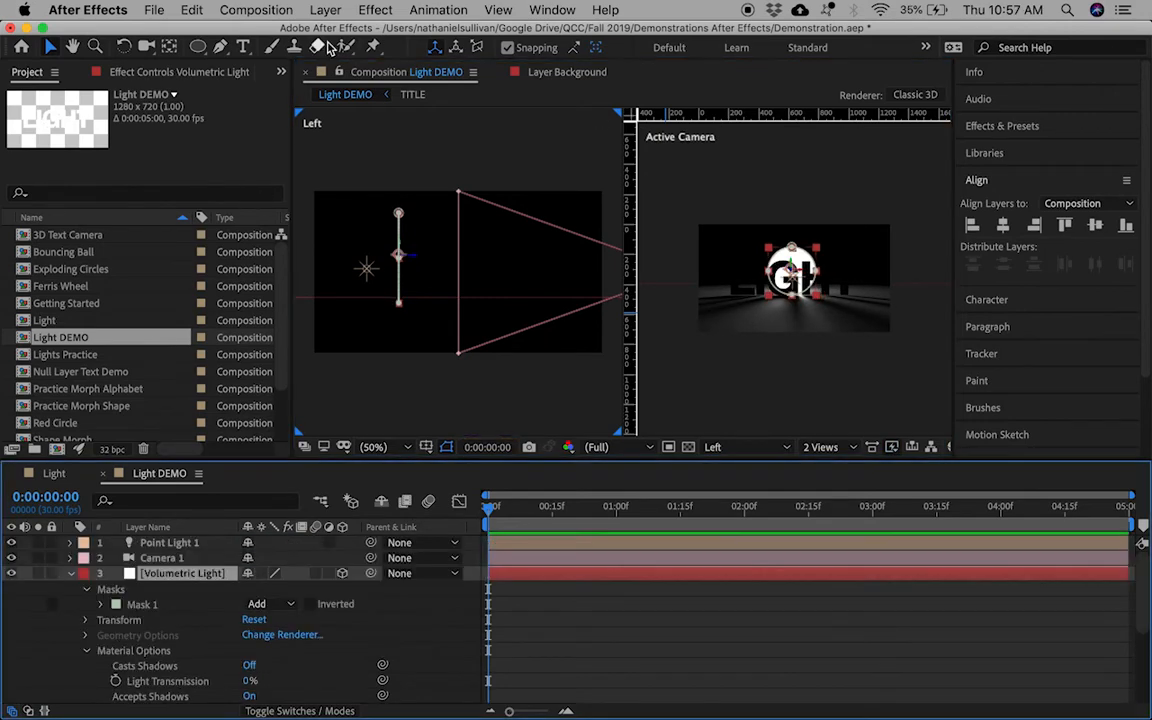
left_click(325, 10)
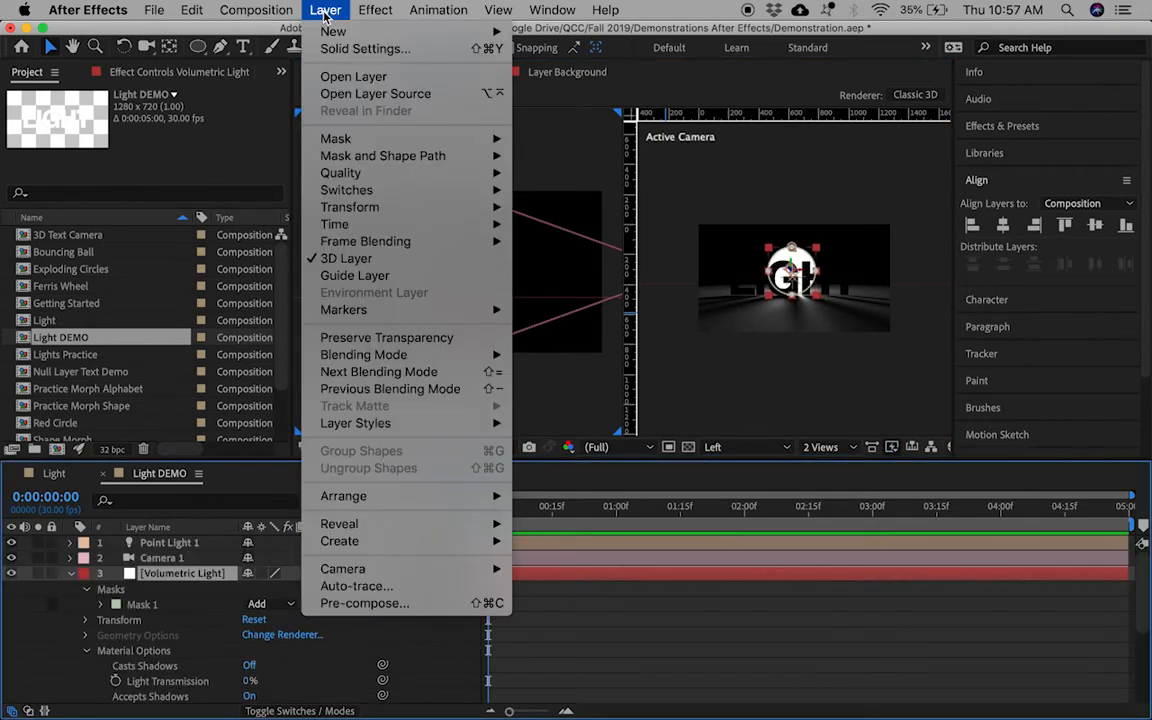
Step: Create a new adjustment layer and apply CC Radial Fast Blur to it
mouse_move(328, 36)
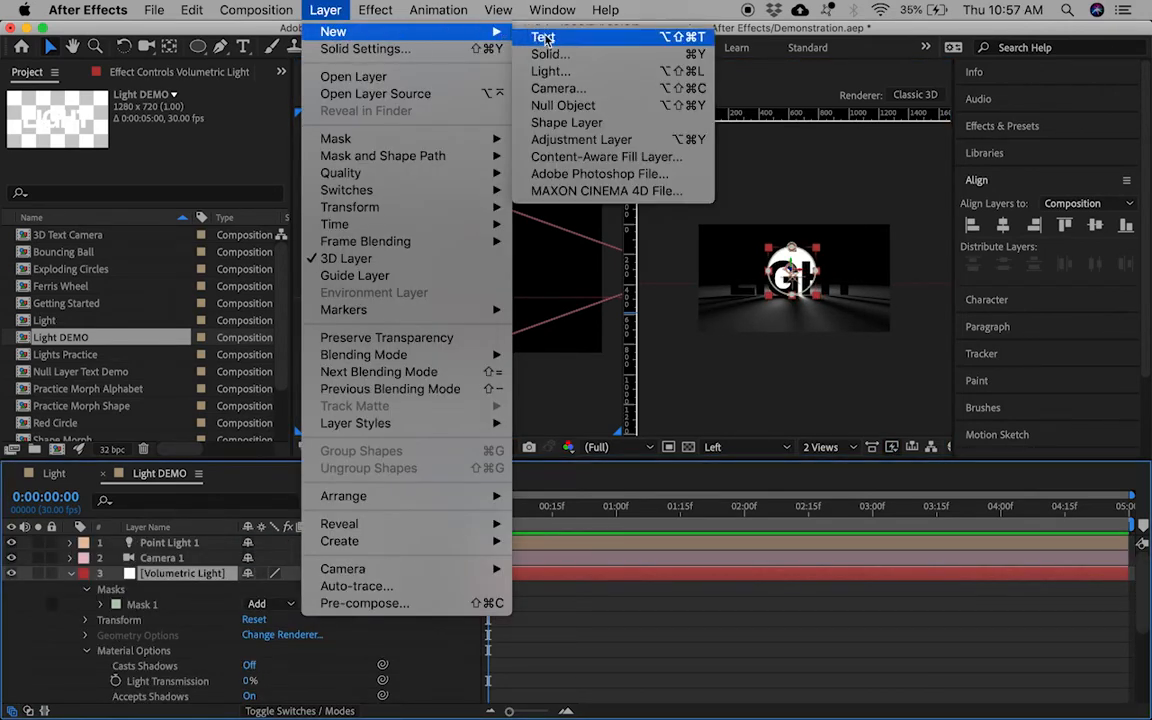
left_click(653, 143)
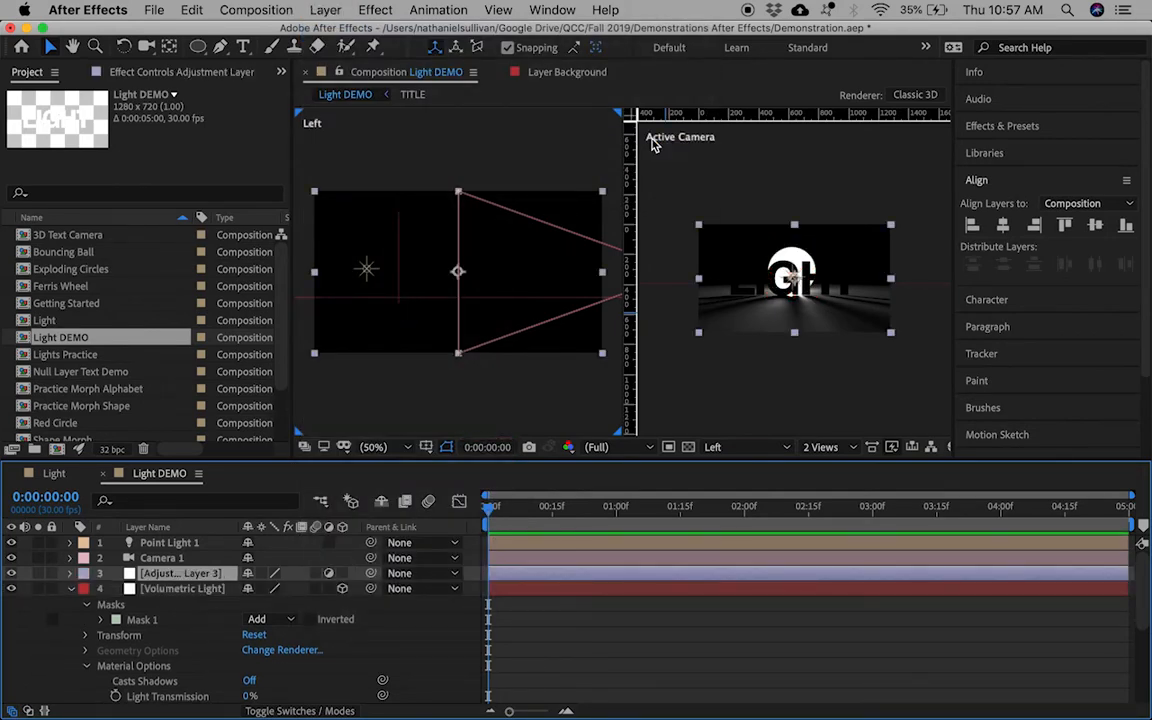
left_click(992, 128)
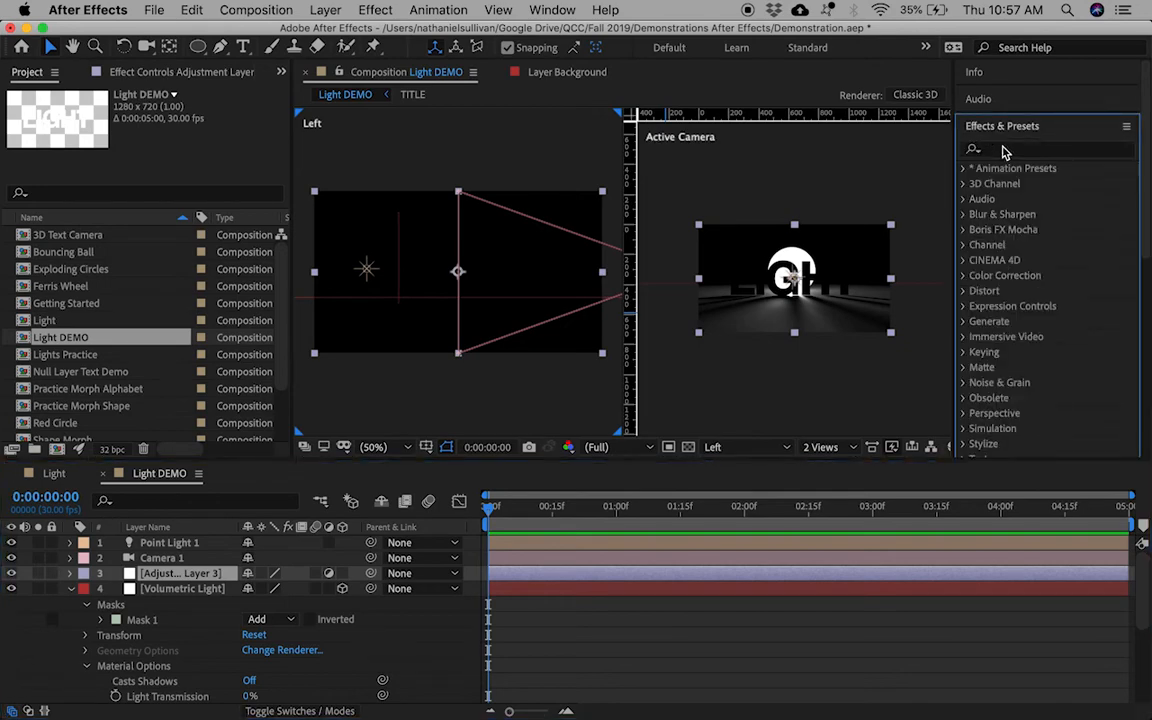
left_click(1008, 150)
type("ra")
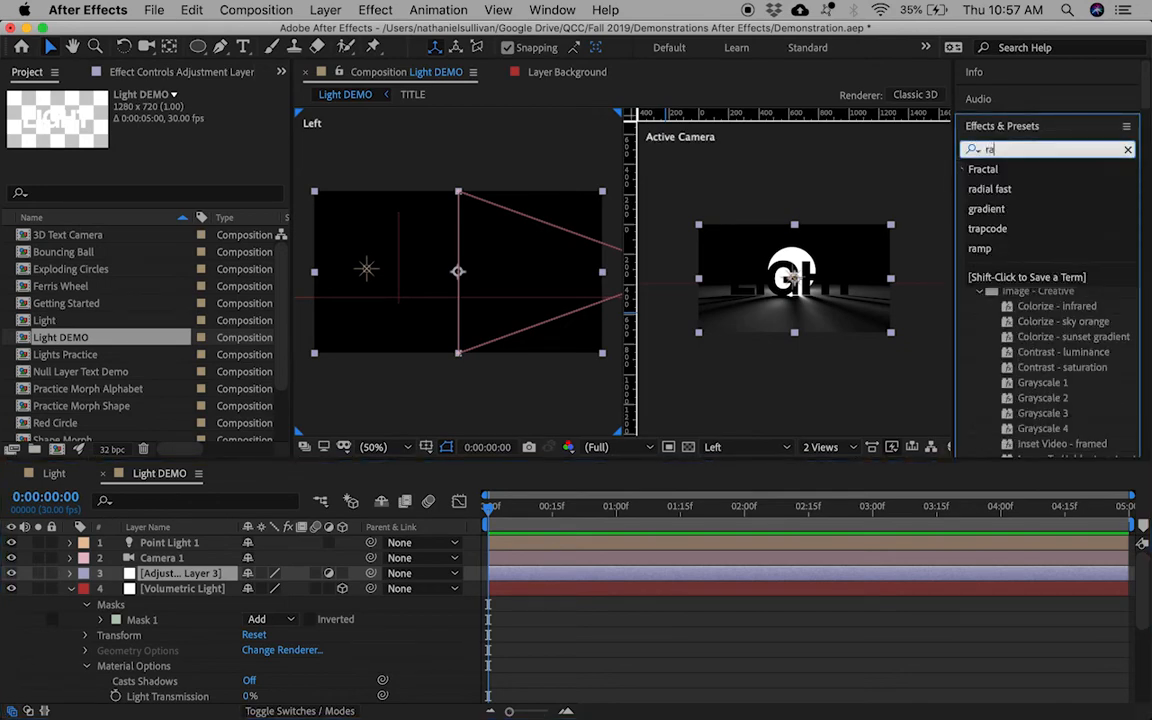
type("dial fast")
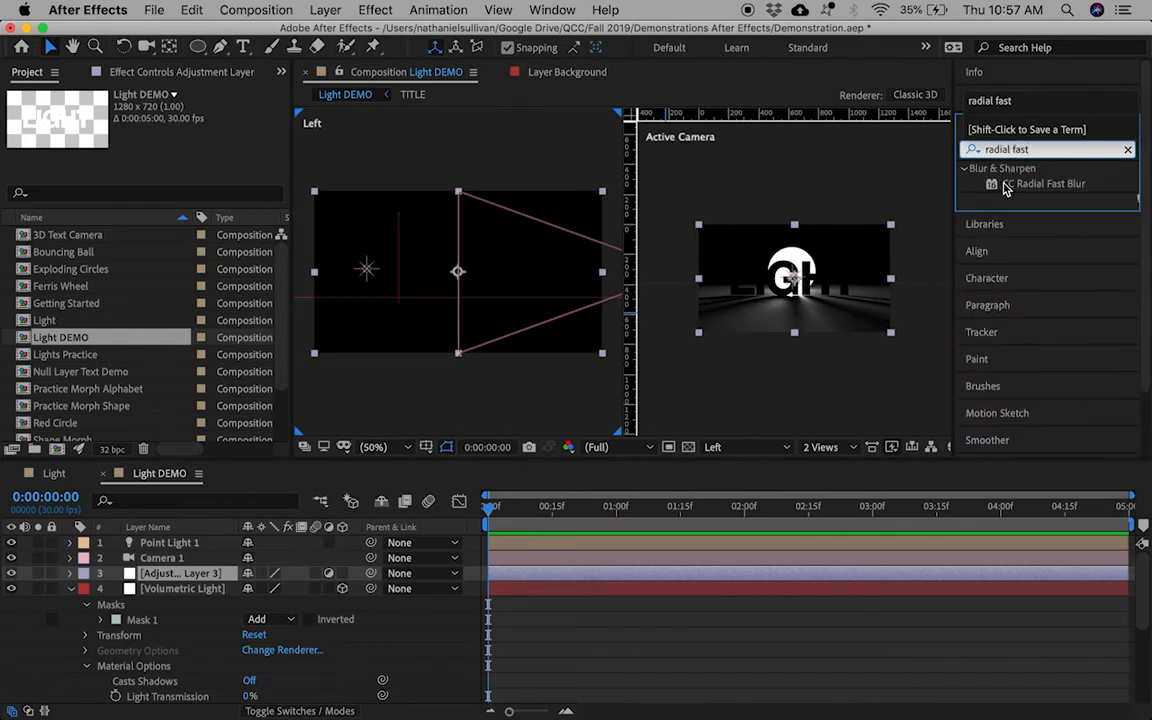
left_click(1012, 184)
left_click_drag(992, 190, 190, 577)
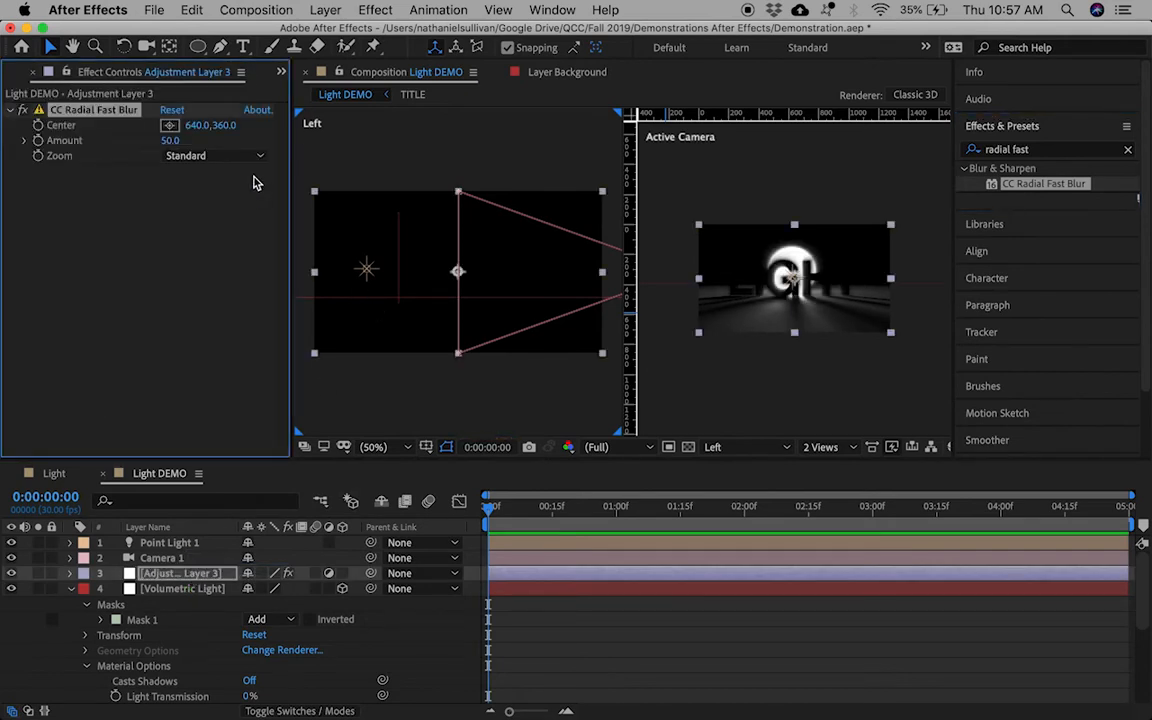
Step: Set the blur's Zoom to Brightest and raise its Amount to 88.0
left_click(221, 157)
left_click(222, 192)
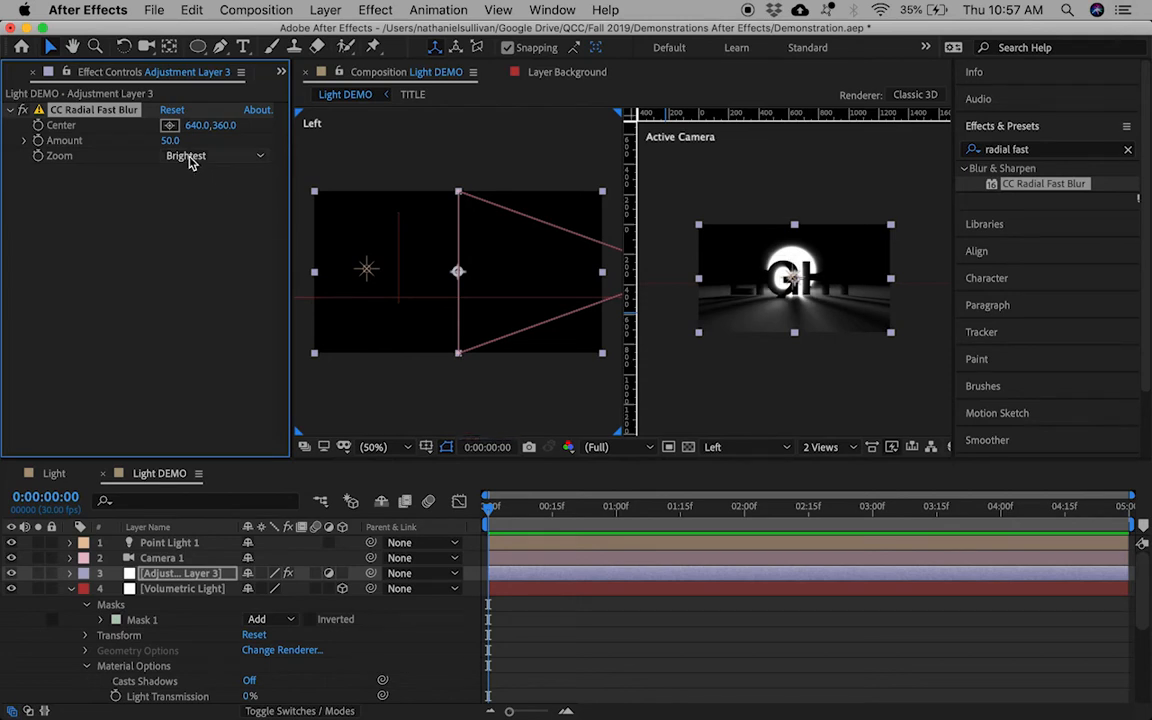
left_click_drag(170, 140, 201, 141)
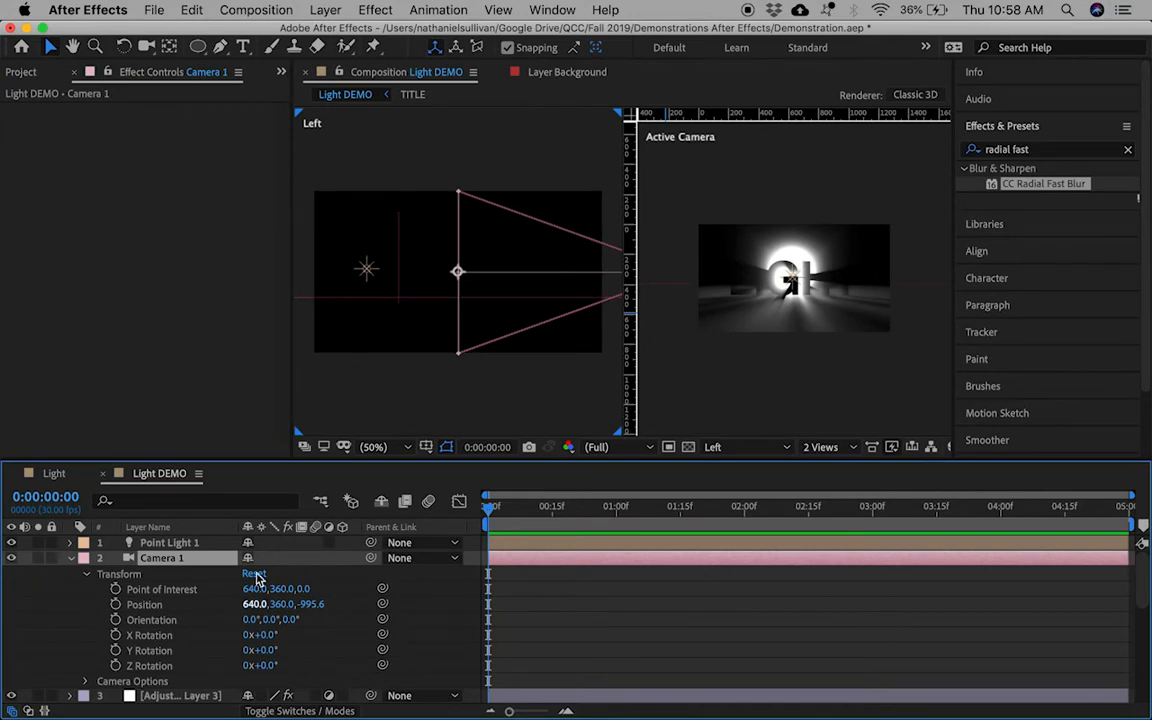
Step: Add a 3D null object and move it back along Z beside the light
left_click(326, 11)
mouse_move(400, 32)
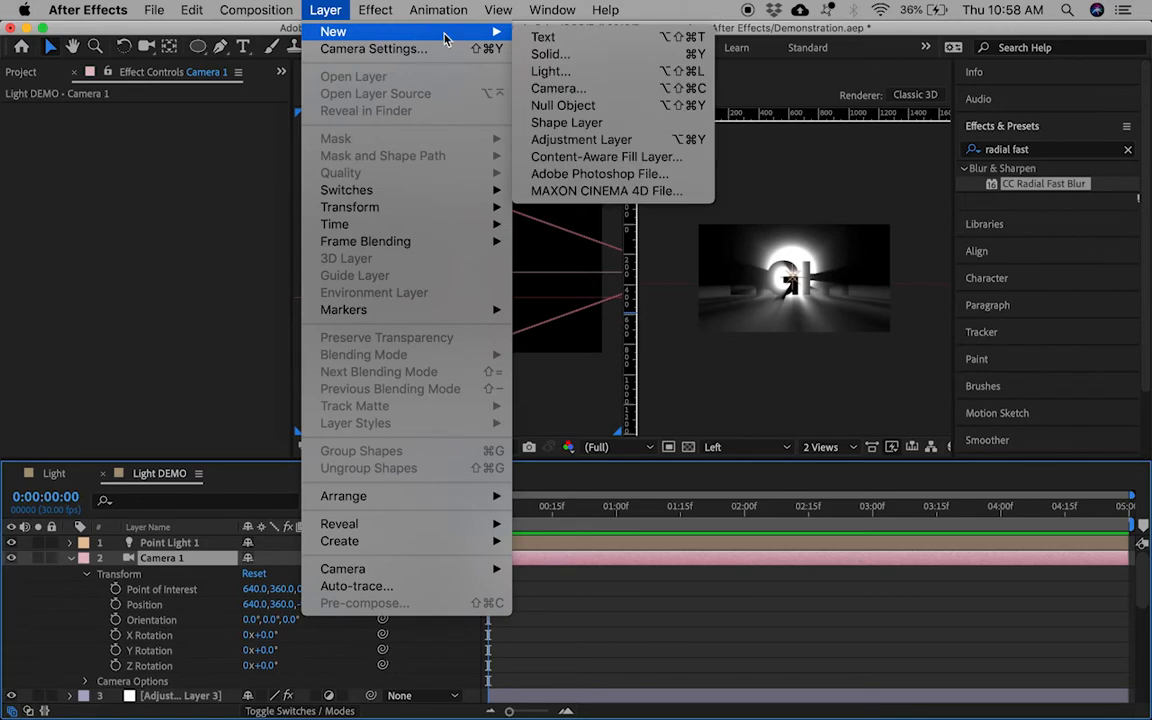
left_click(570, 106)
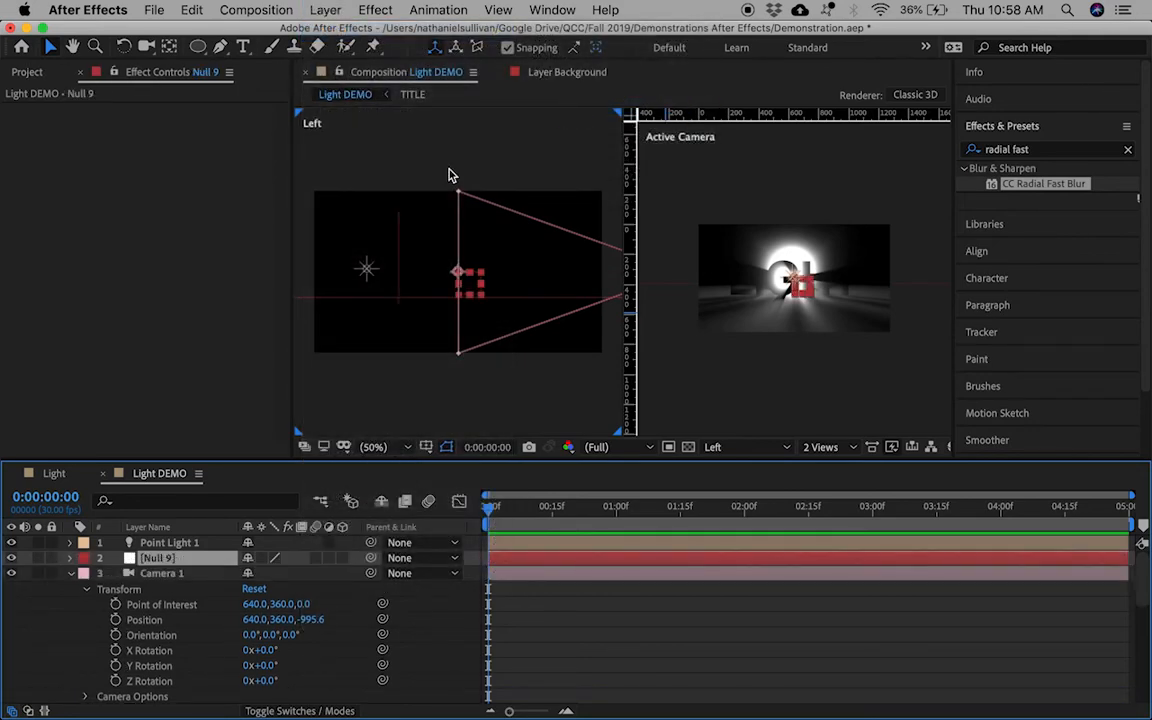
left_click(342, 557)
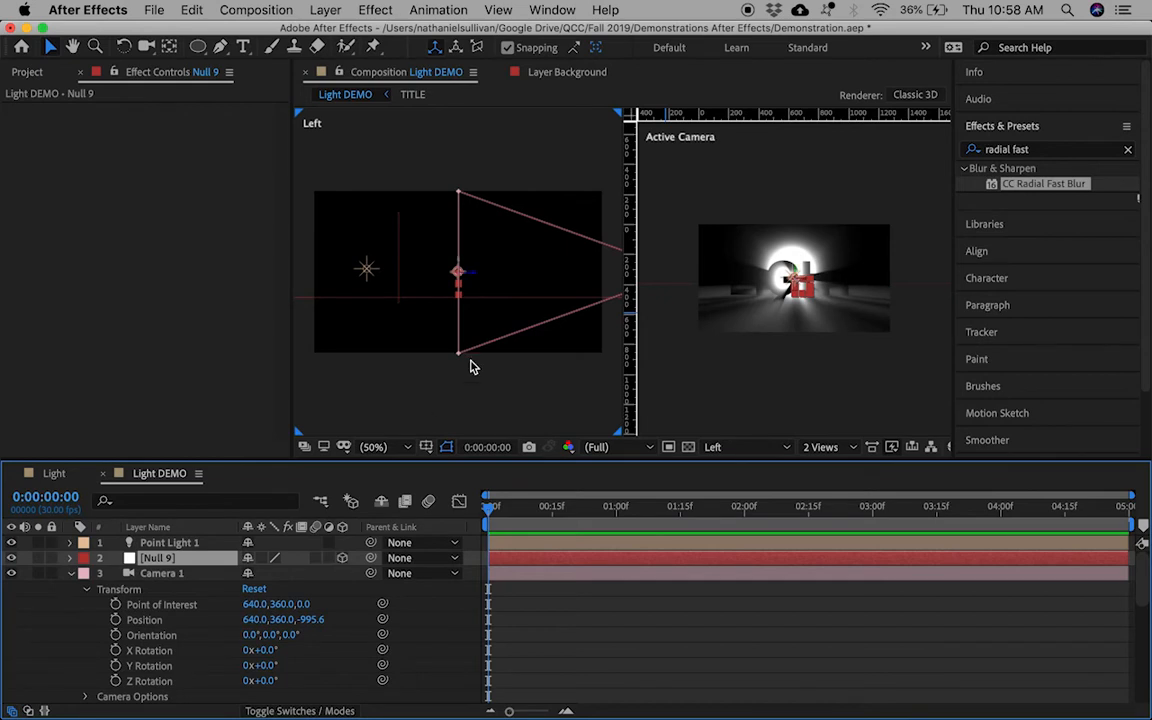
left_click_drag(475, 283, 347, 282)
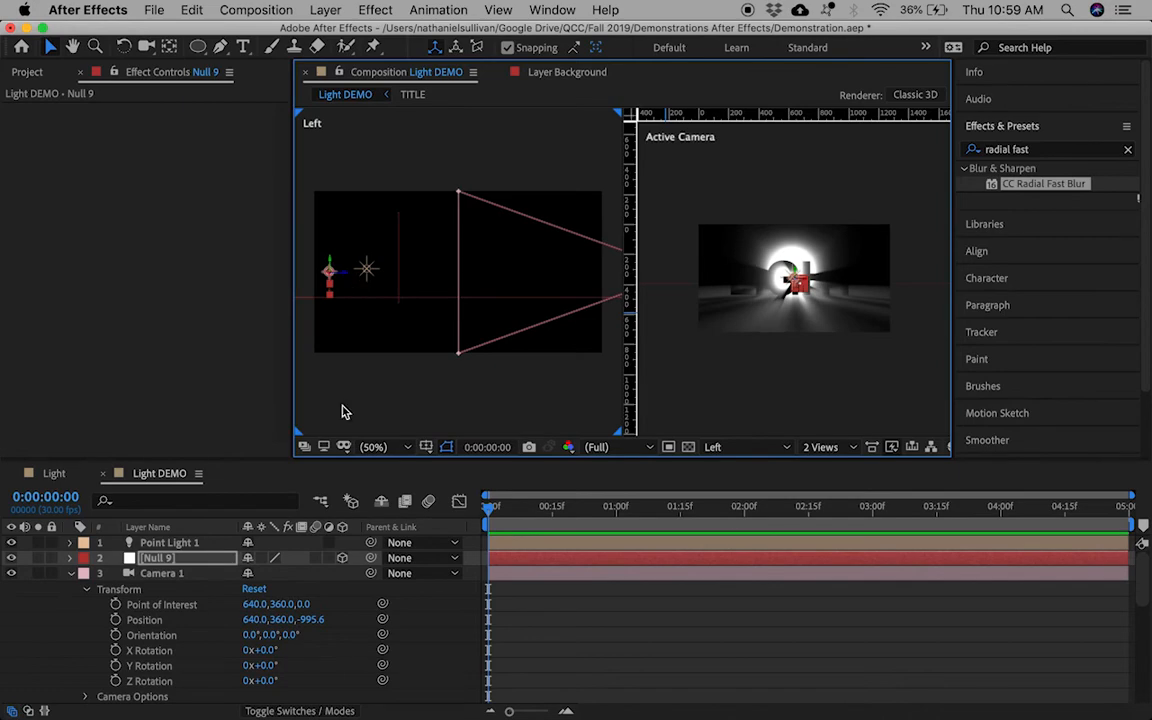
Step: Rename the null layer to 'Point'
right_click(174, 565)
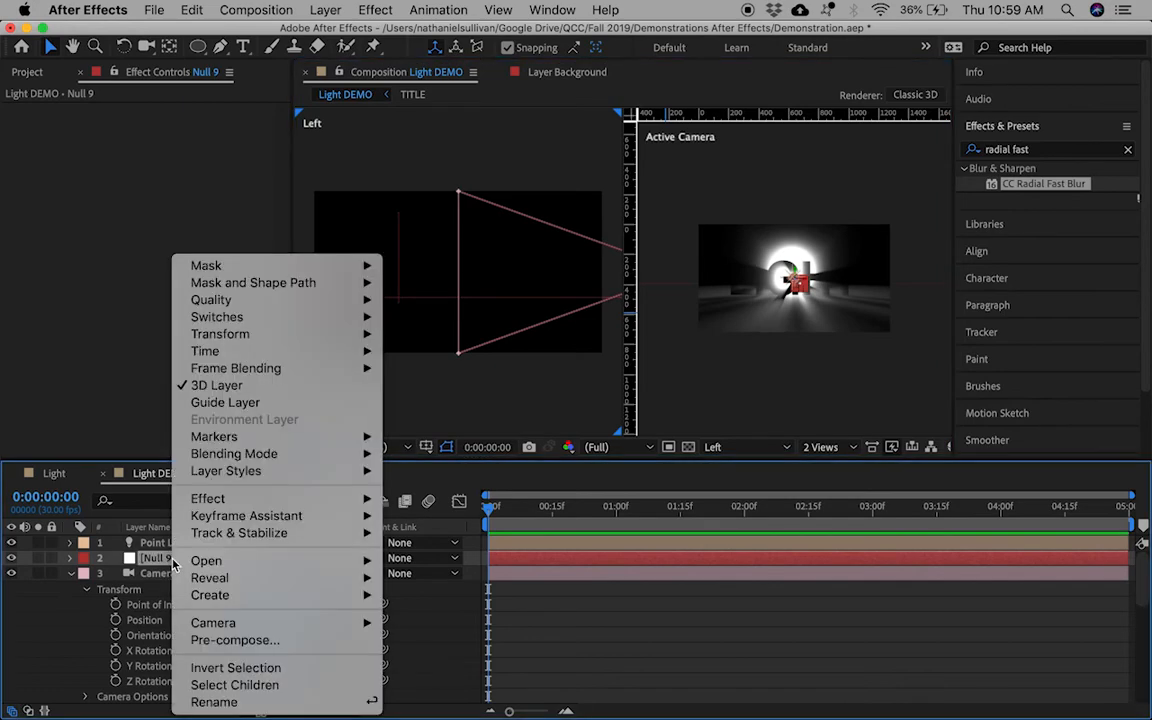
left_click(212, 702)
type("Point")
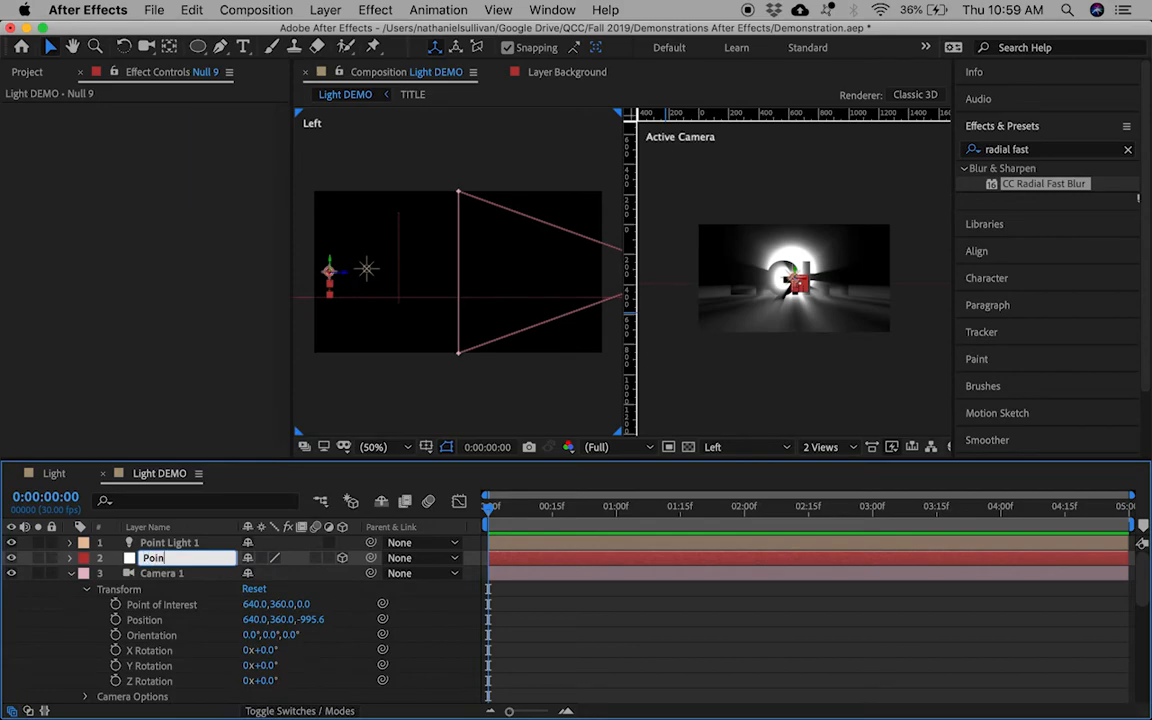
key("Return")
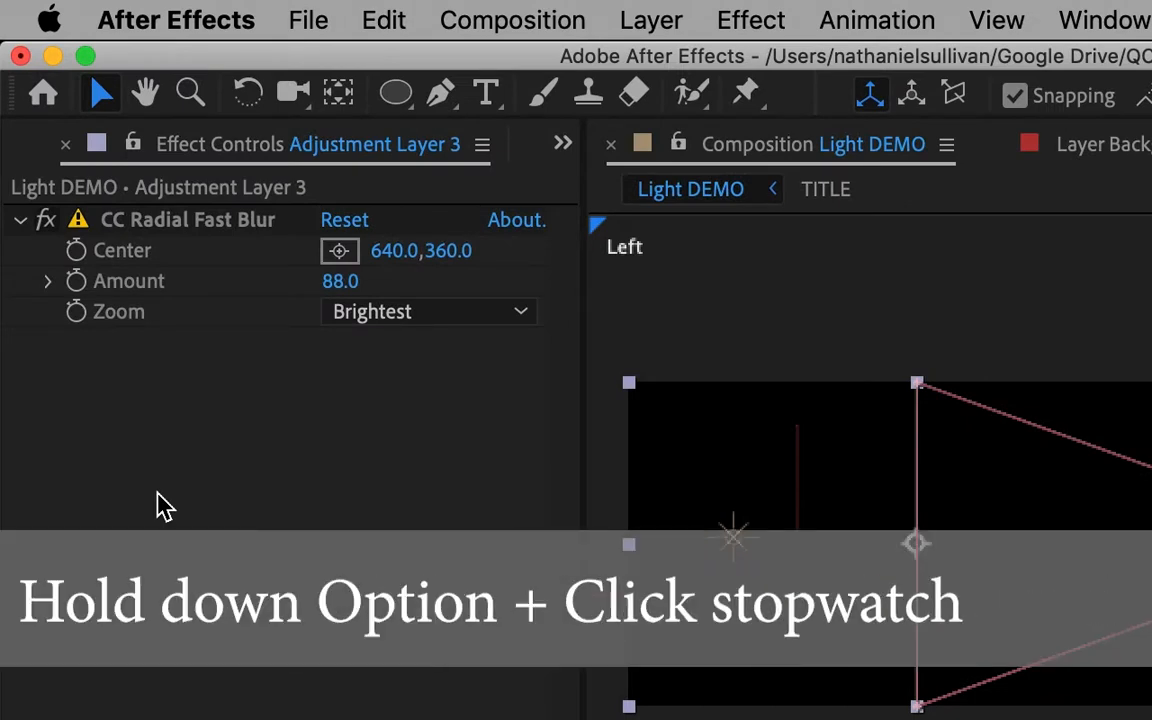
Step: Give the blur Center the expression thisComp.layer("Point").toComp([0,0,0]), then test by moving Camera 1
left_click(78, 258, "alt")
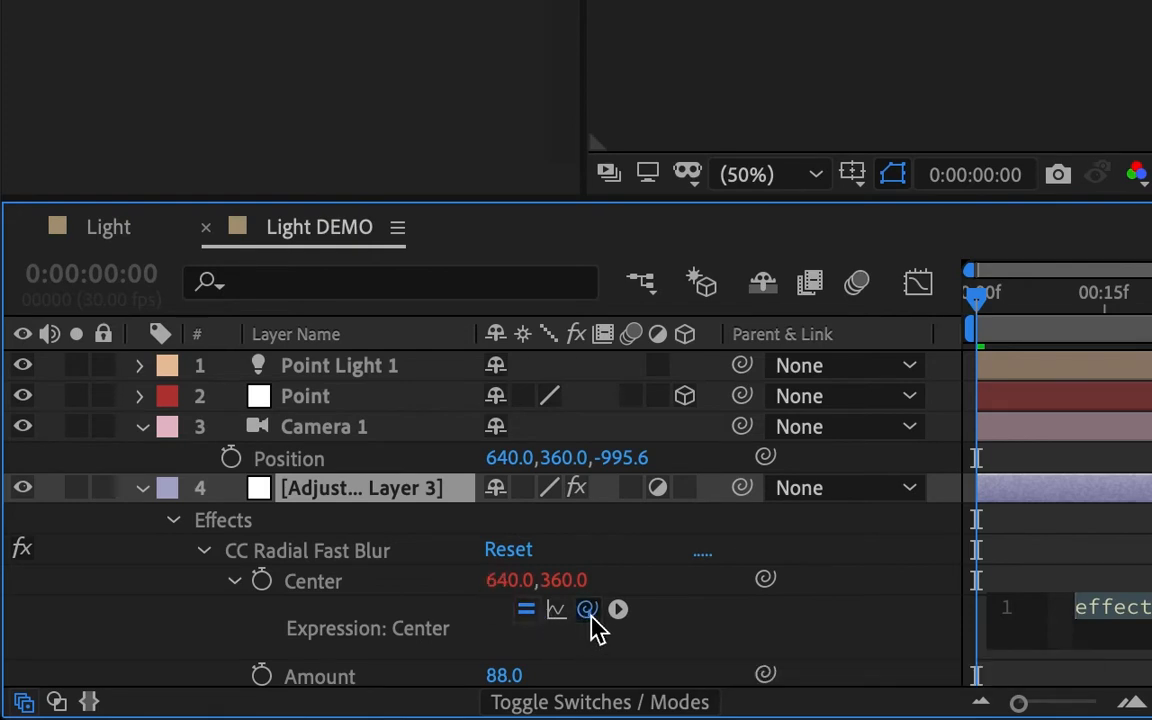
left_click_drag(588, 610, 378, 418)
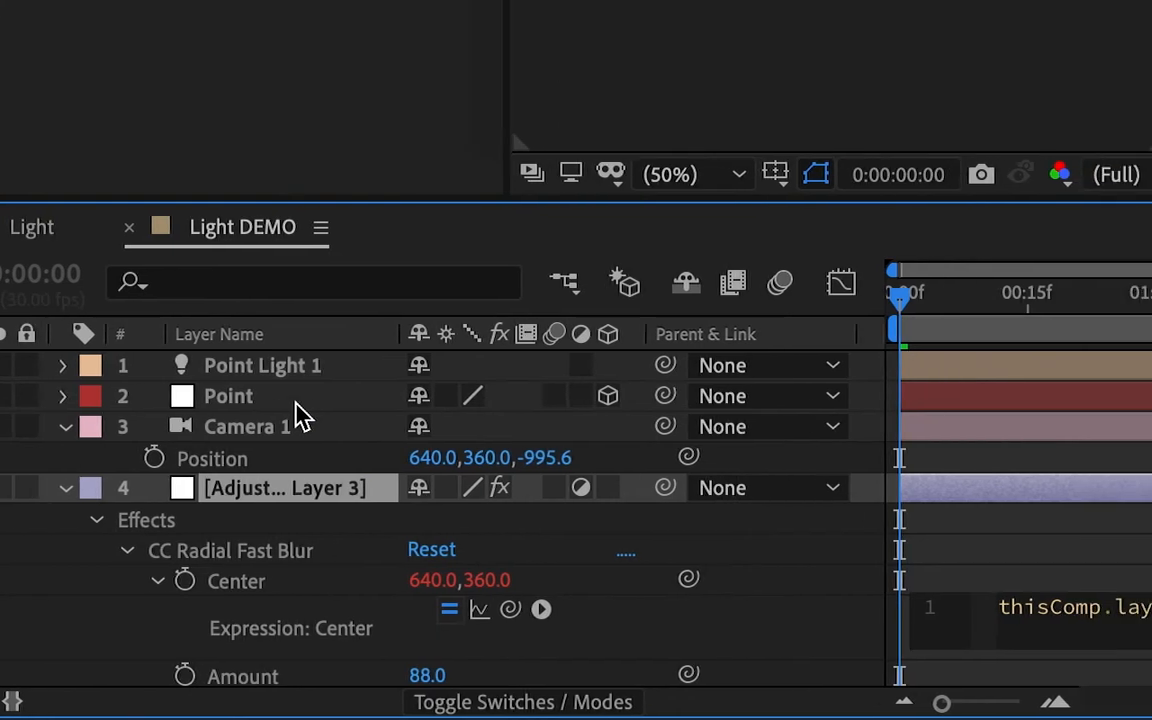
type(".toComp")
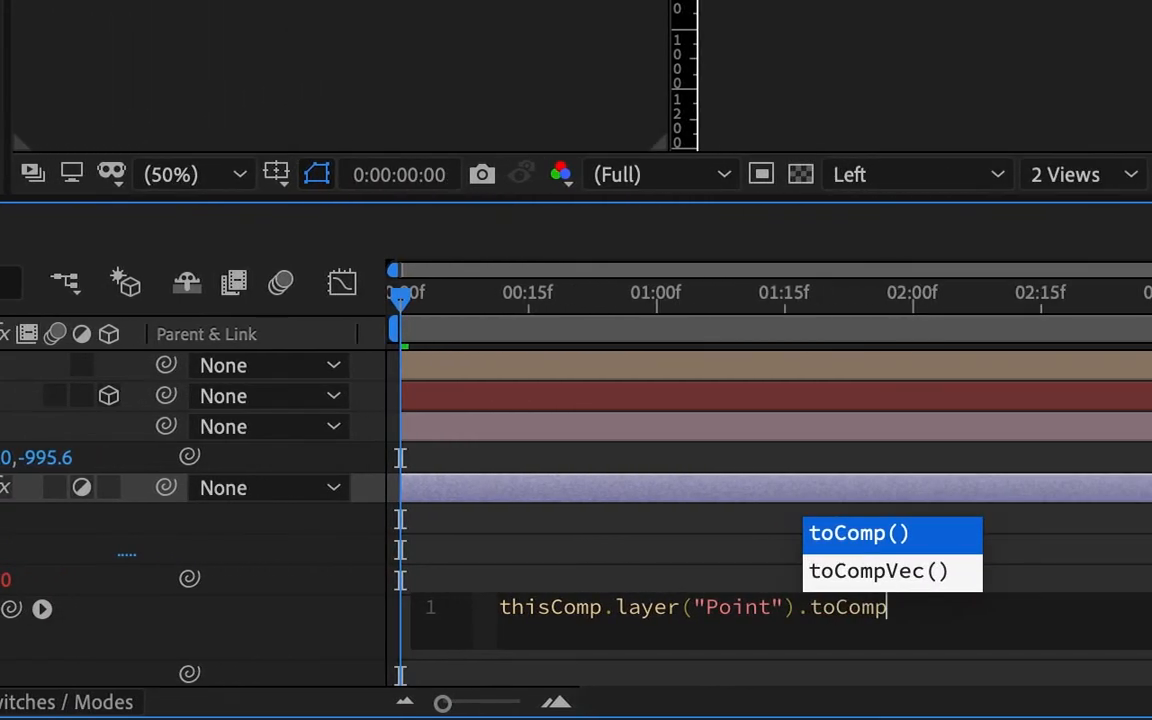
key("Return")
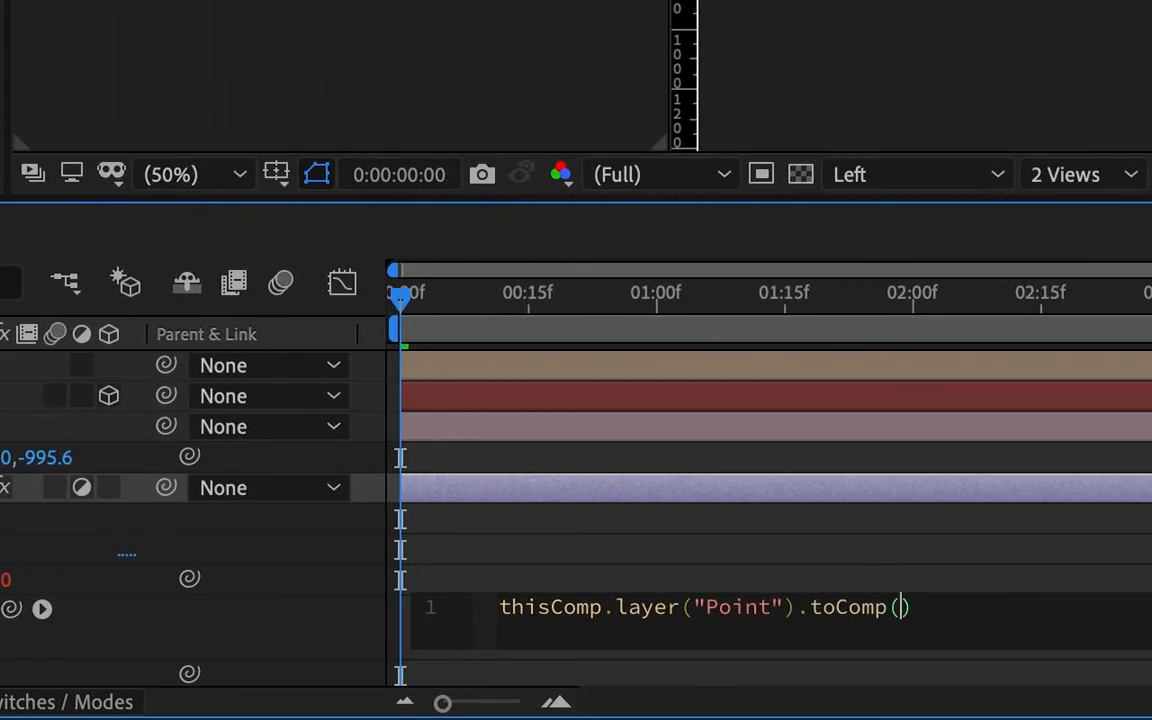
type("[0,0,0,")
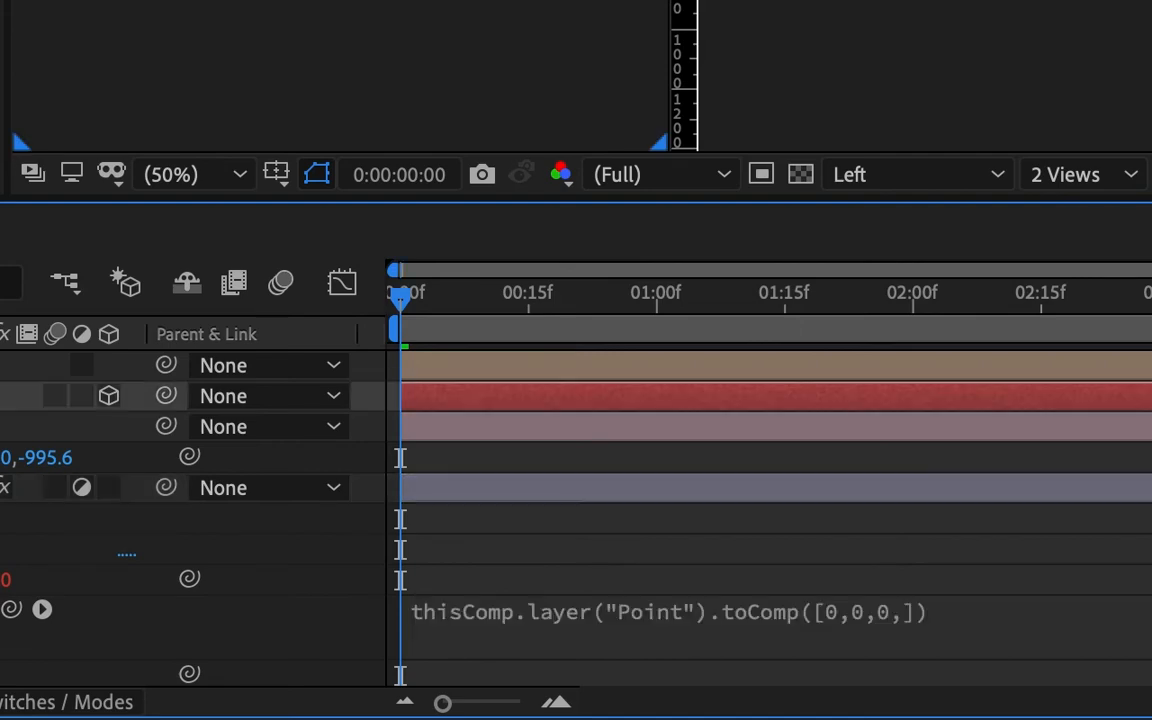
left_click(700, 396)
left_click(60, 427)
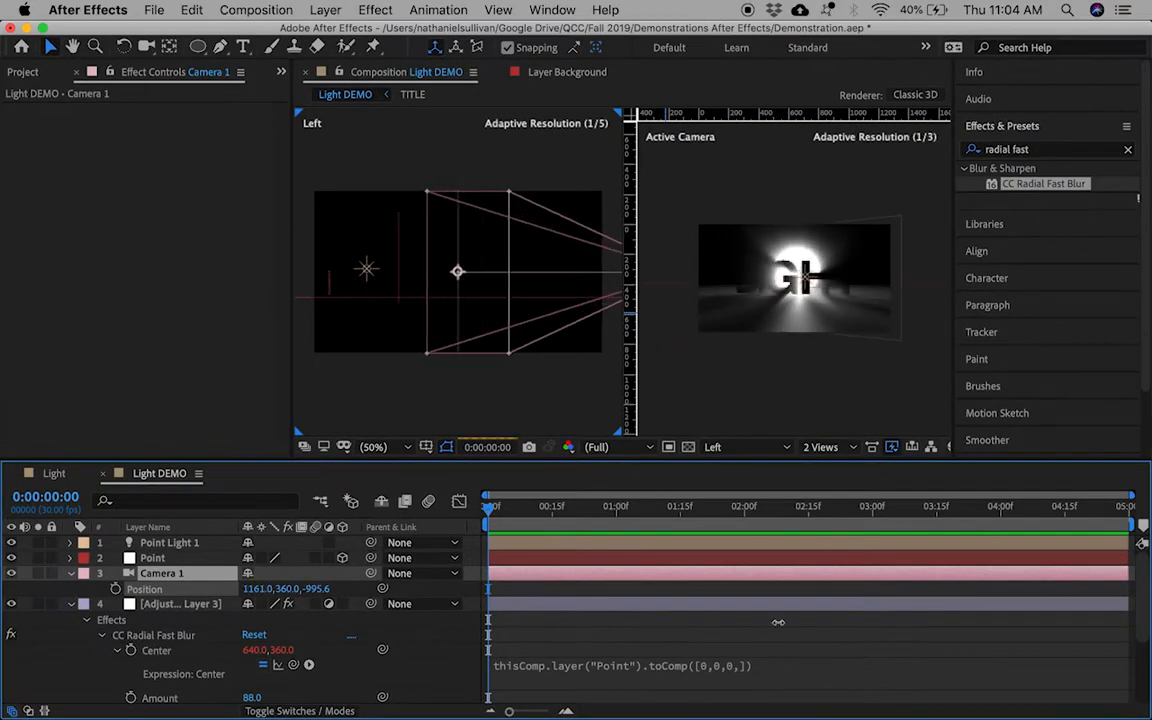
left_click_drag(778, 622, 160, 545)
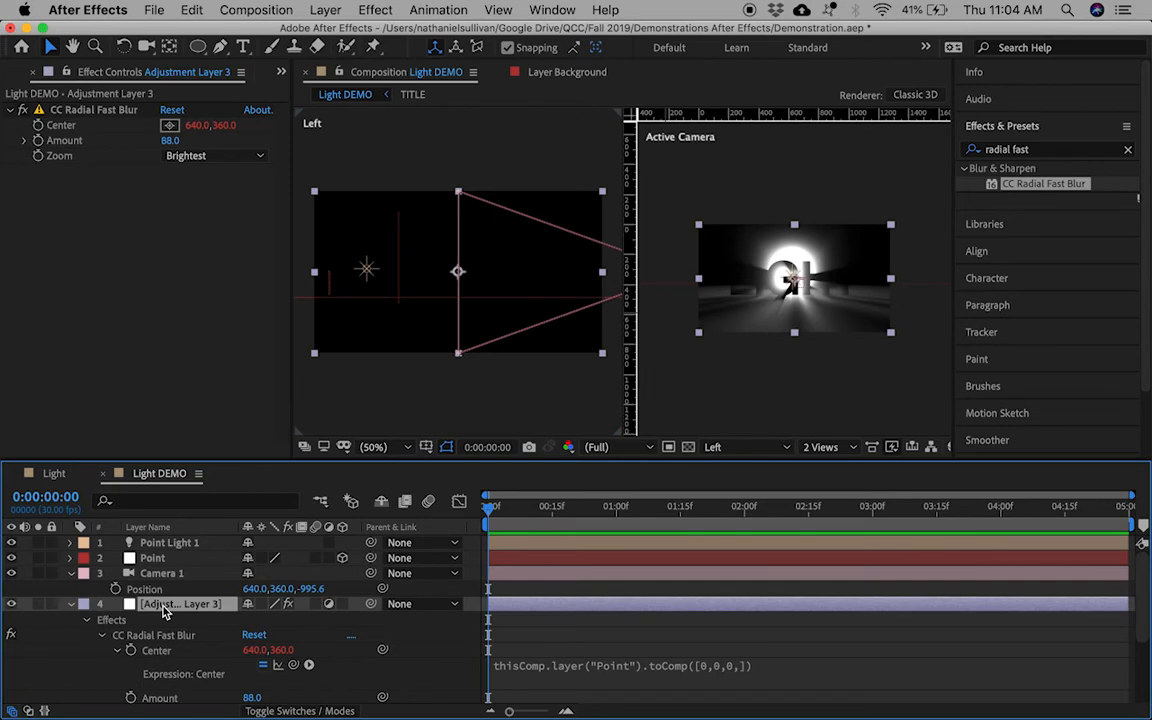
Step: Apply the Curves effect to Adjustment Layer 3
left_click(1045, 150)
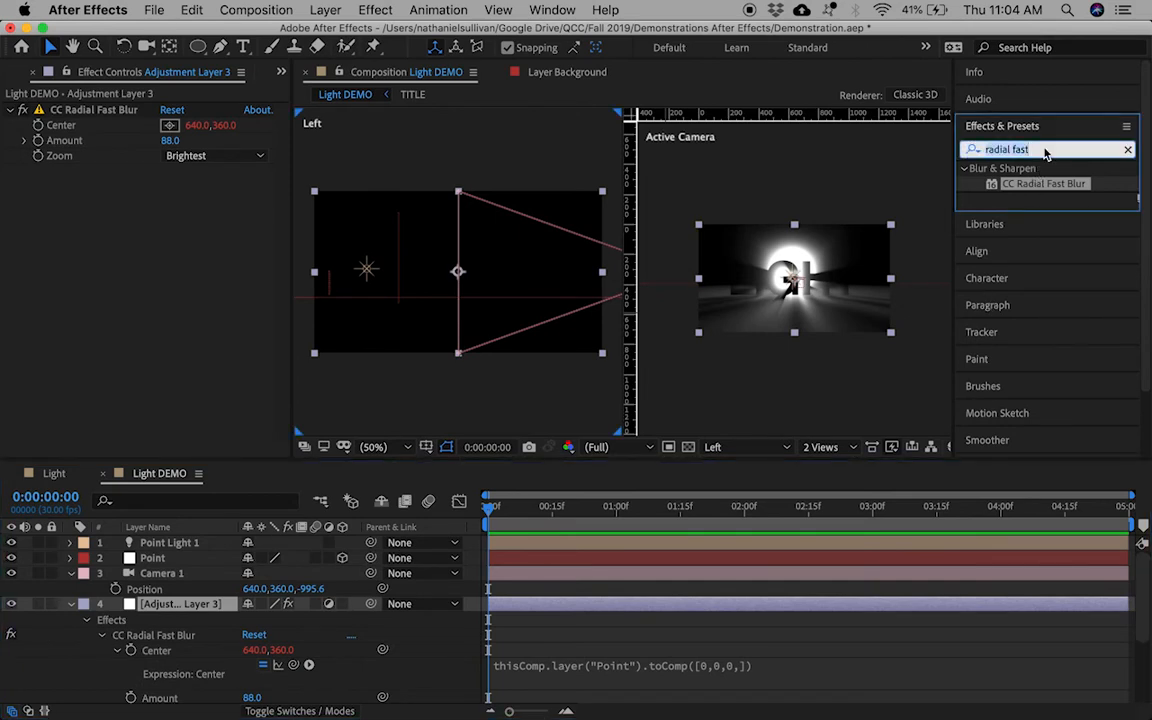
type("Curves")
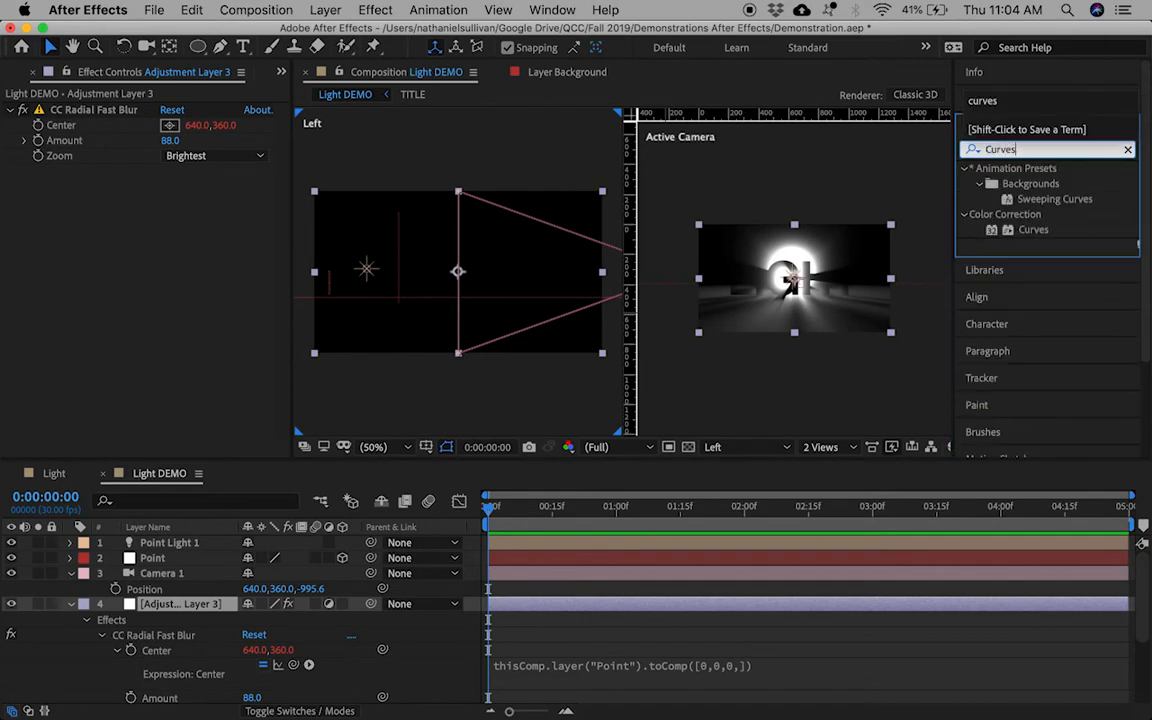
left_click(1040, 230)
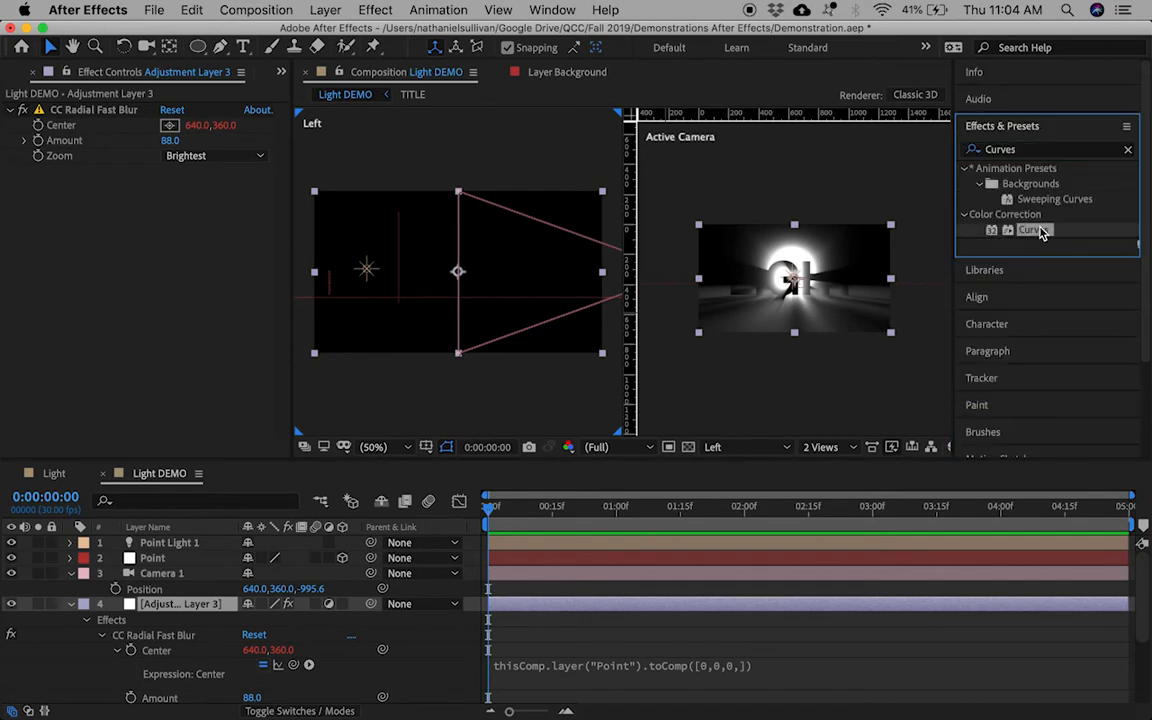
left_click_drag(775, 190, 129, 253)
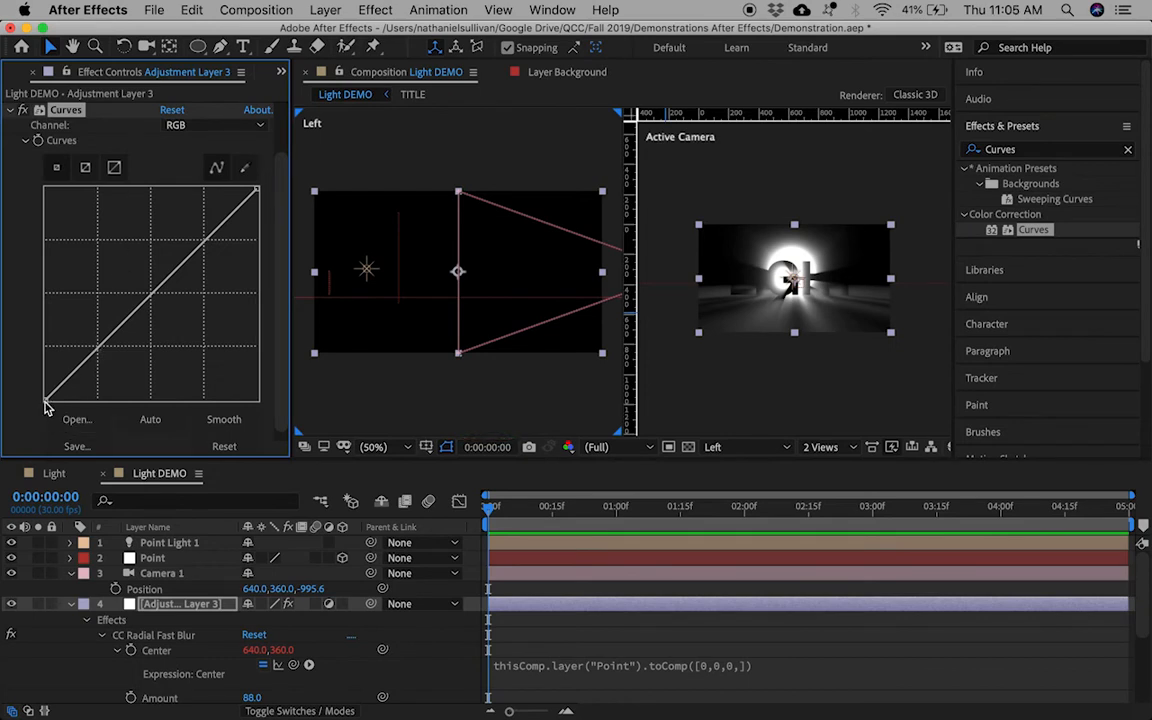
Step: Move the curve's black point right and bow the midtones upward
left_click_drag(45, 401, 74, 402)
mouse_move(204, 199)
left_mouse_down()
mouse_move(214, 220)
mouse_move(193, 197)
mouse_move(215, 212)
left_mouse_up()
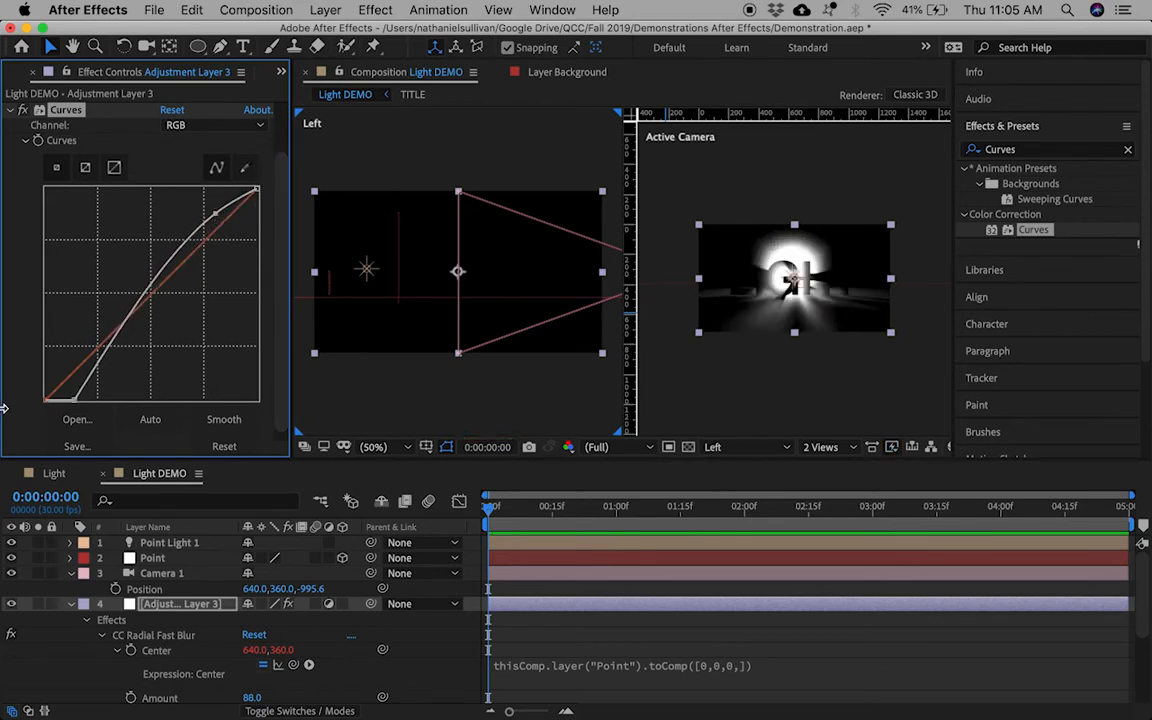
left_click(71, 604)
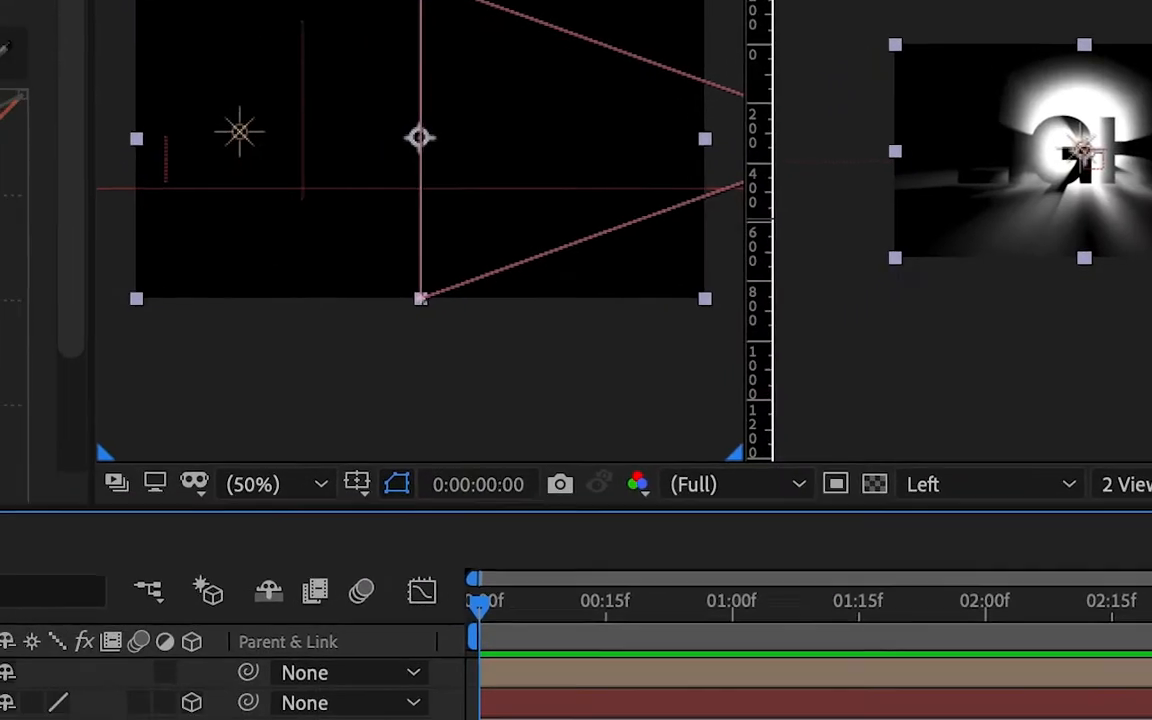
Step: Show the Modes column and set Adjustment Layer 3's blend mode to Screen
left_click(174, 606)
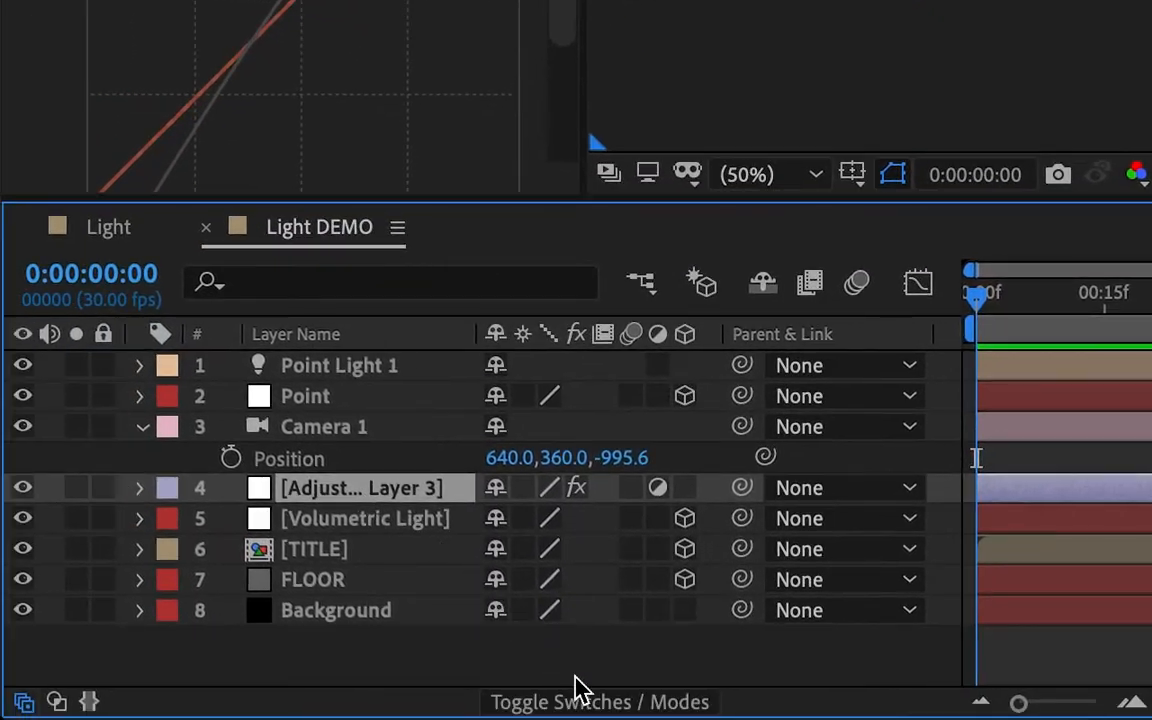
left_click(610, 703)
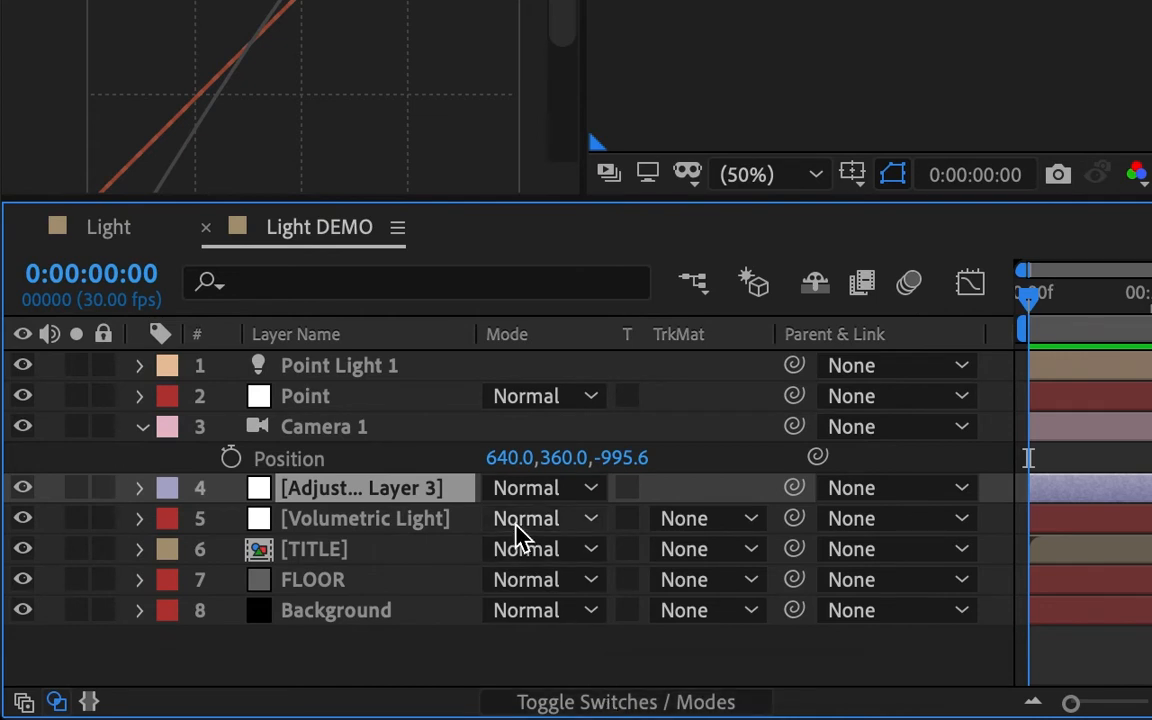
left_click(589, 492)
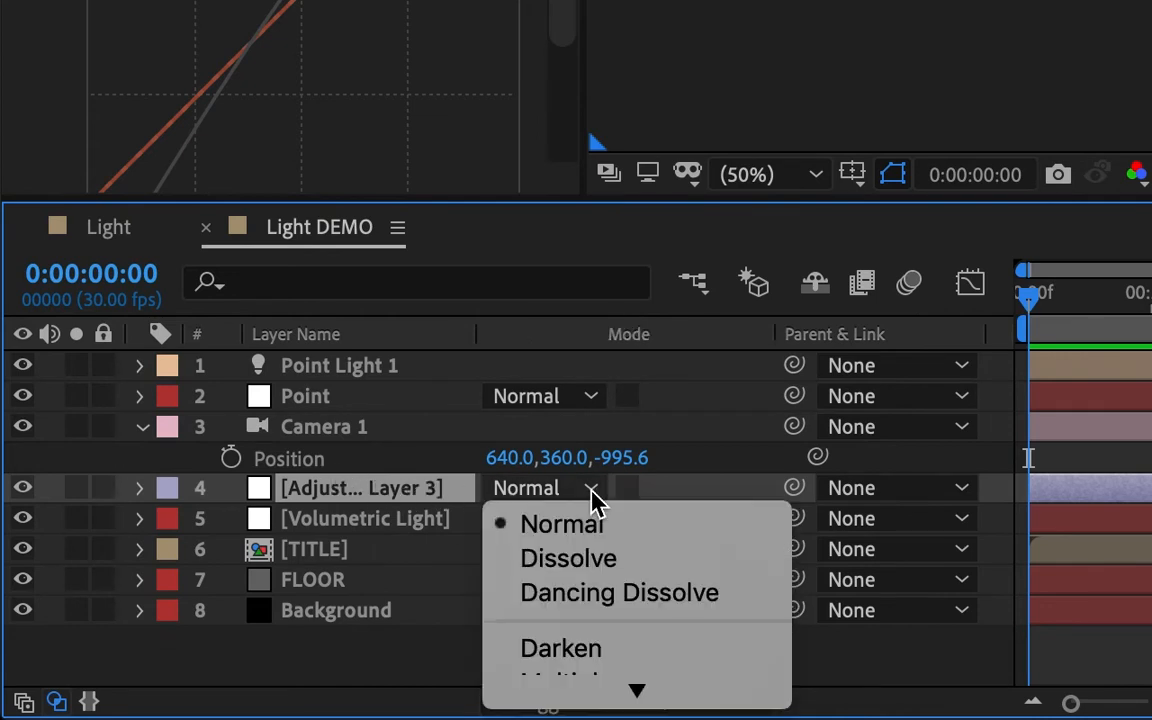
scroll(595, 520, "down", 2)
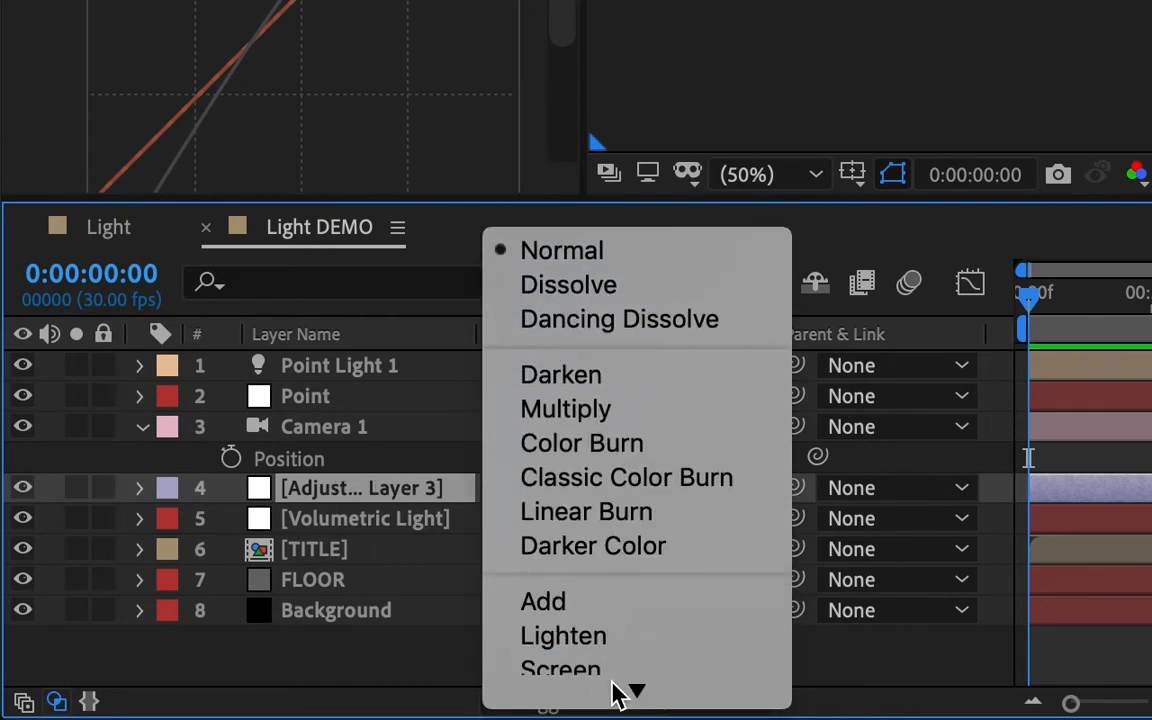
mouse_move(615, 691)
left_click(676, 466)
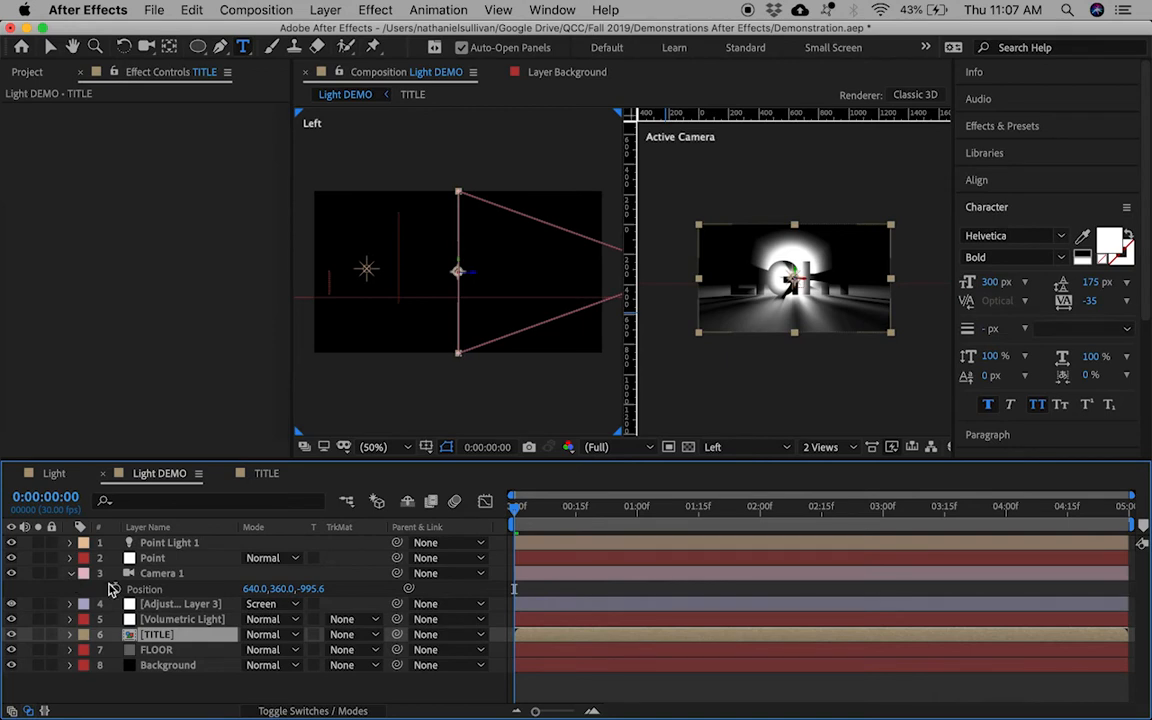
Step: Keyframe Camera 1 Position at 0:00, set Position X to 0 at 0:00:04:29, and preview
left_click(118, 588)
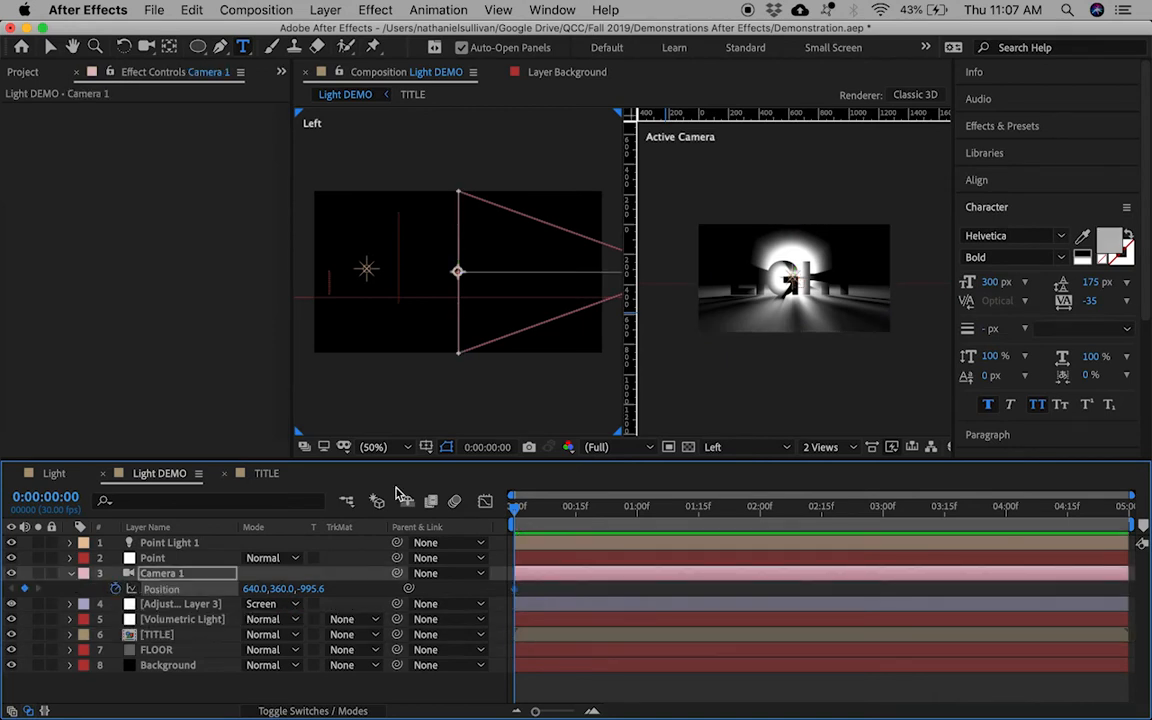
left_click_drag(517, 511, 1126, 508)
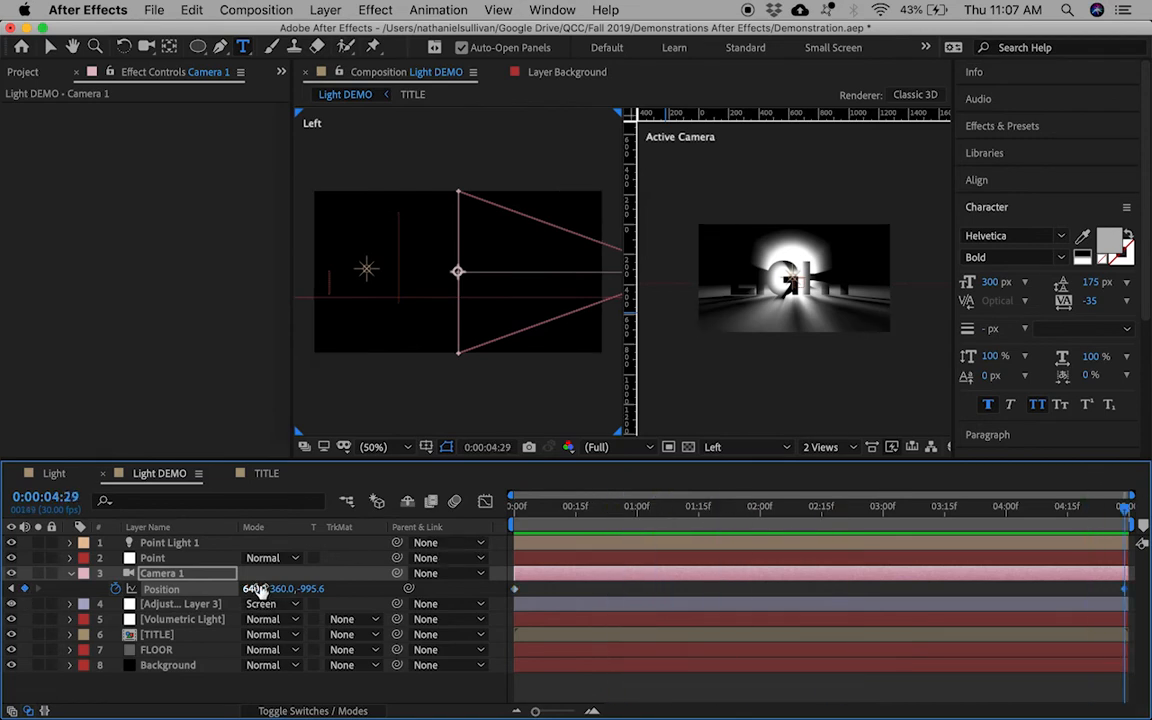
left_click_drag(257, 589, 107, 519)
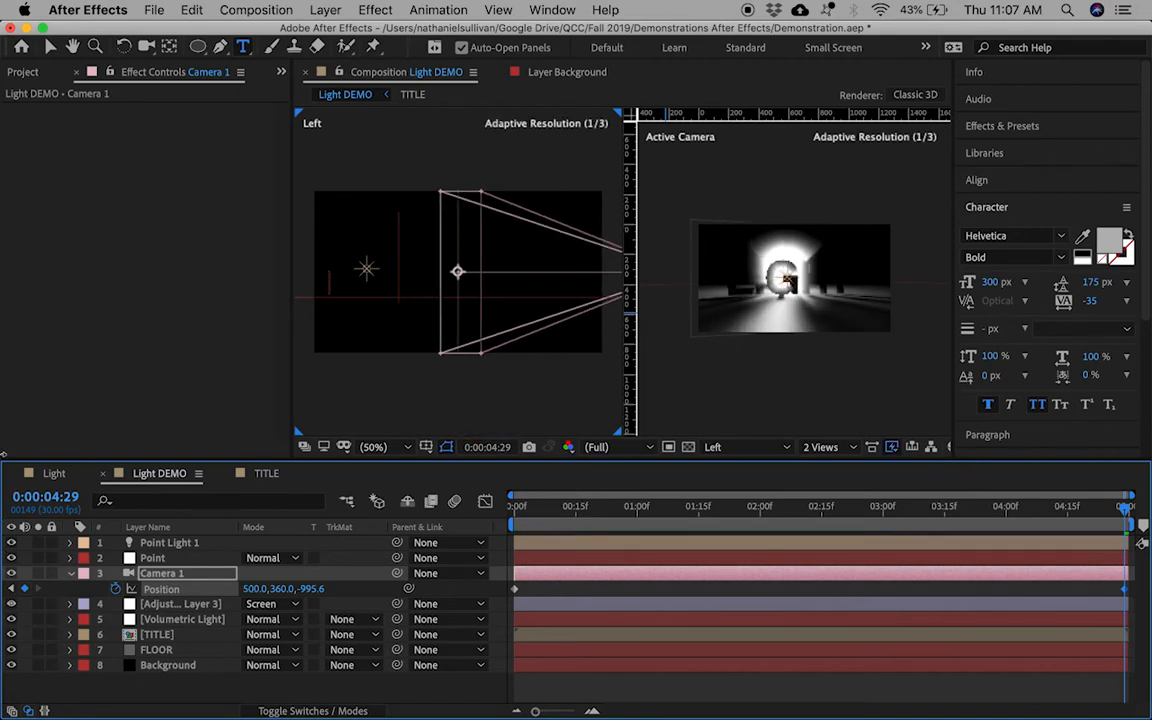
left_click(250, 590)
type("0")
key("Return")
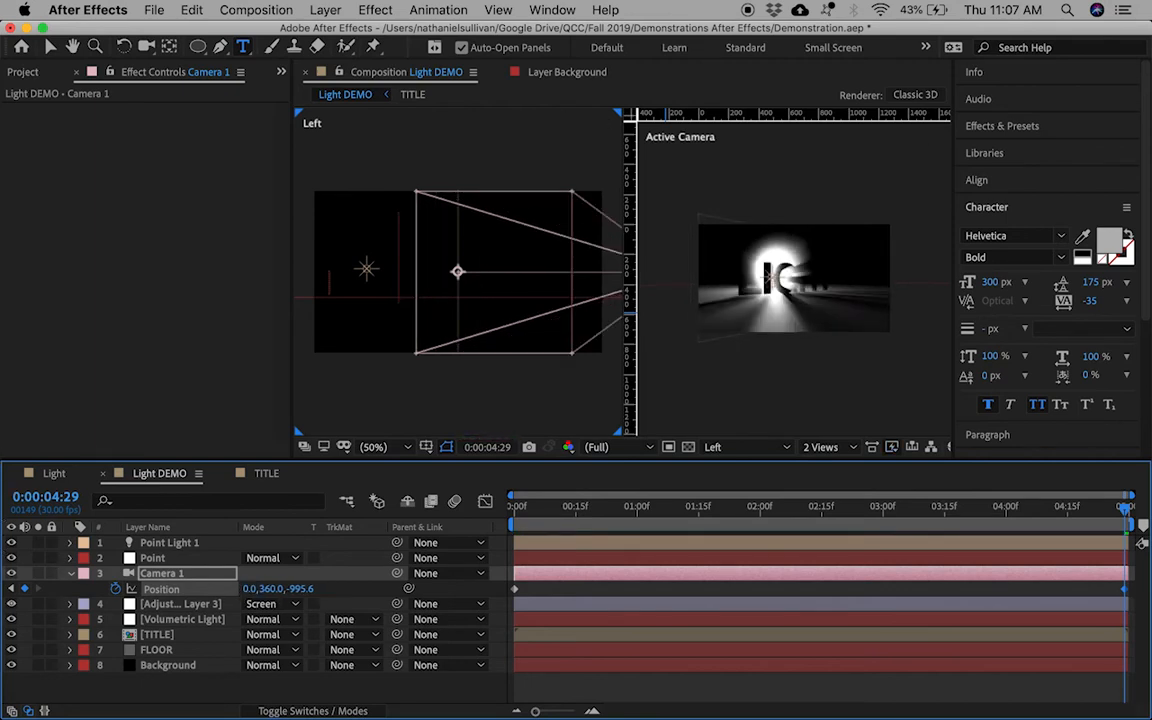
left_click_drag(557, 514, 1085, 512)
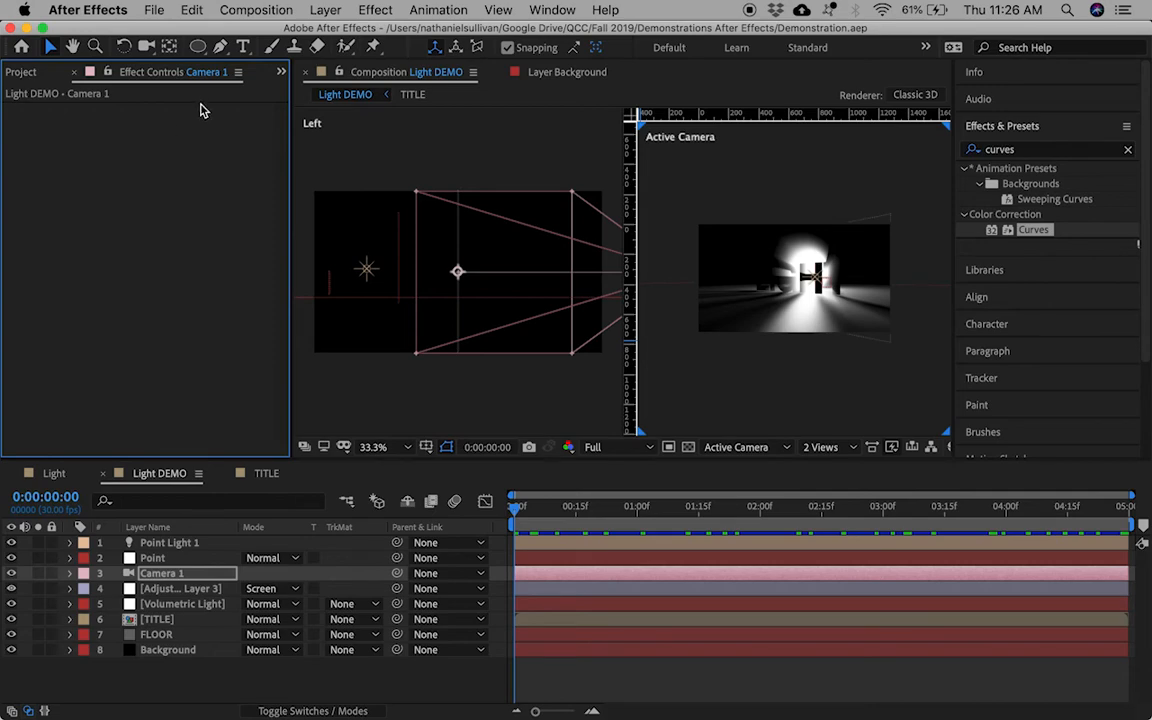
Step: Create a solid named Fractal Noise and draw an elliptical mask on it
left_click(326, 10)
mouse_move(352, 32)
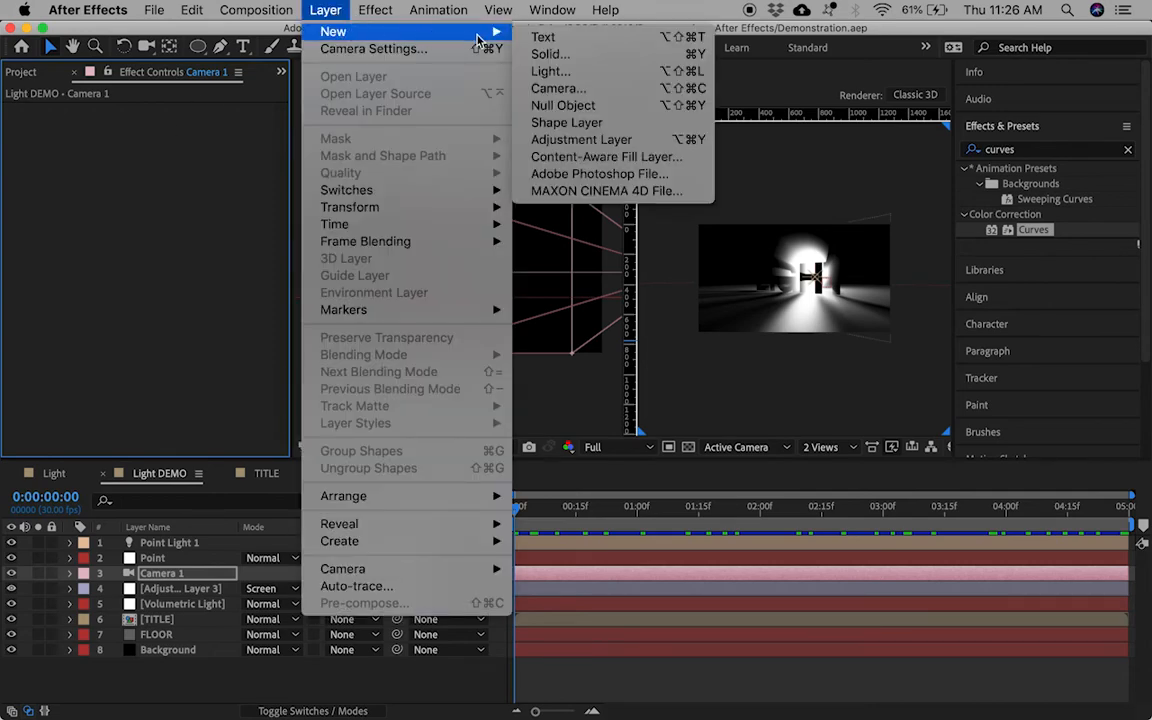
left_click(622, 62)
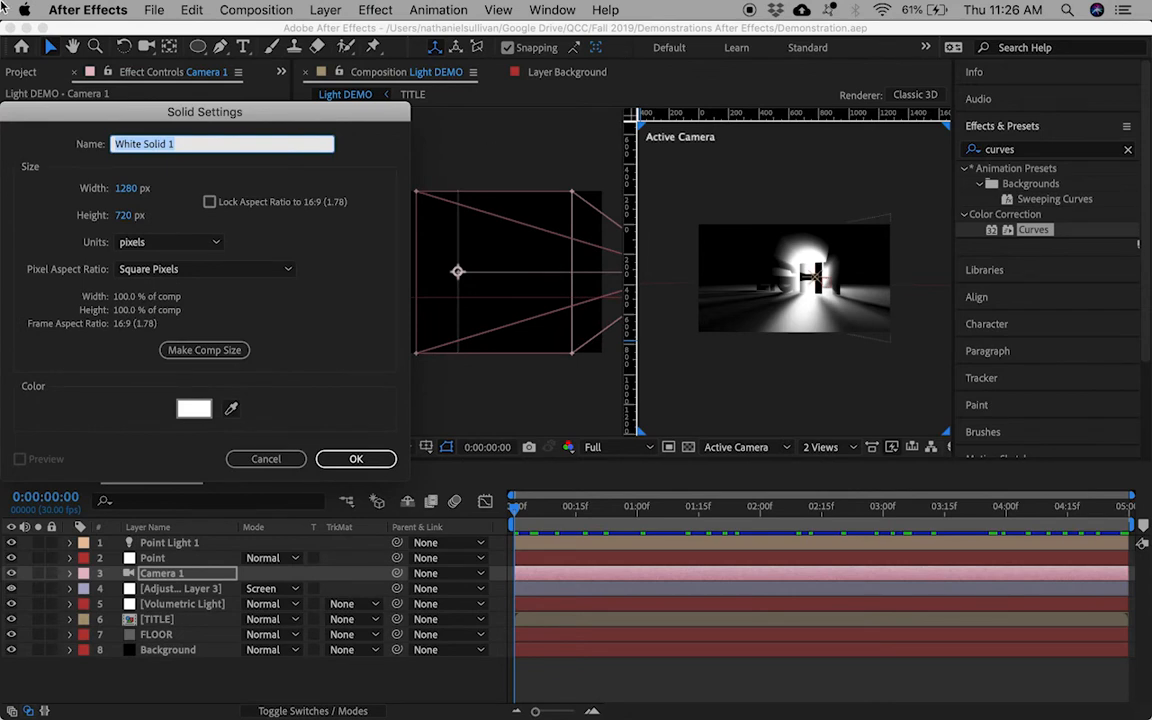
type("Fractal Noise")
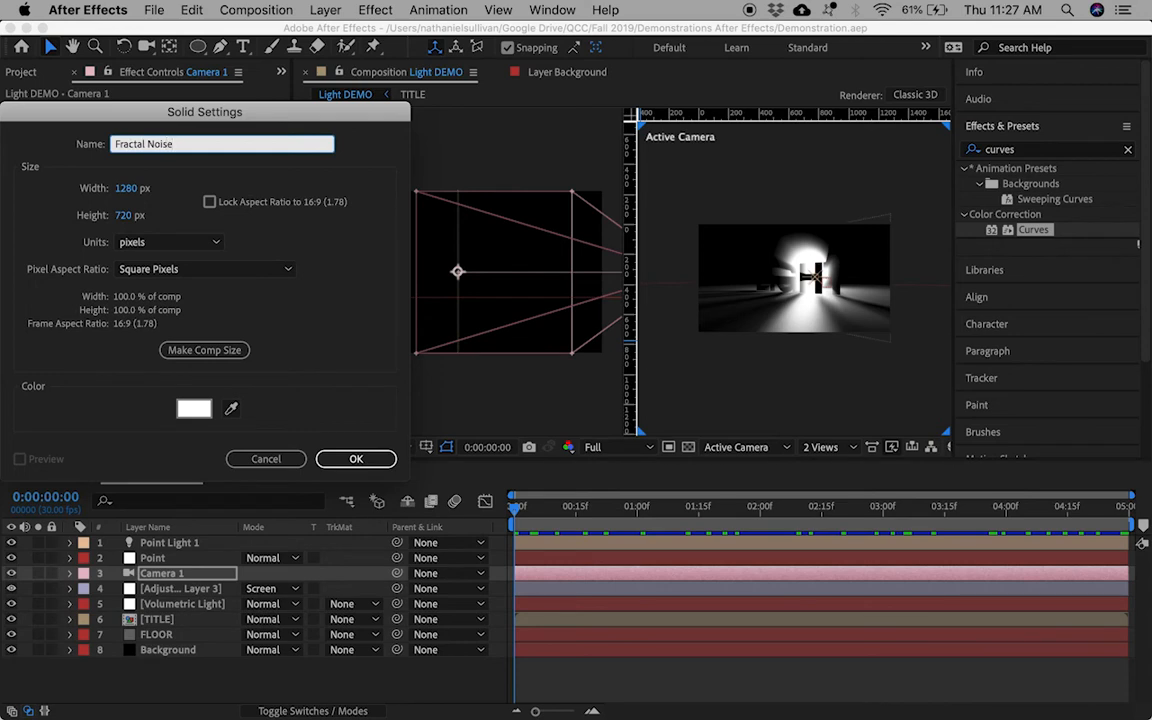
key("Return")
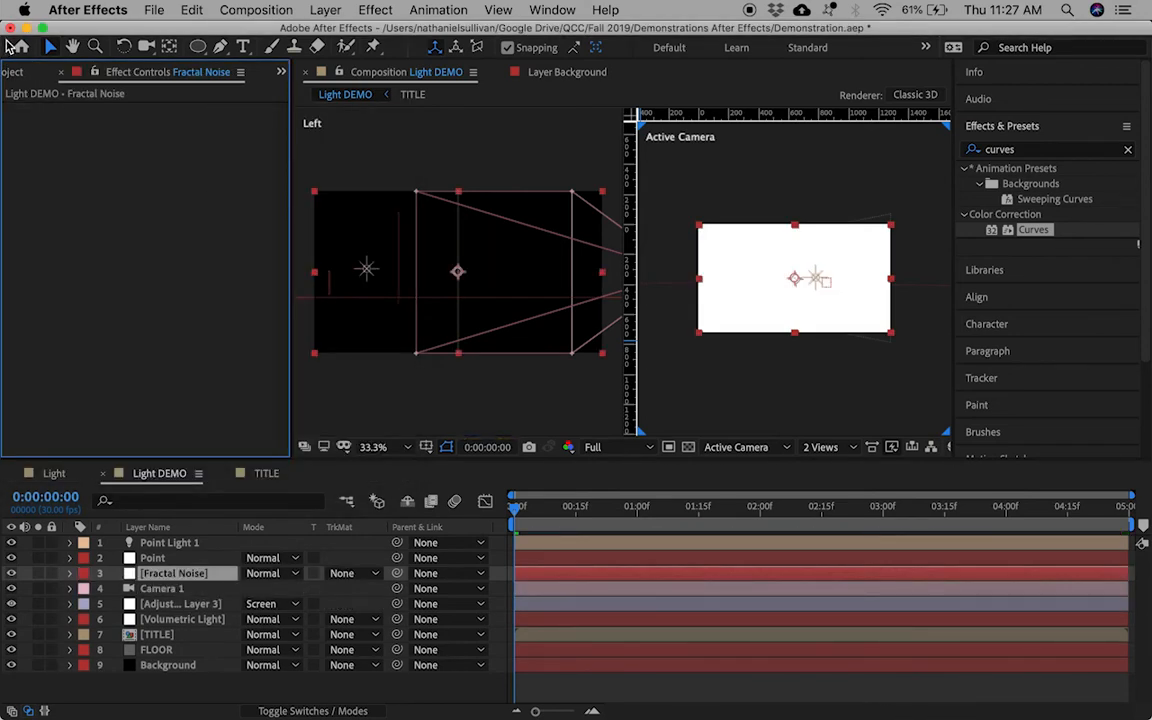
left_click(197, 46)
left_click_drag(765, 262, 838, 297)
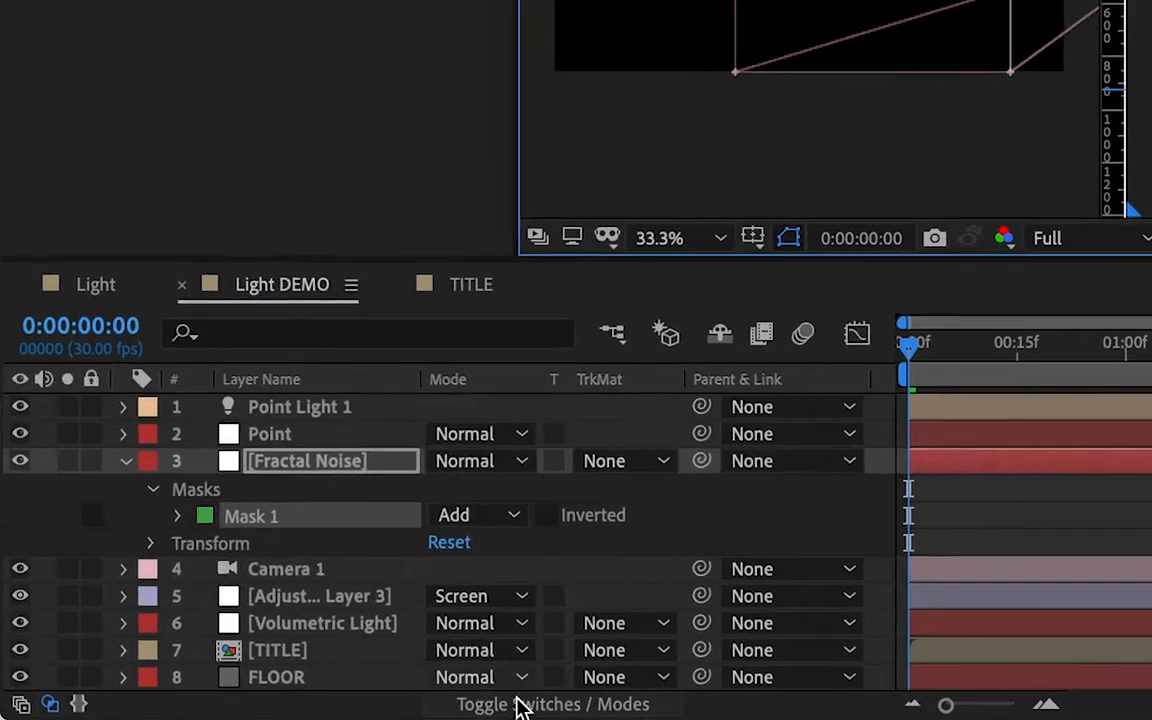
Step: Make the Fractal Noise layer 3D and set Accepts Lights to Off
left_click(520, 705)
left_click(605, 460)
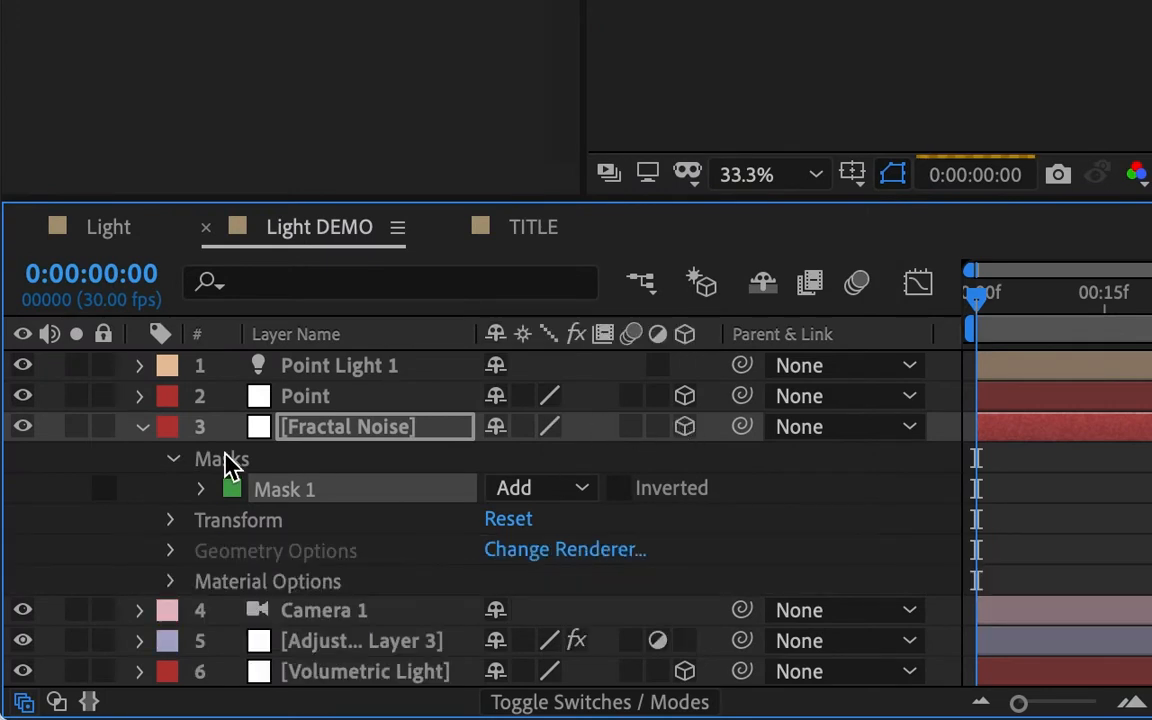
left_click(175, 588)
scroll(185, 494, "down", 3)
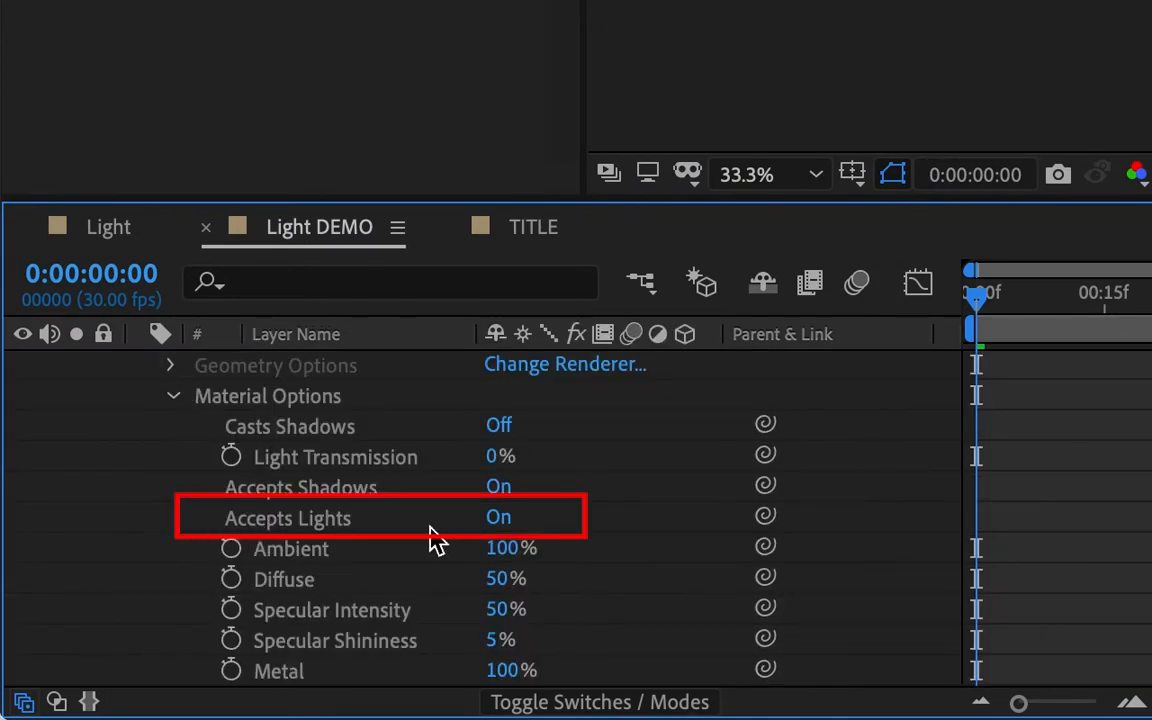
left_click(512, 520)
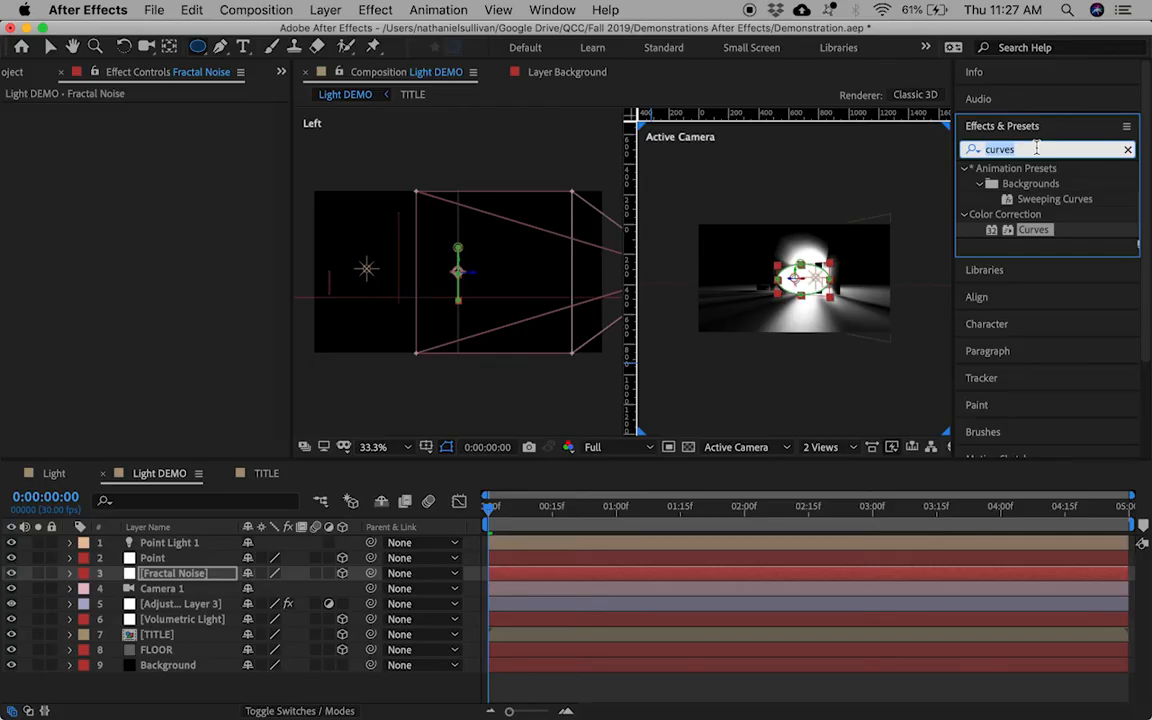
Step: Apply the Fractal Noise effect to the Fractal Noise layer
type("fractal")
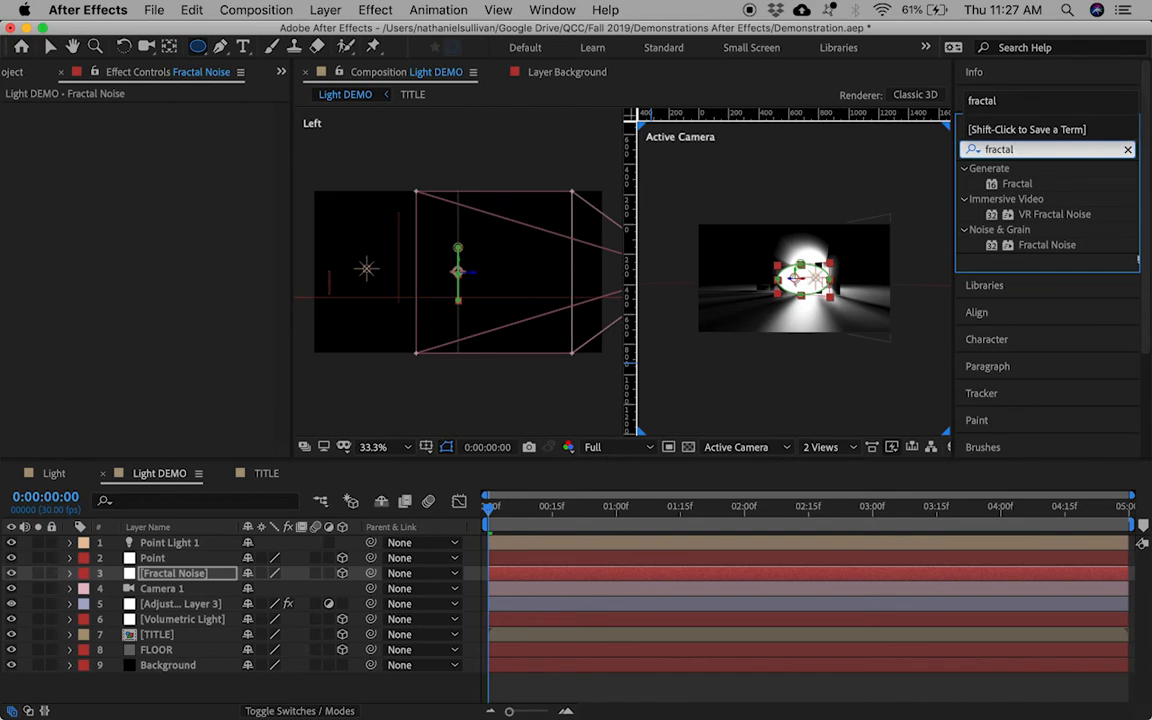
left_click(1041, 246)
left_click_drag(612, 393, 165, 578)
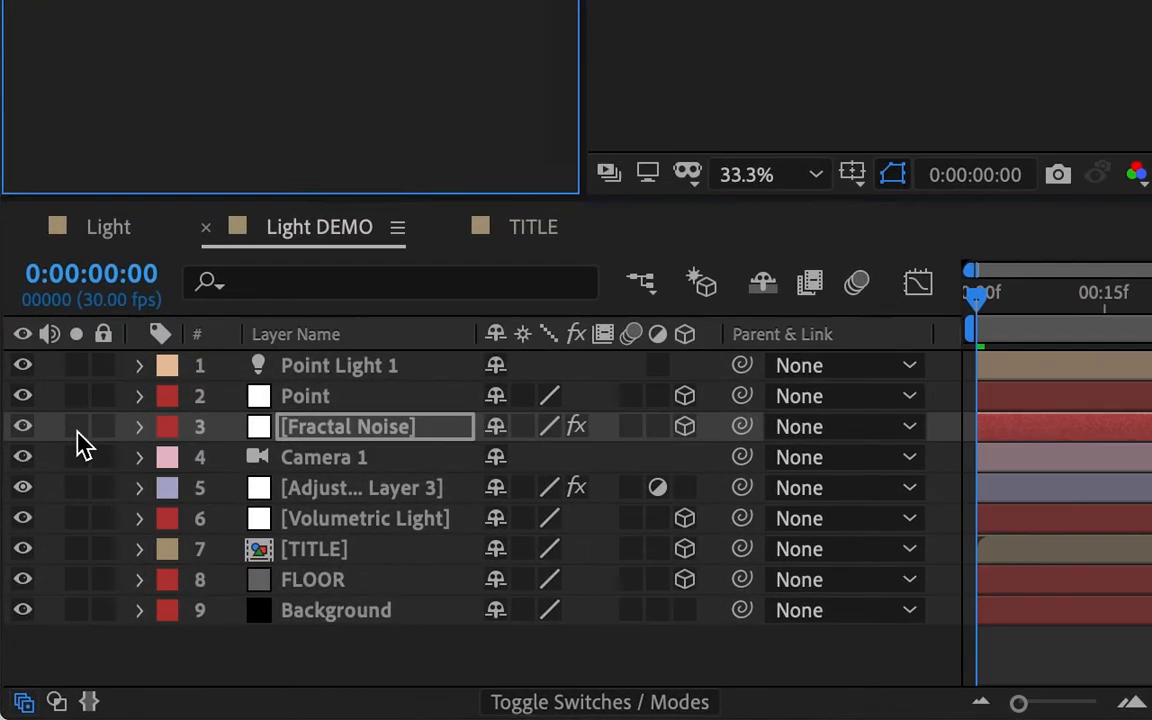
Step: Solo the Fractal Noise layer and set its Fractal Type to Dynamic
left_click(48, 533)
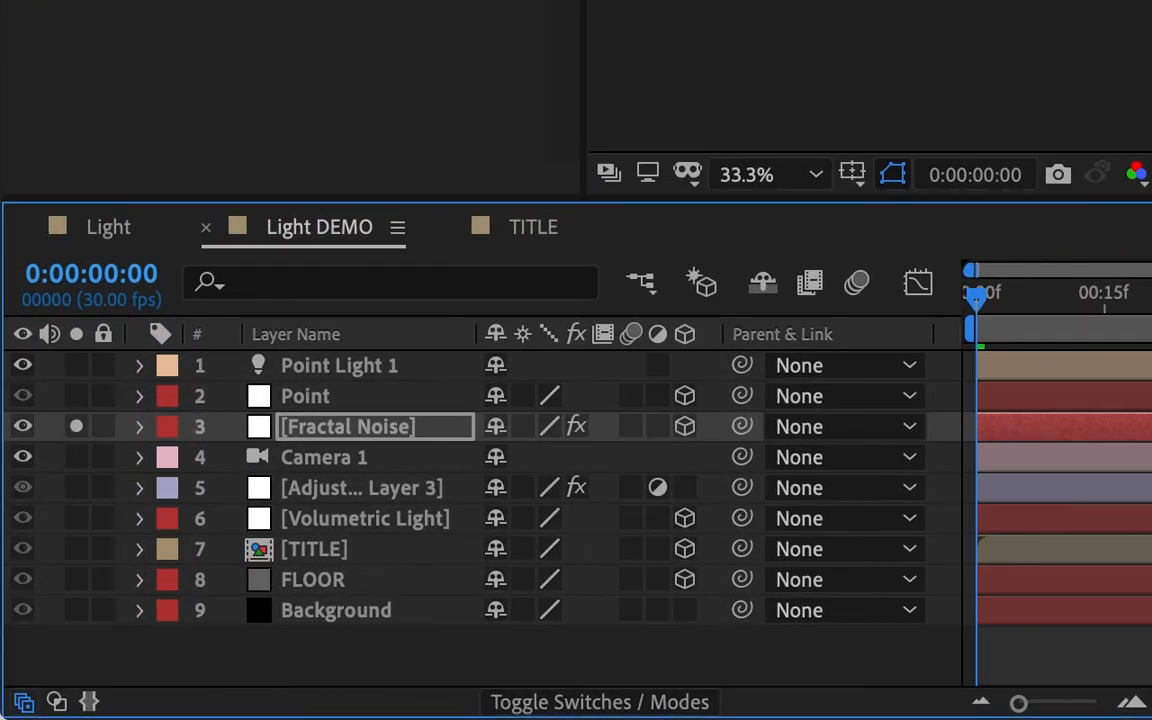
left_click(870, 20)
scroll(870, 75, "up", 2)
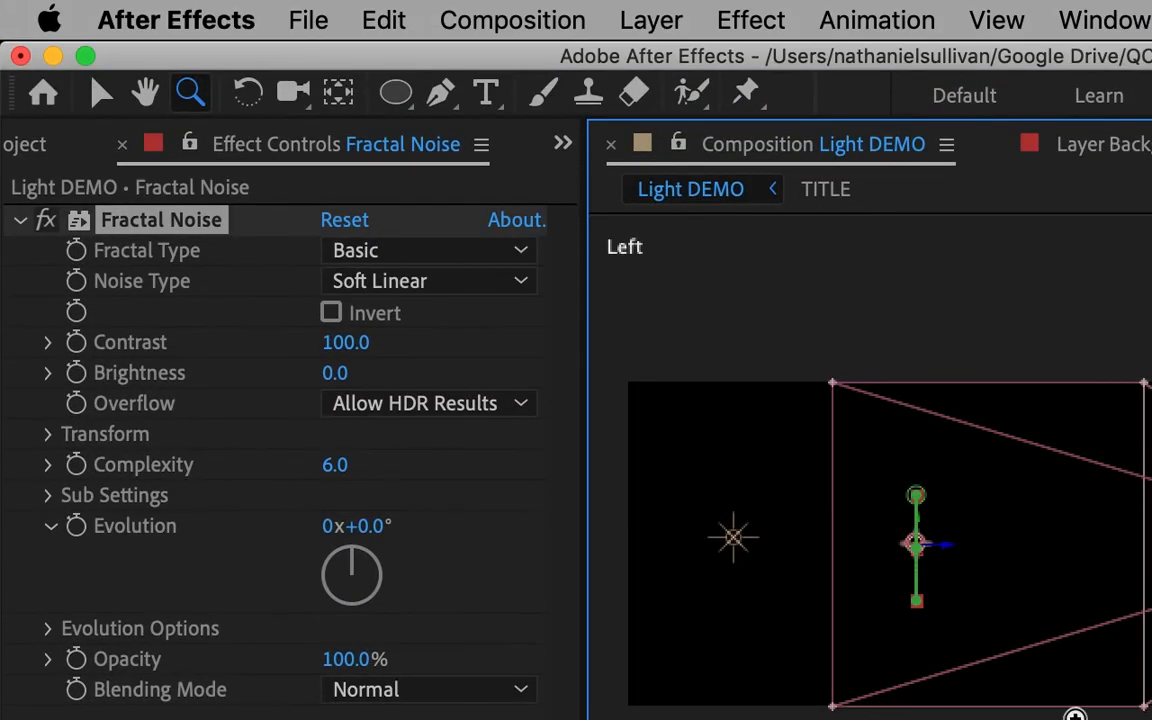
left_click(520, 251)
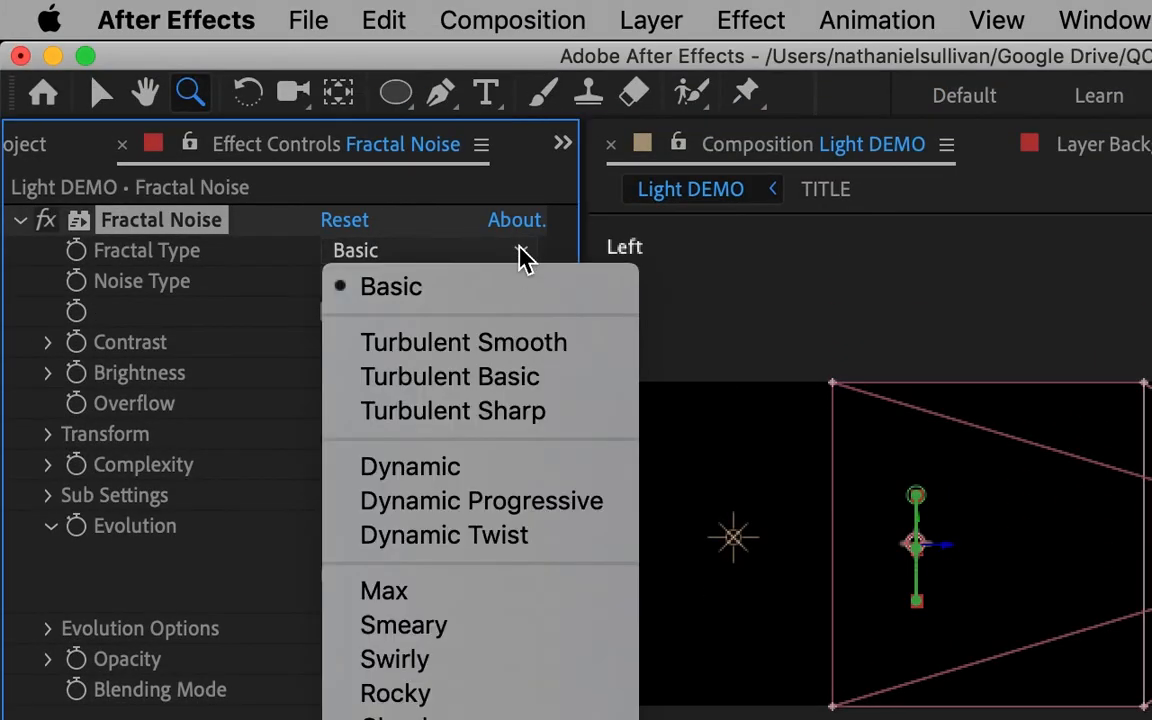
left_click(518, 482)
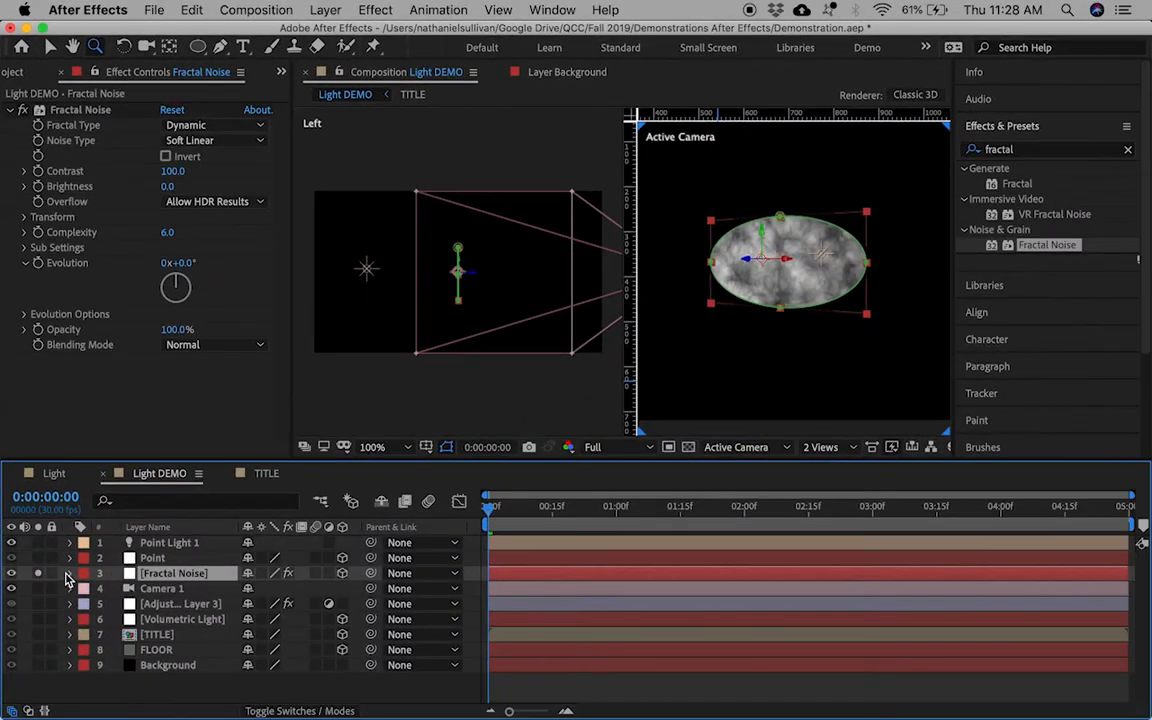
Step: Feather the Fractal Noise layer's Mask 1 to about 164 px
left_click(67, 575)
left_click(100, 574)
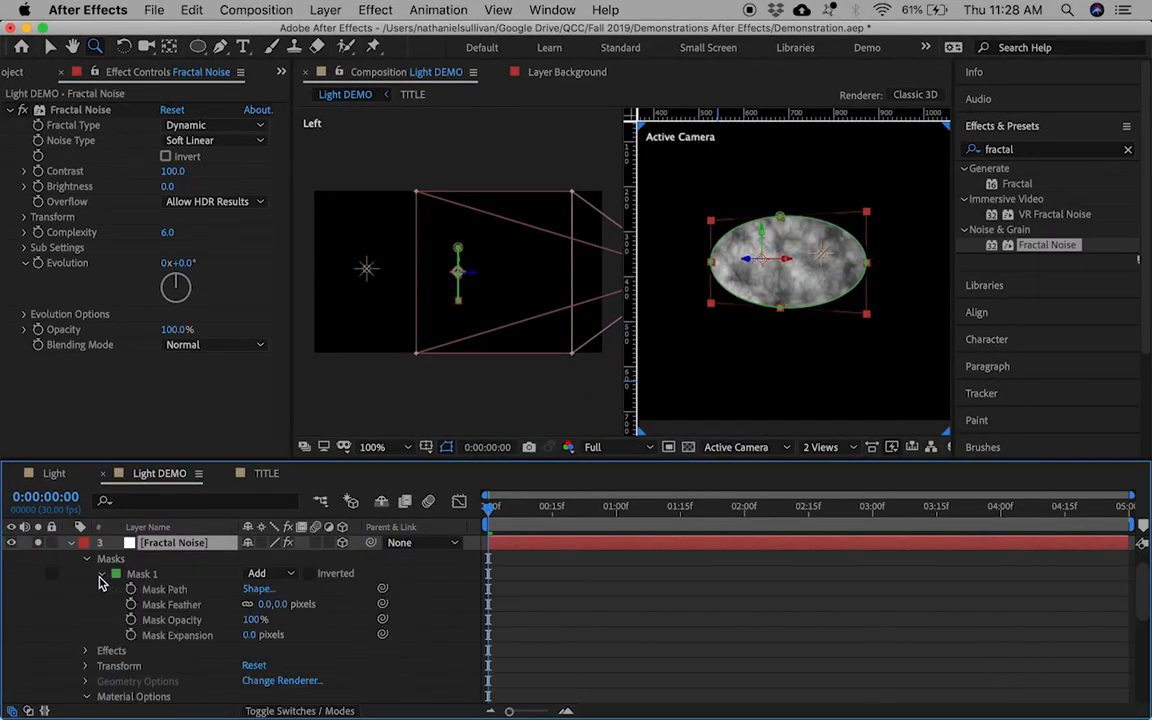
left_click_drag(265, 612, 418, 612)
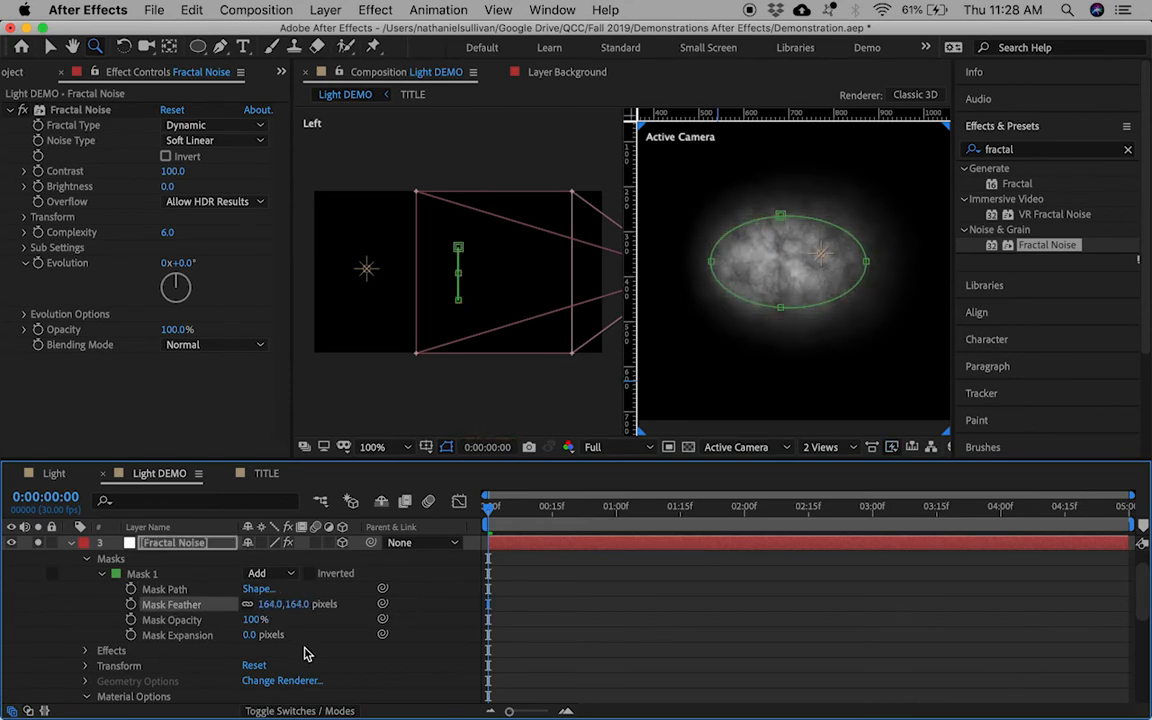
Step: Apply Curves to the fog, darkening its shadows and brightening its upper tones
left_click(1020, 149)
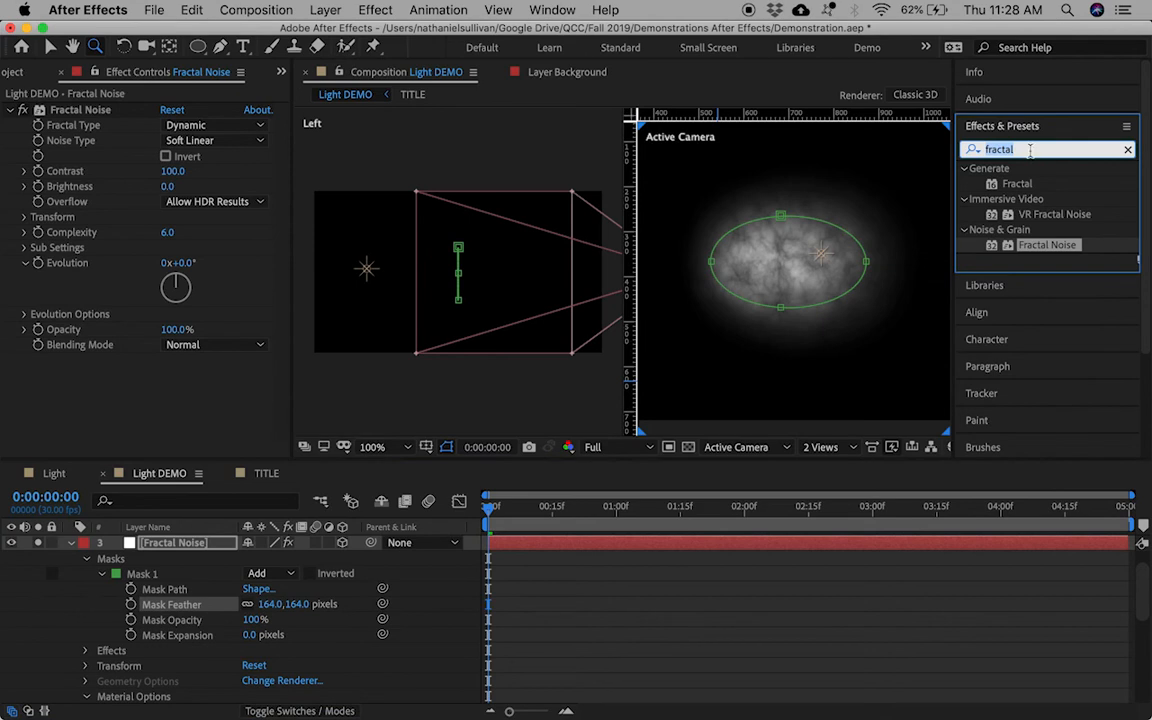
type("curves")
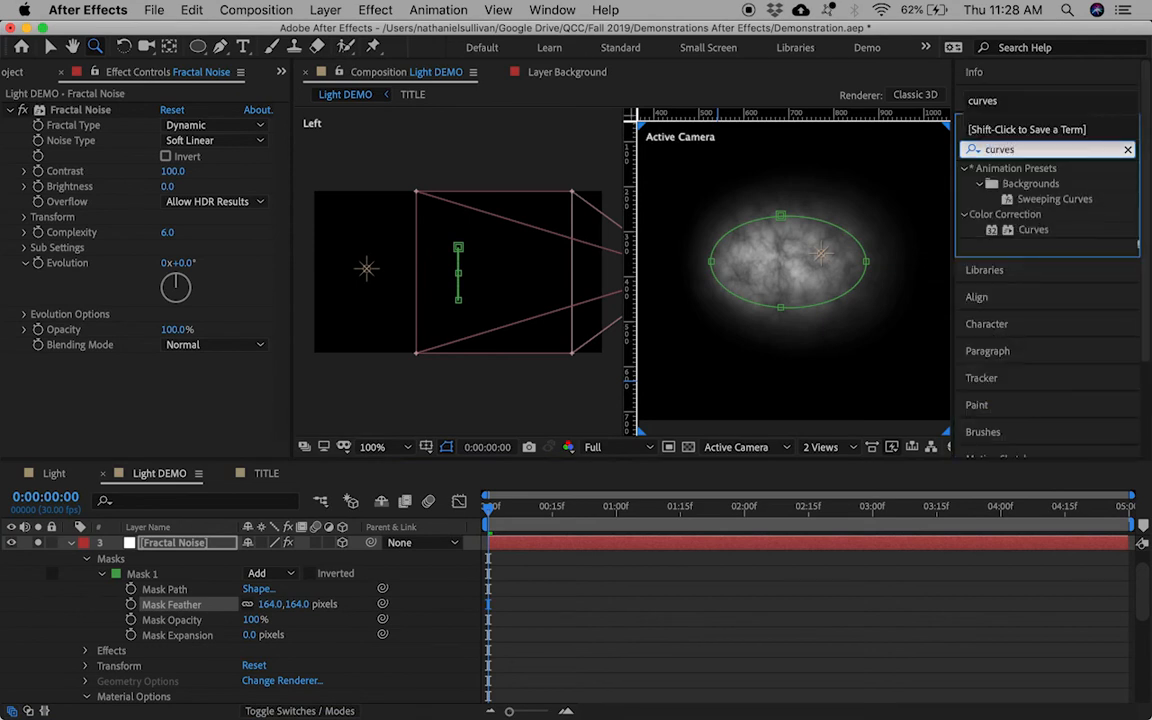
left_click_drag(1031, 229, 115, 380)
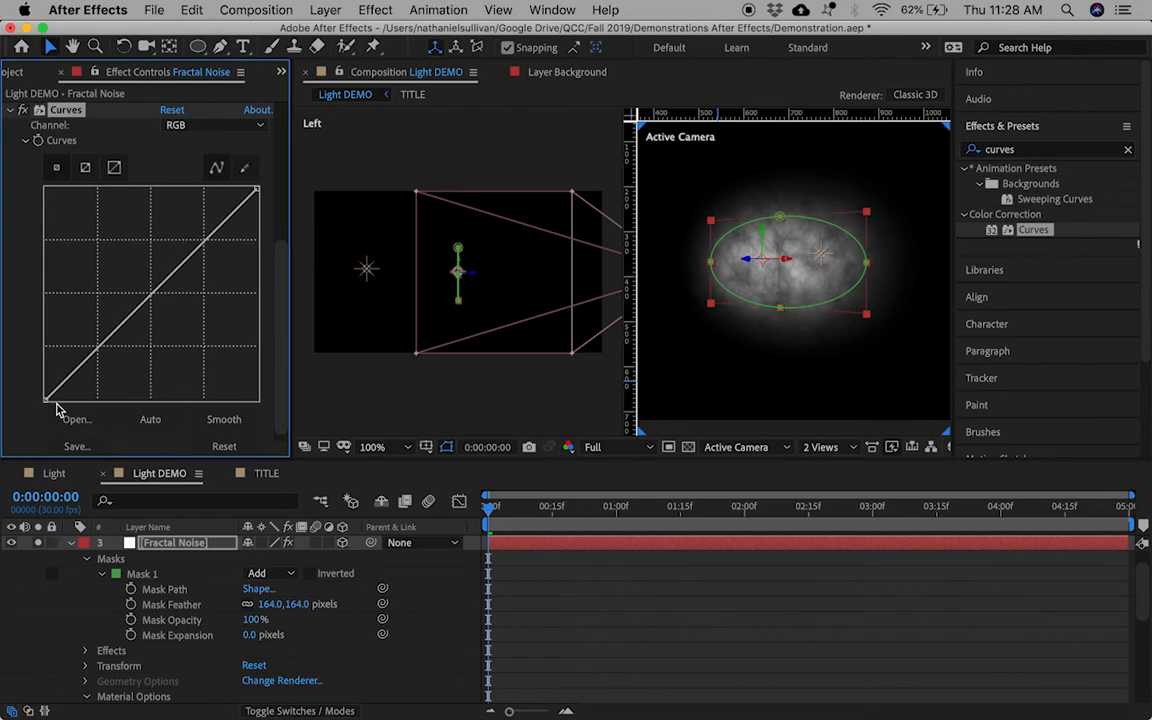
left_click_drag(49, 404, 90, 407)
left_click_drag(203, 258, 195, 241)
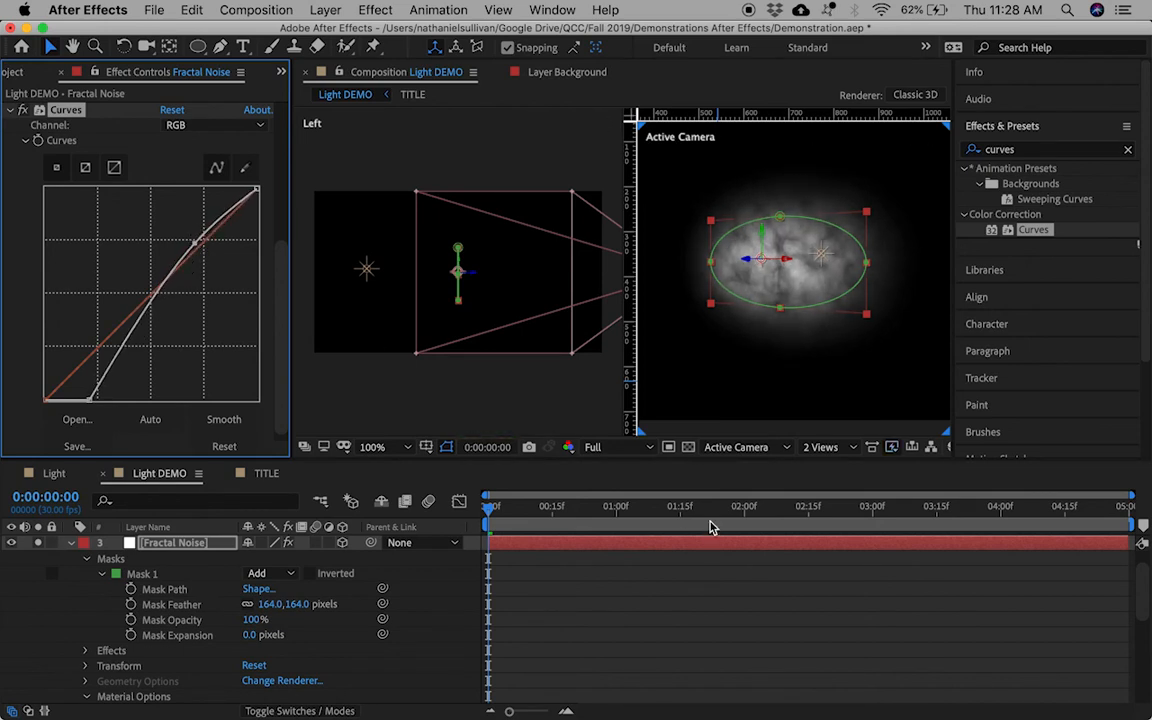
left_click(71, 545)
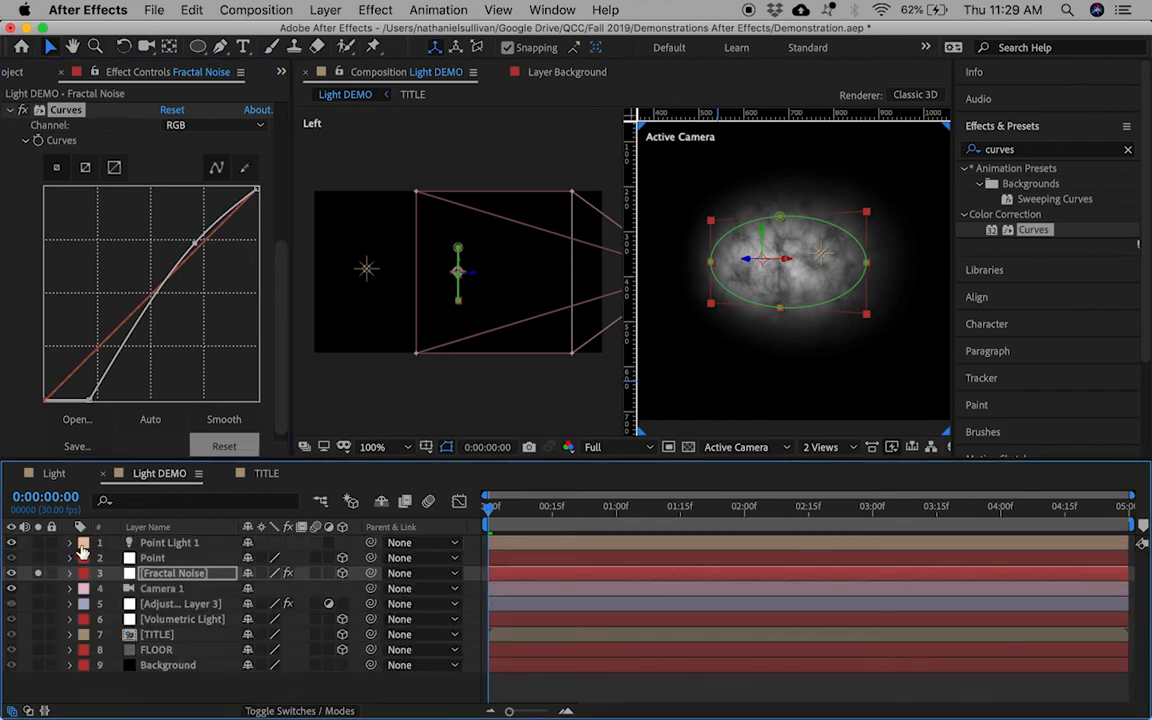
Step: Move Fractal Noise below TITLE and push it farther back along Z
left_click_drag(168, 578, 170, 642)
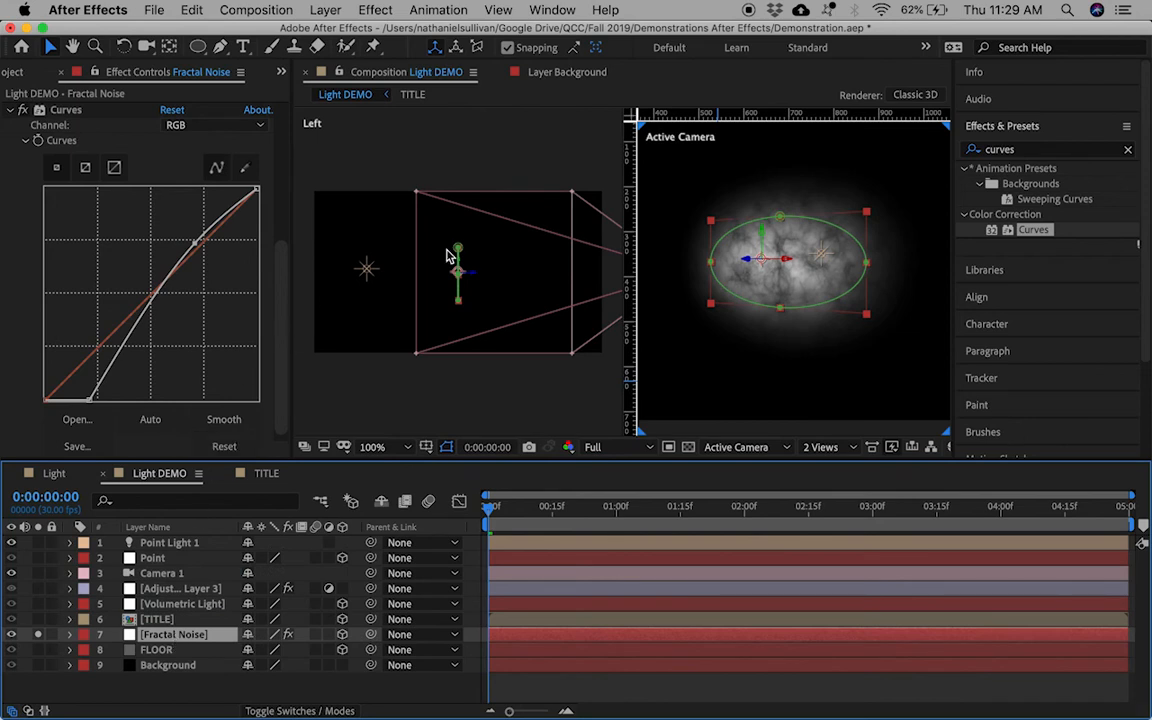
left_click_drag(476, 283, 391, 283)
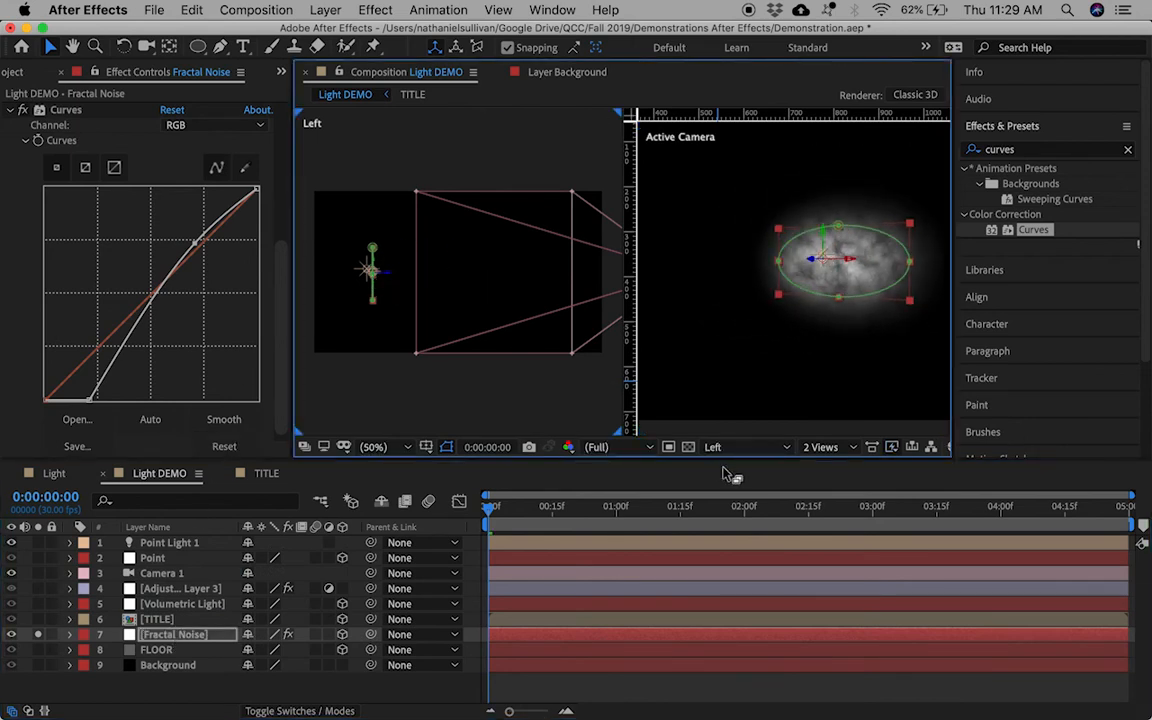
left_click(742, 389)
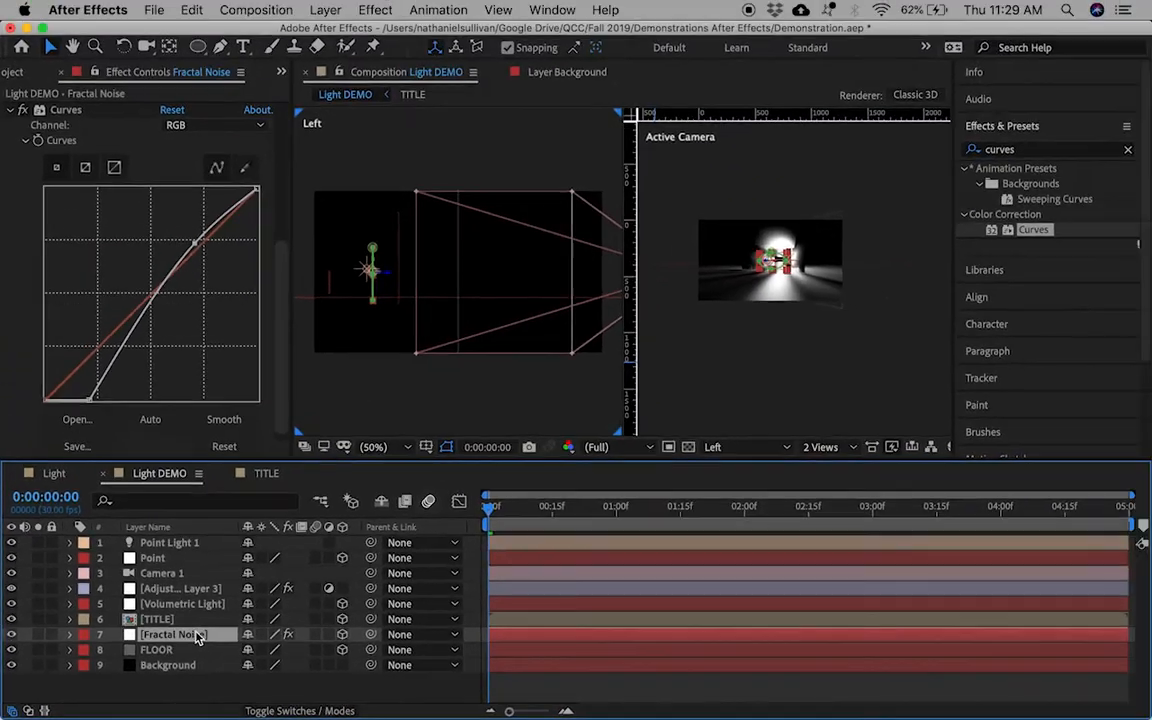
Step: Scale the Fractal Noise layer up to 170%
key("s")
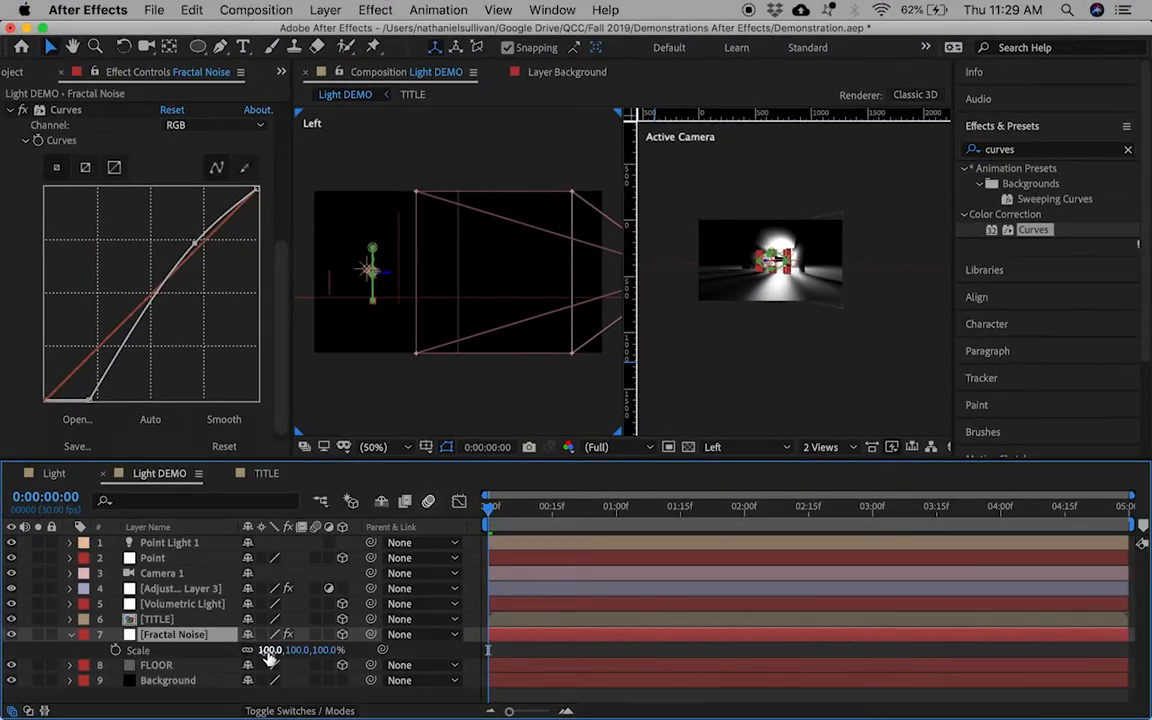
left_click_drag(270, 650, 340, 664)
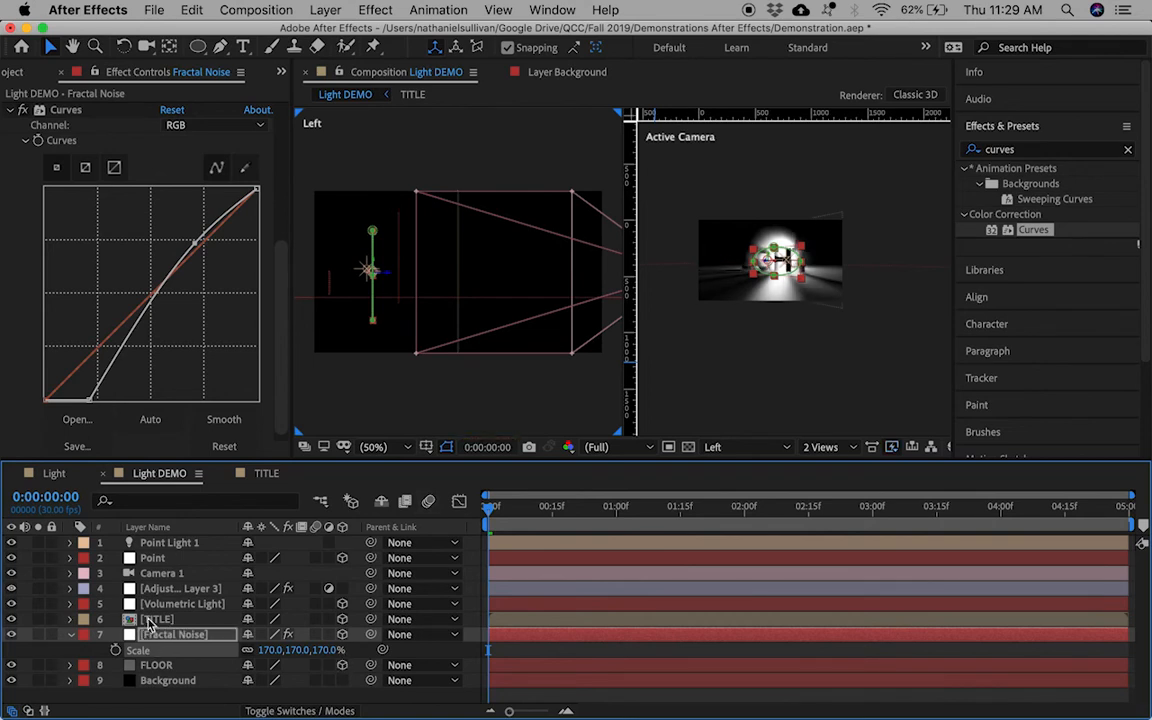
scroll(130, 255, "up", 5)
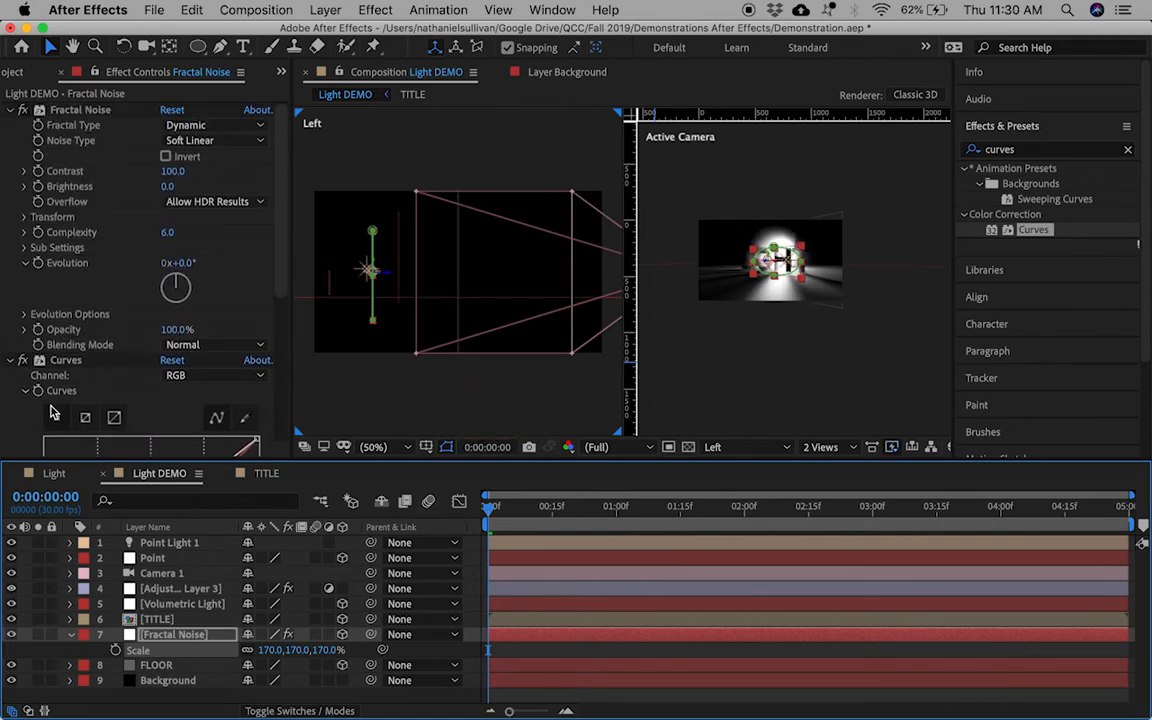
Step: Keyframe the fog's Evolution so it reaches 190° at the clip's last frame
left_click(39, 264)
left_click_drag(489, 511, 1145, 500)
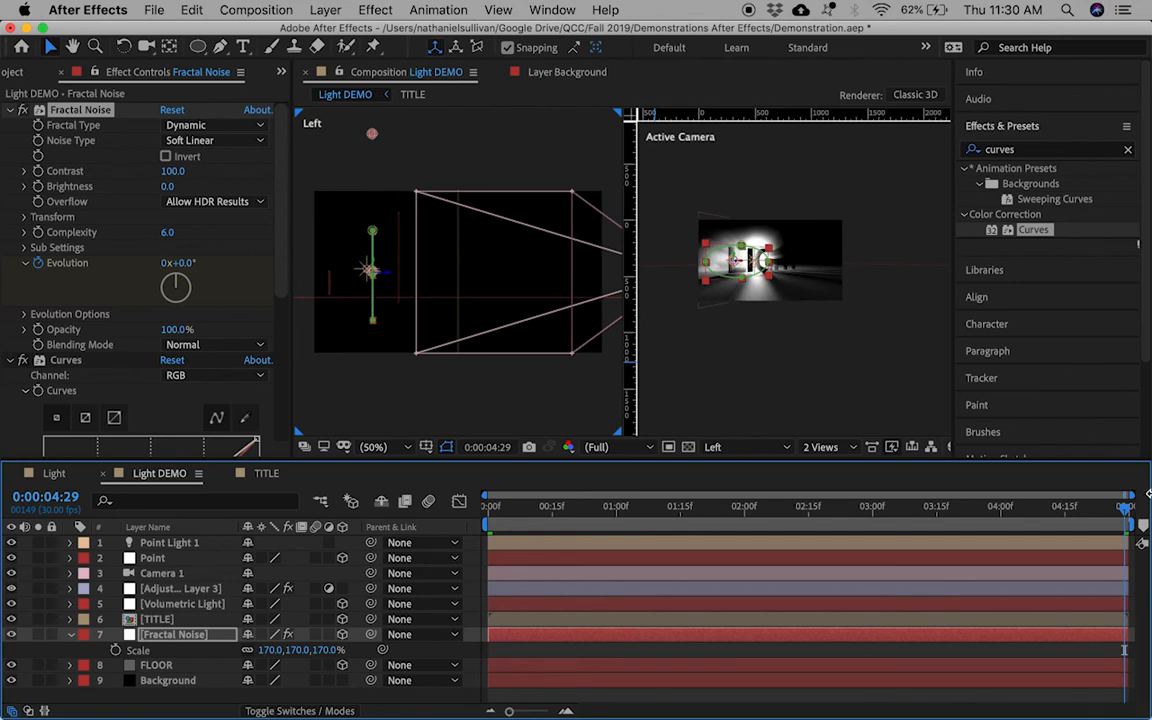
left_click_drag(190, 263, 360, 263)
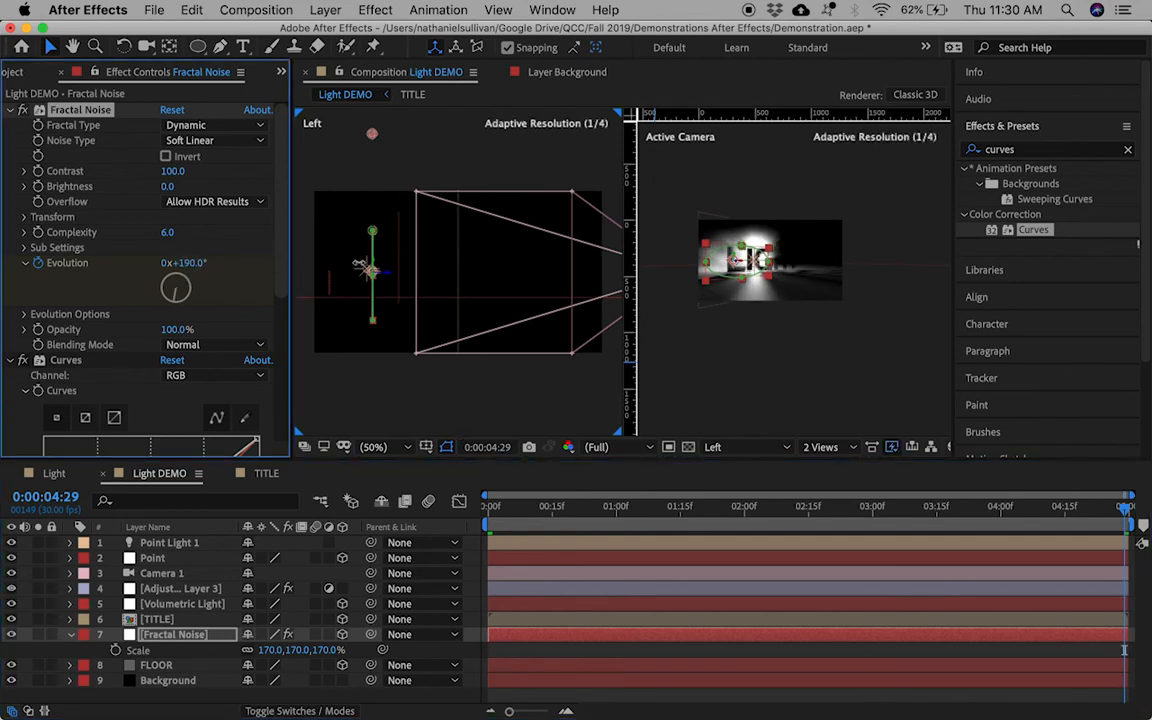
Step: Tint the fog blue in Curves by pulling the Red channel down and raising the Blue channel
scroll(105, 397, "down", 6)
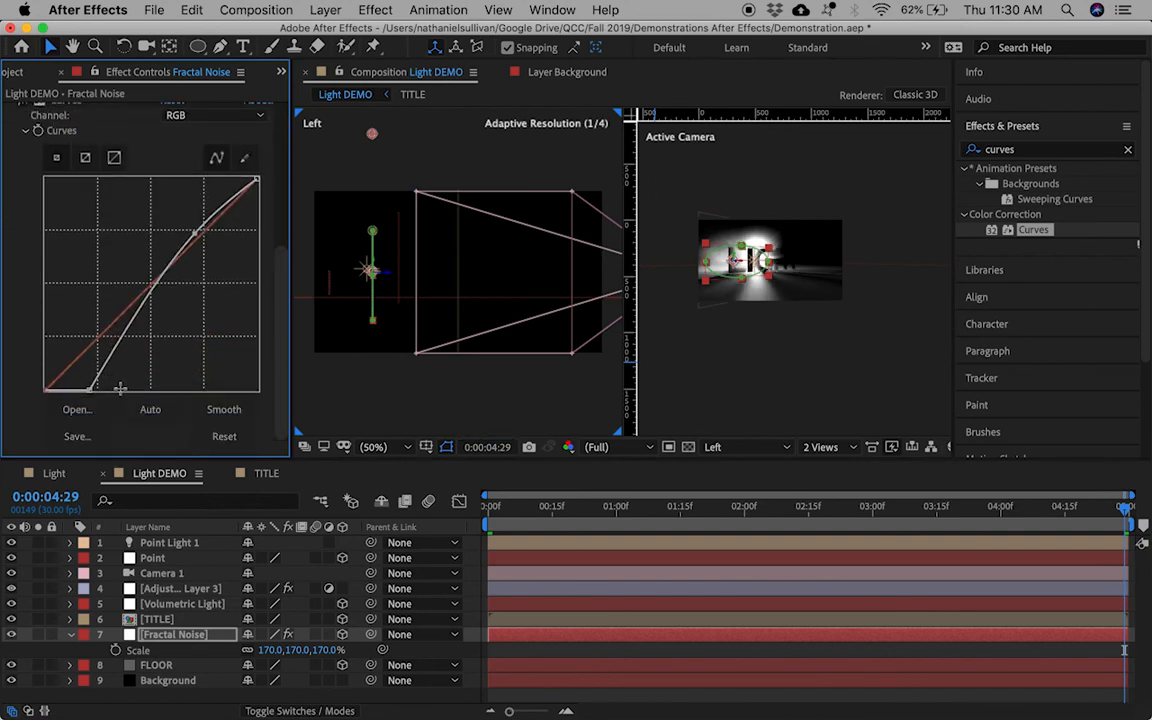
left_click(167, 113)
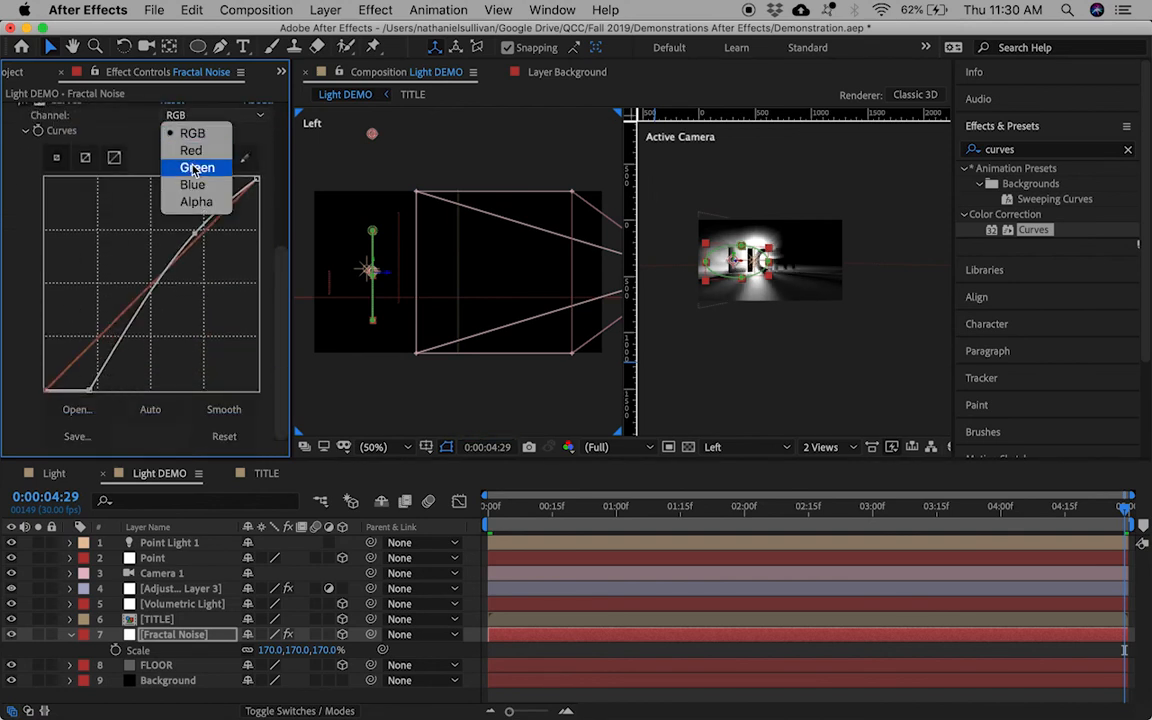
left_click(190, 150)
left_click_drag(165, 269, 191, 292)
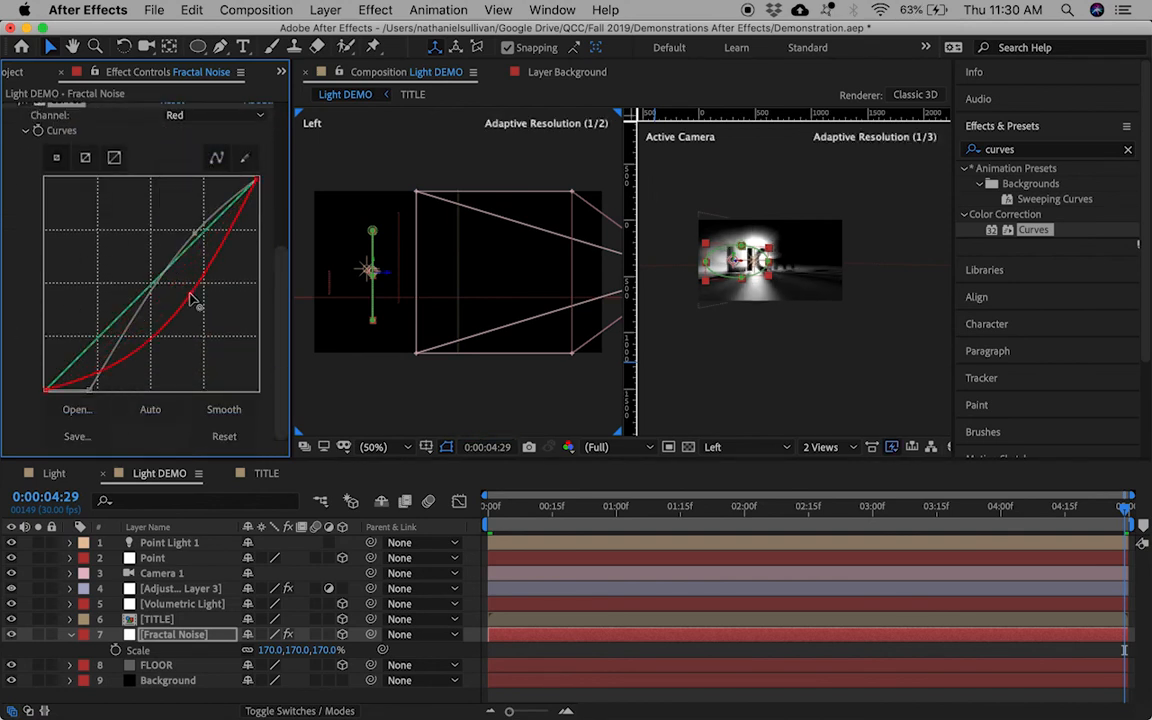
left_click(181, 117)
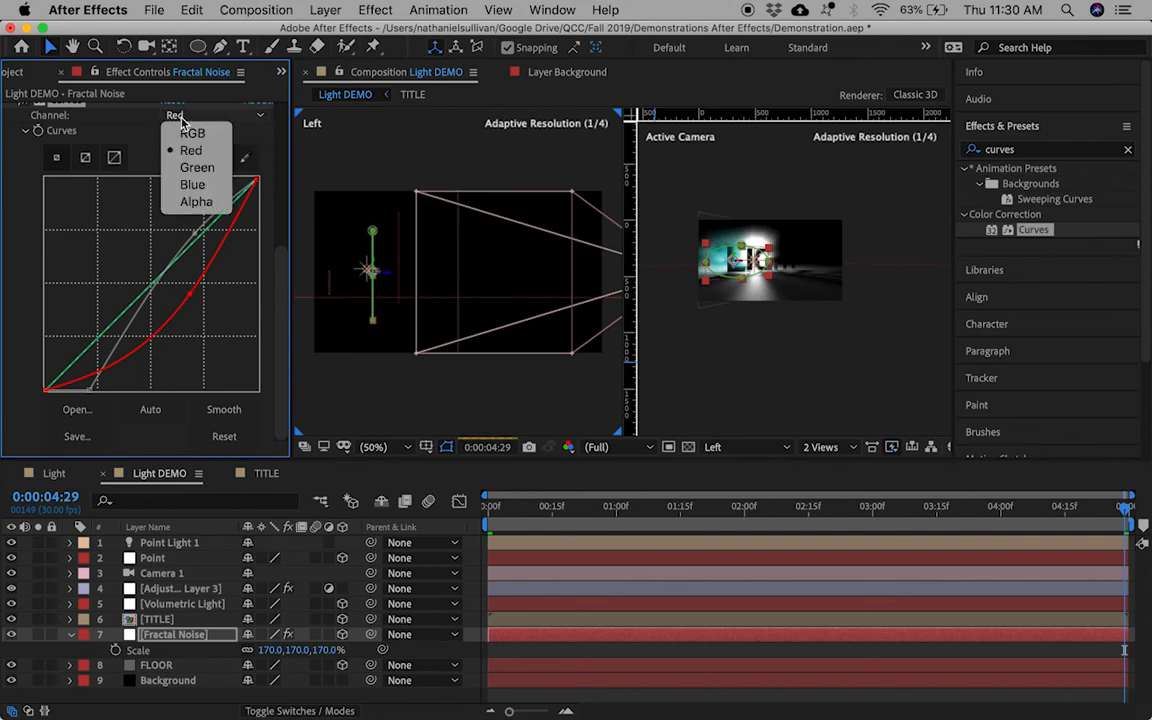
left_click(215, 186)
left_click_drag(115, 313, 143, 268)
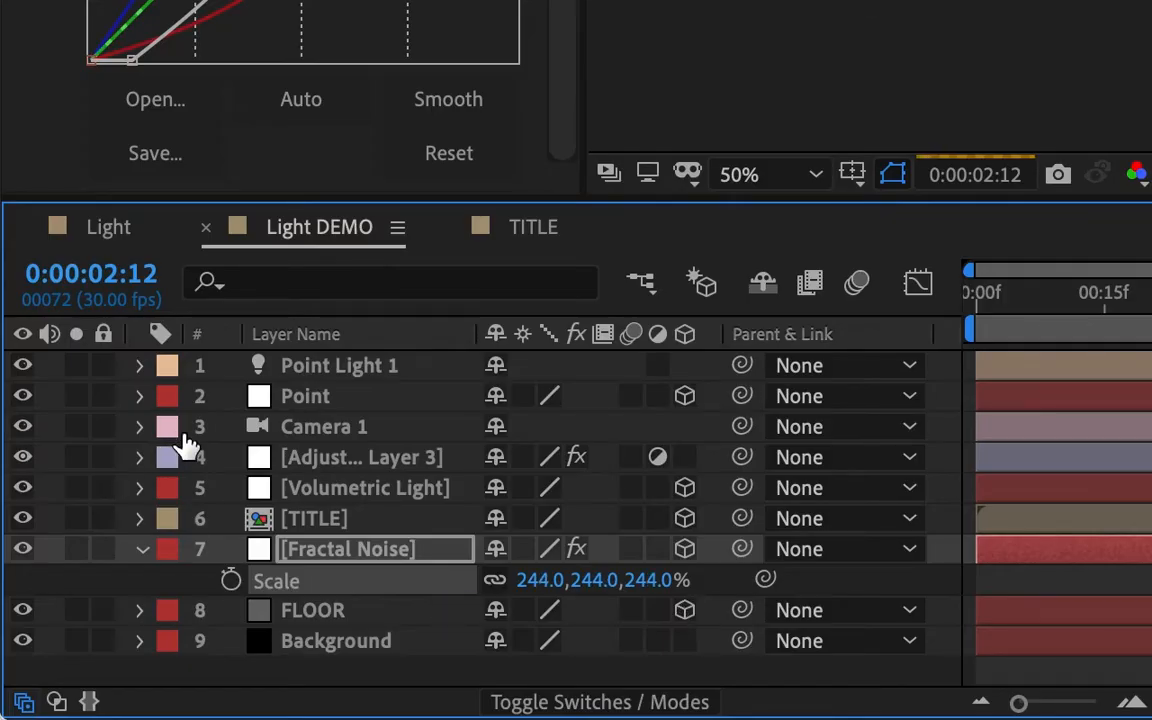
Step: Switch the Fractal Noise fog layer's blending mode to Screen, then scrub the timeline to preview
left_click(560, 700)
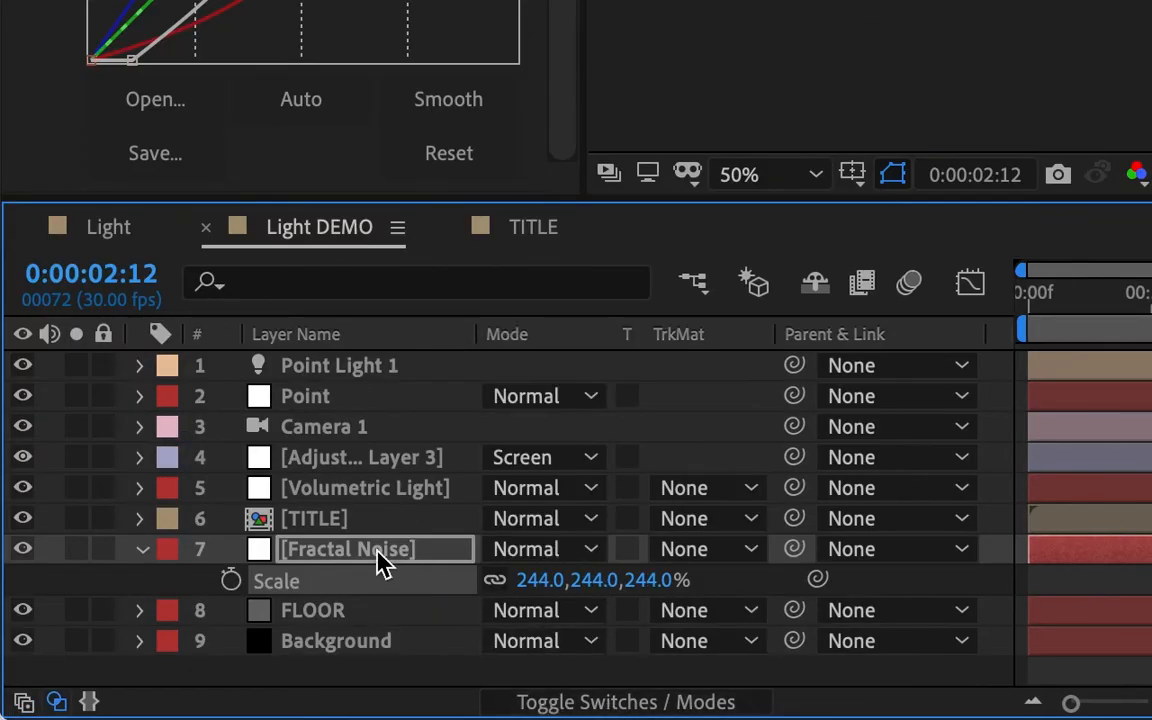
left_click(548, 556)
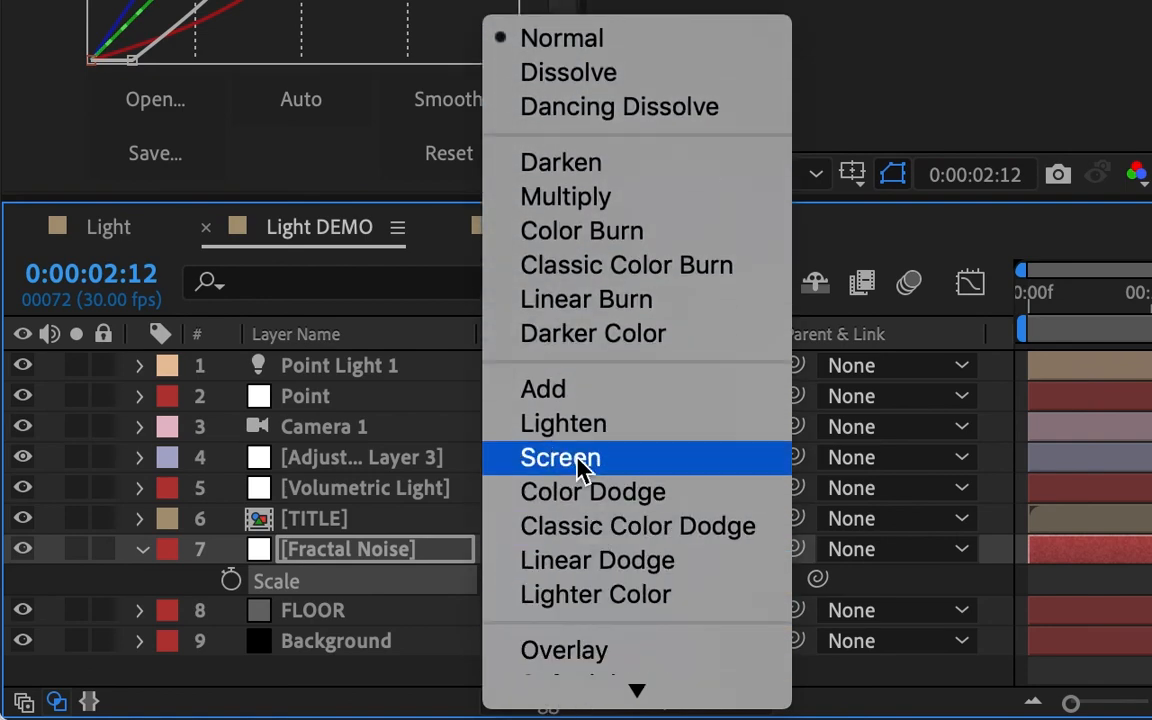
left_click(760, 469)
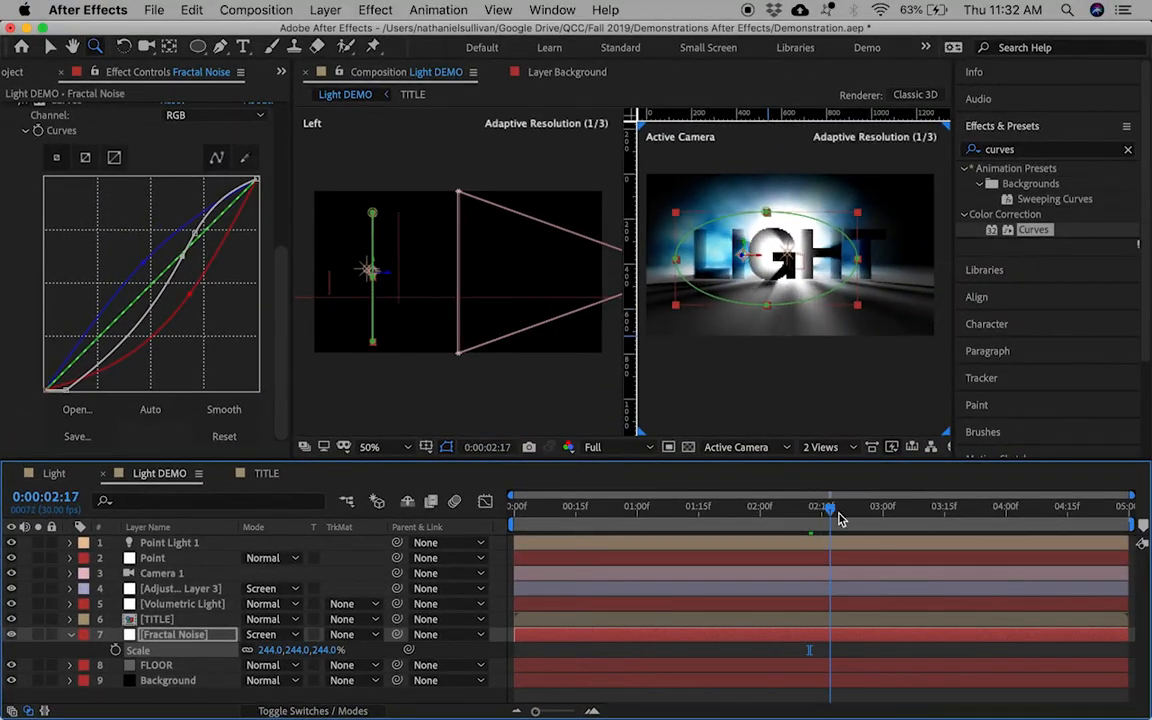
left_click(908, 522)
left_click_drag(908, 522, 745, 532)
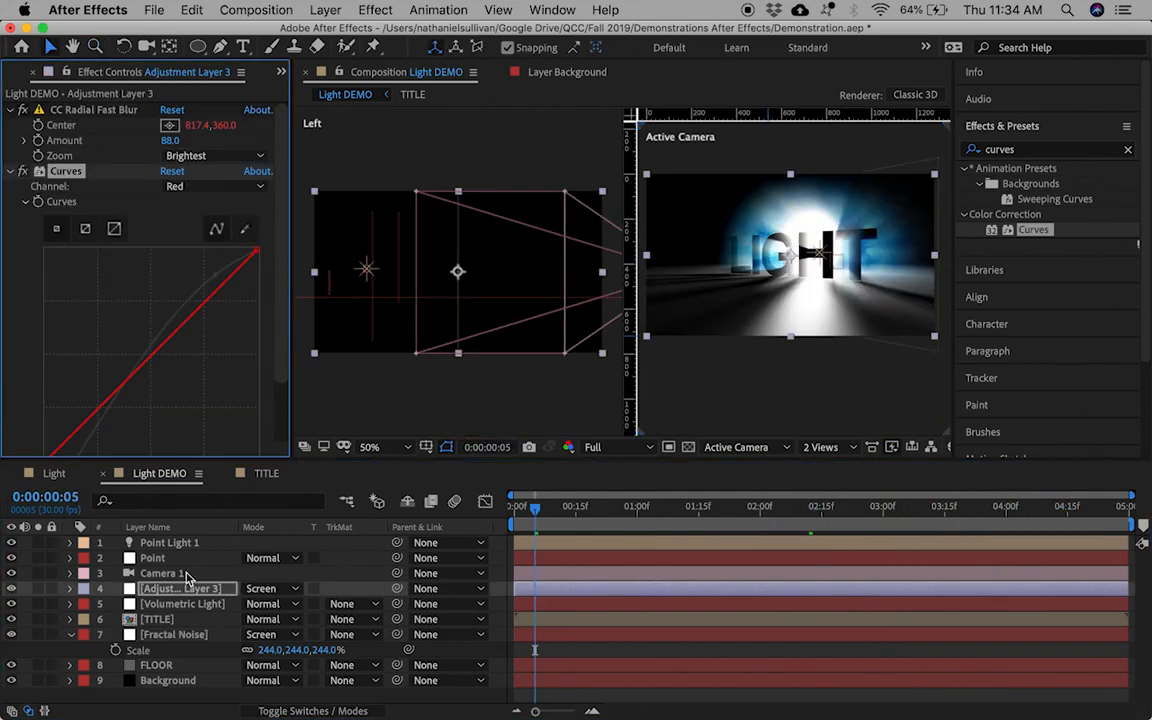
Step: Select Adjustment Layer 3, bring up its Curves channel list, and scrub the timeline end to start to preview
left_click(183, 574)
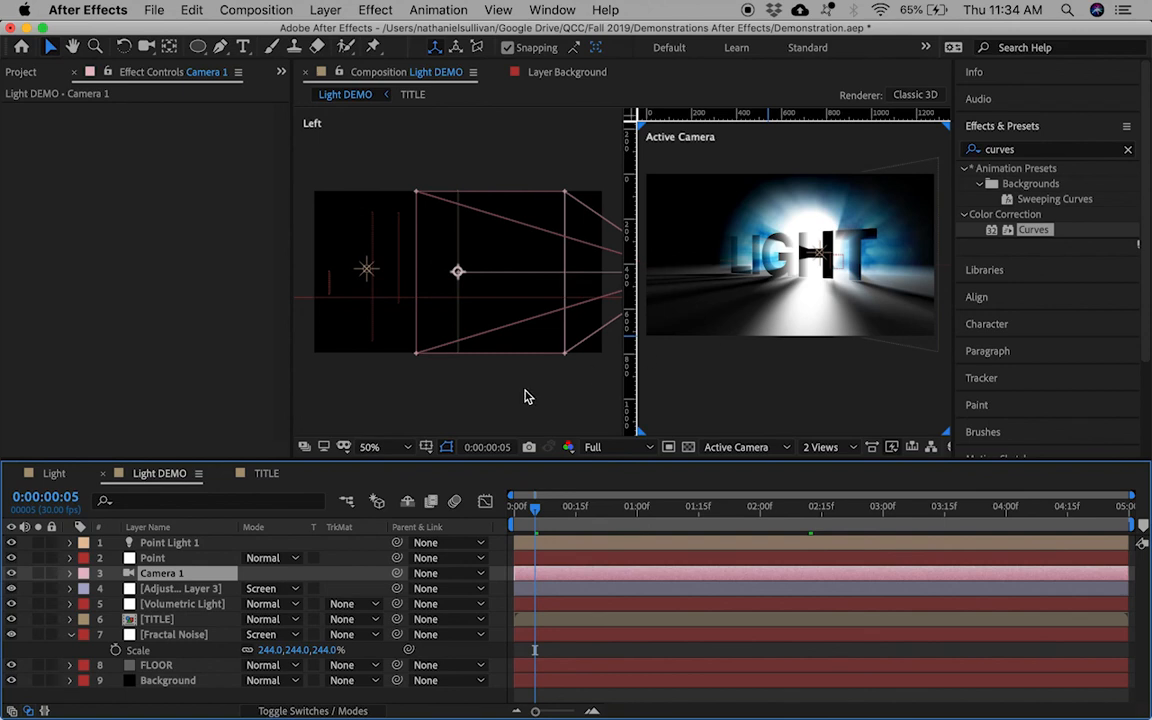
left_click(185, 589)
left_click(197, 188)
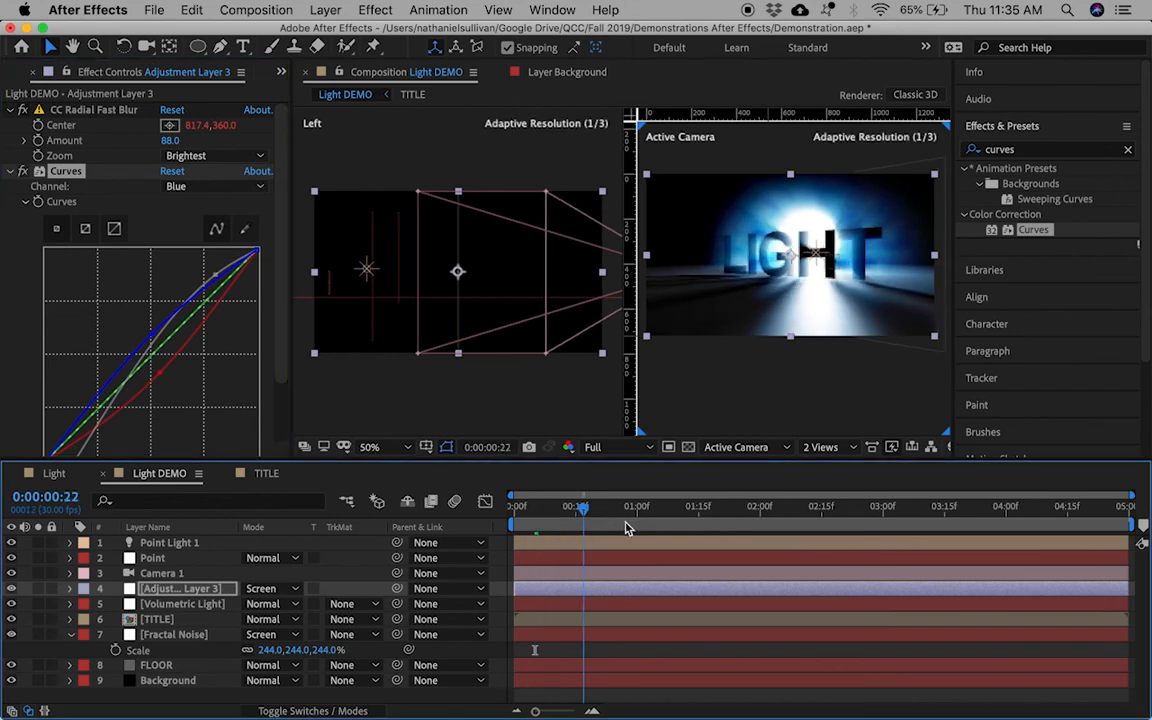
left_click_drag(625, 527, 1127, 530)
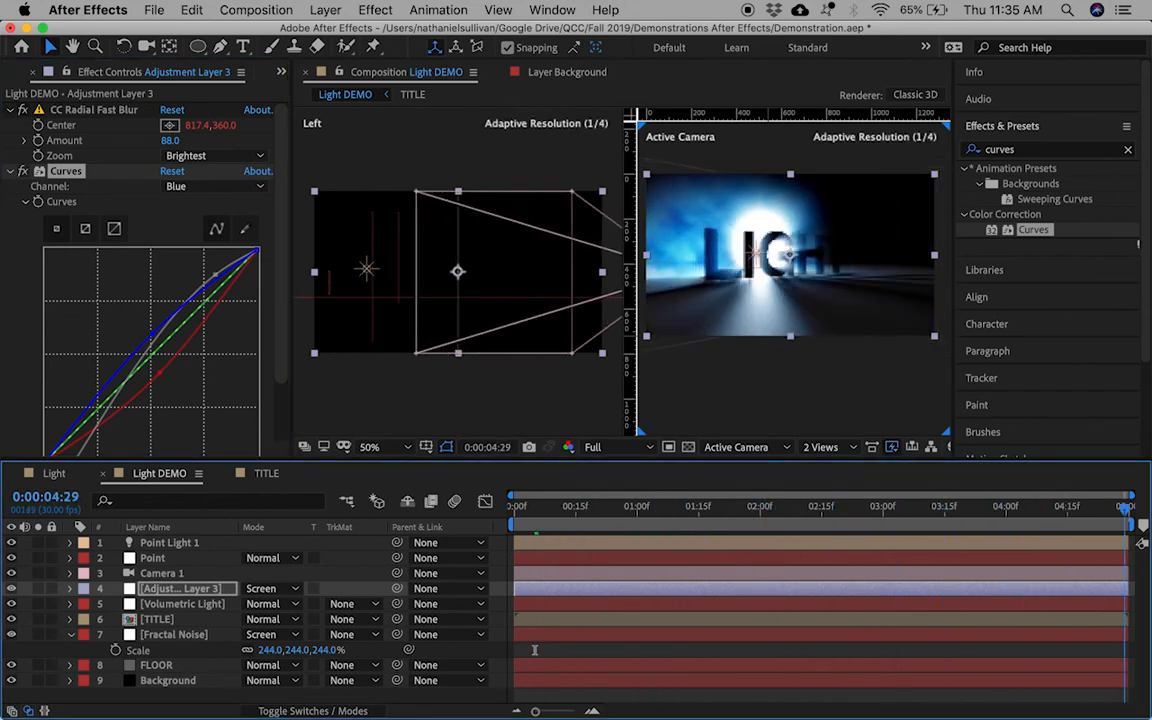
left_click_drag(789, 533, 537, 503)
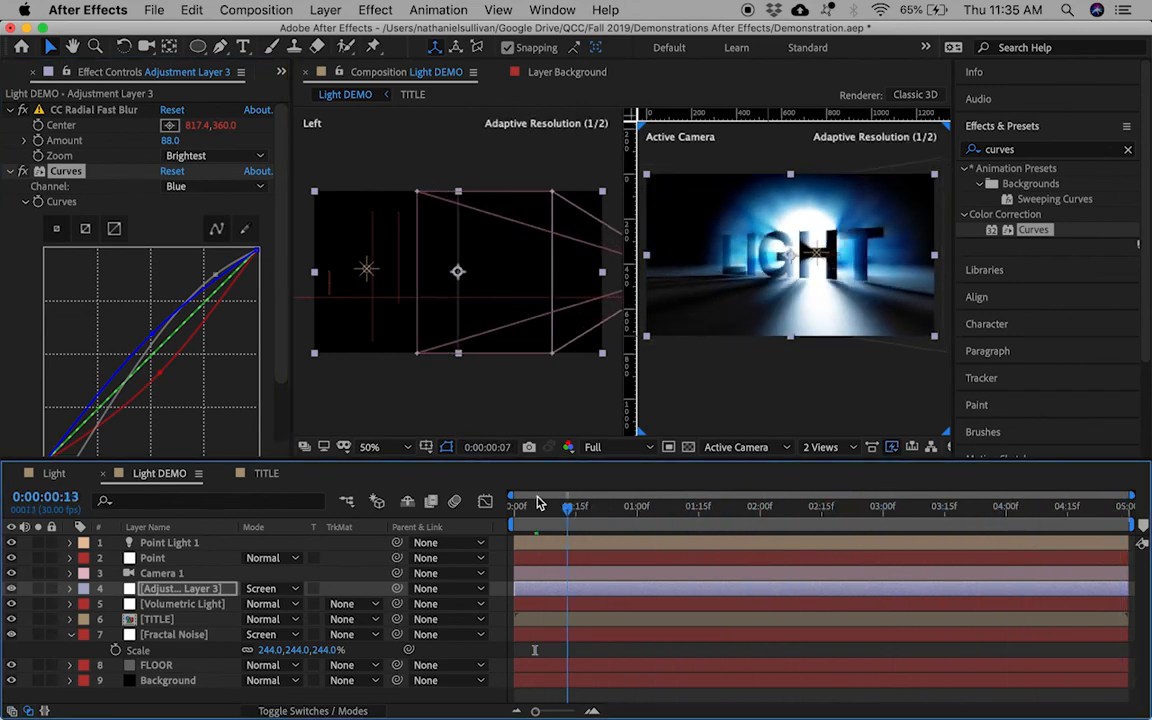